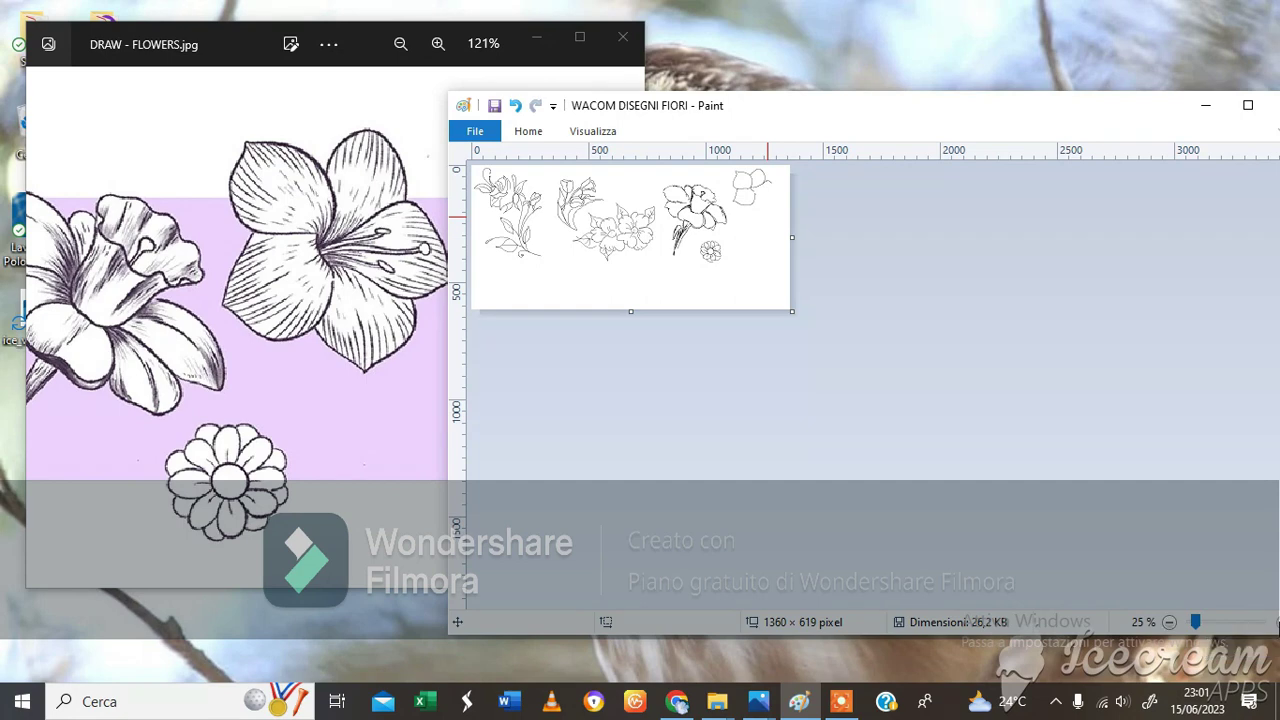
Step: Compare the existing flower drawings at 100% with the rose in the DRAW - FLOWERS.jpg reference image
left_click(1276, 622)
left_click(1276, 622)
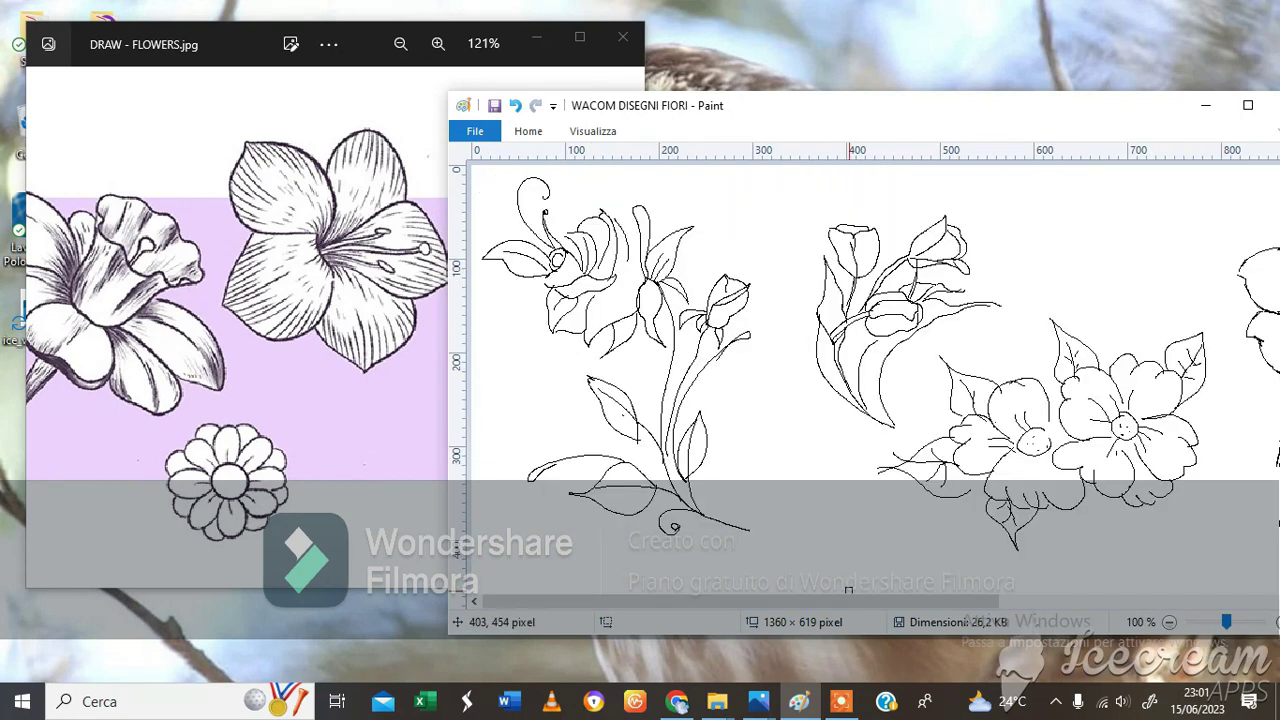
left_click(306, 413)
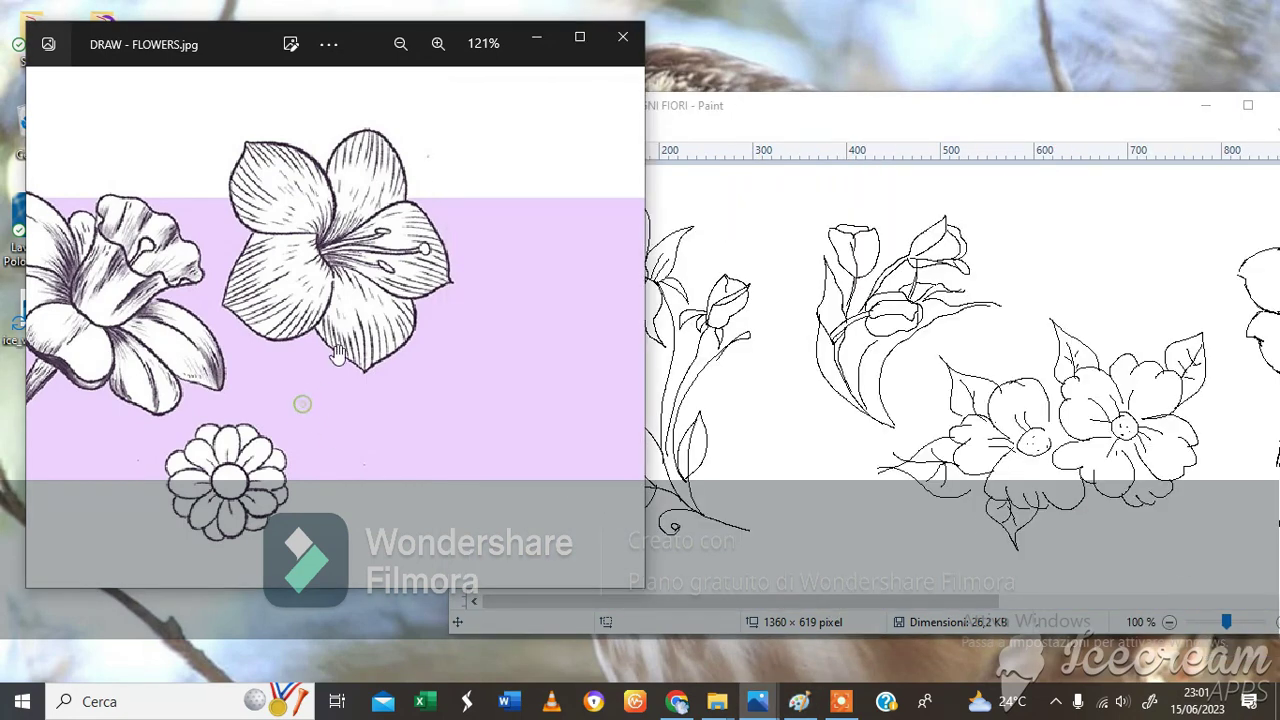
left_click(396, 46)
left_click(398, 46)
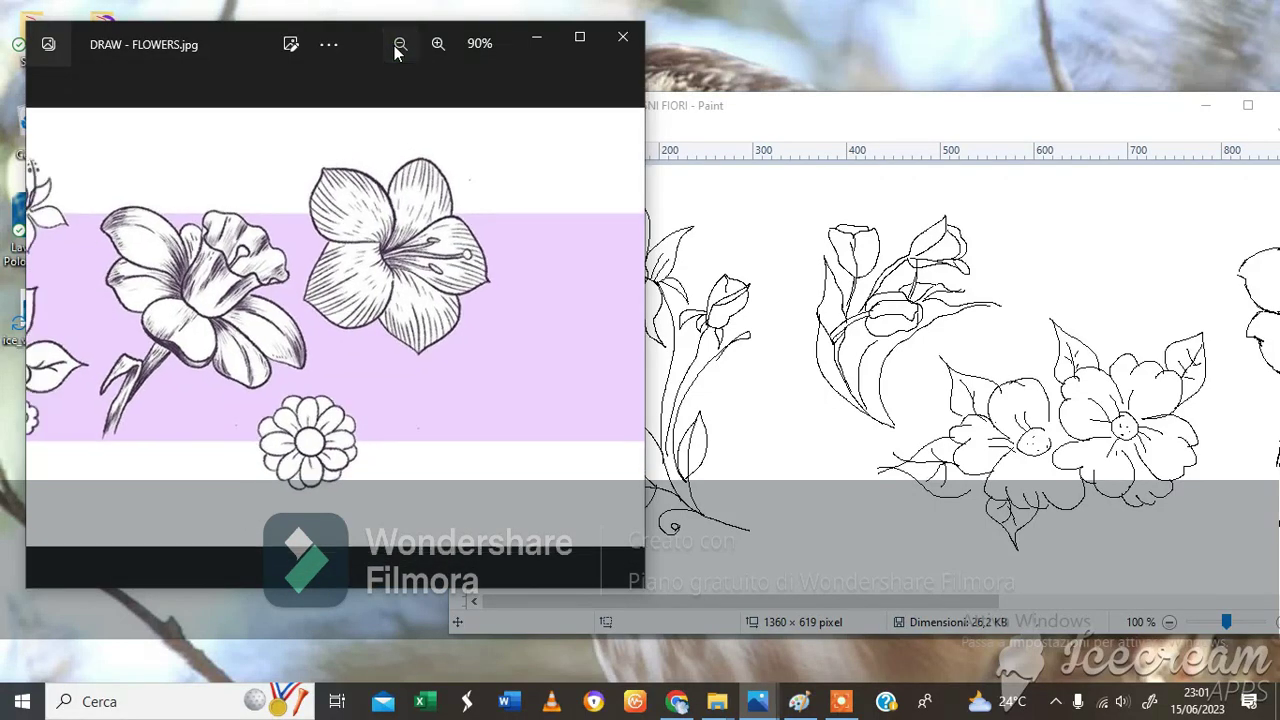
left_click(398, 46)
left_click_drag(158, 280, 616, 274)
left_click(830, 449)
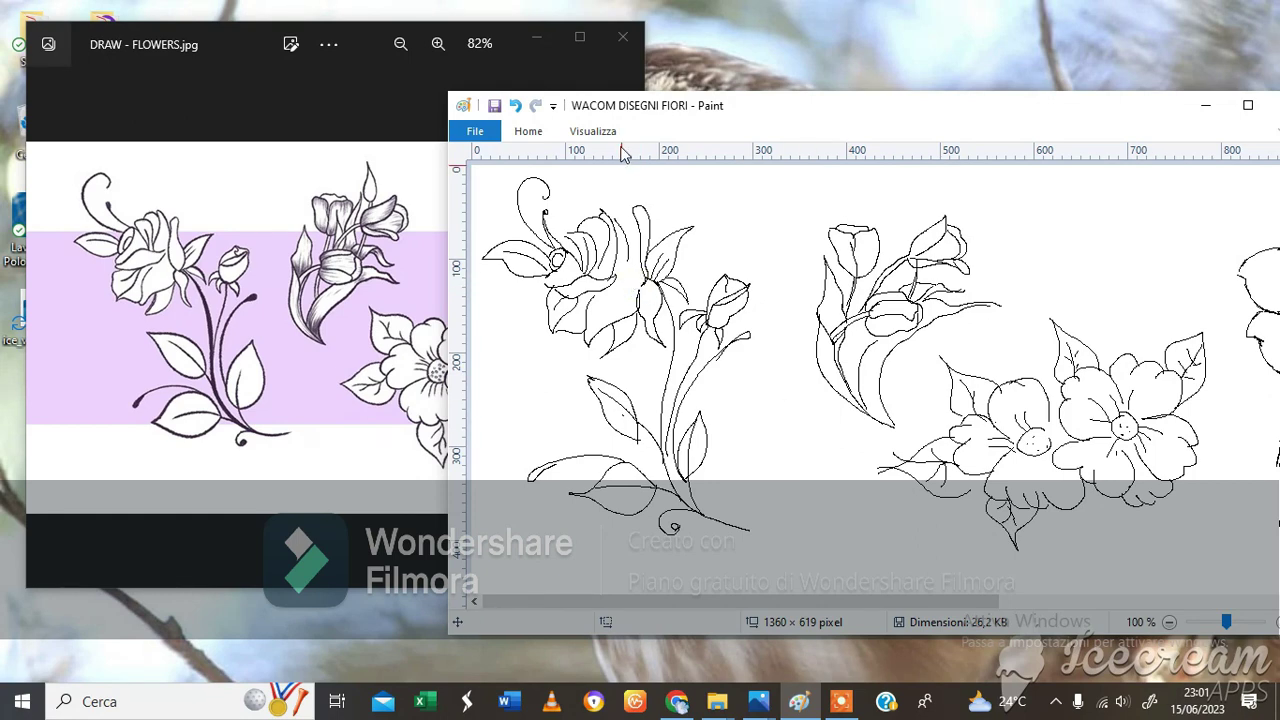
Step: Erase the left-hand leaves and the curled tendrils at the base of the old rose drawing
left_click(521, 138)
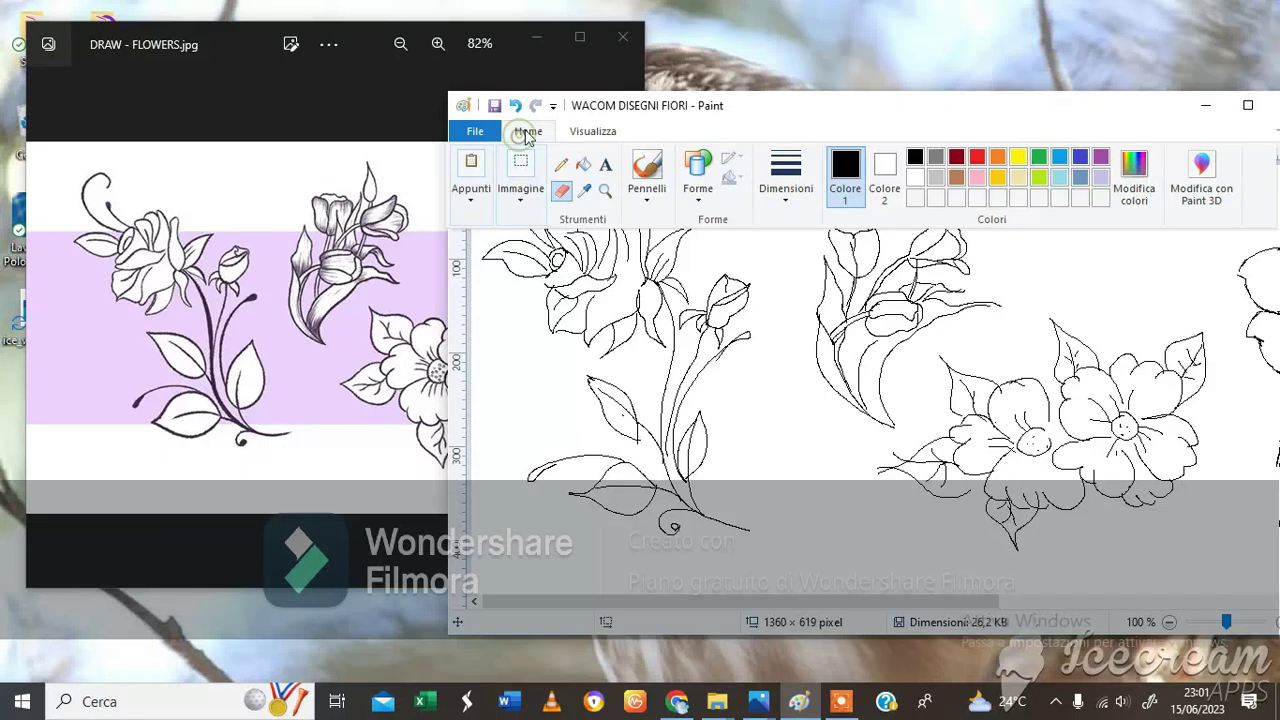
left_click(563, 196)
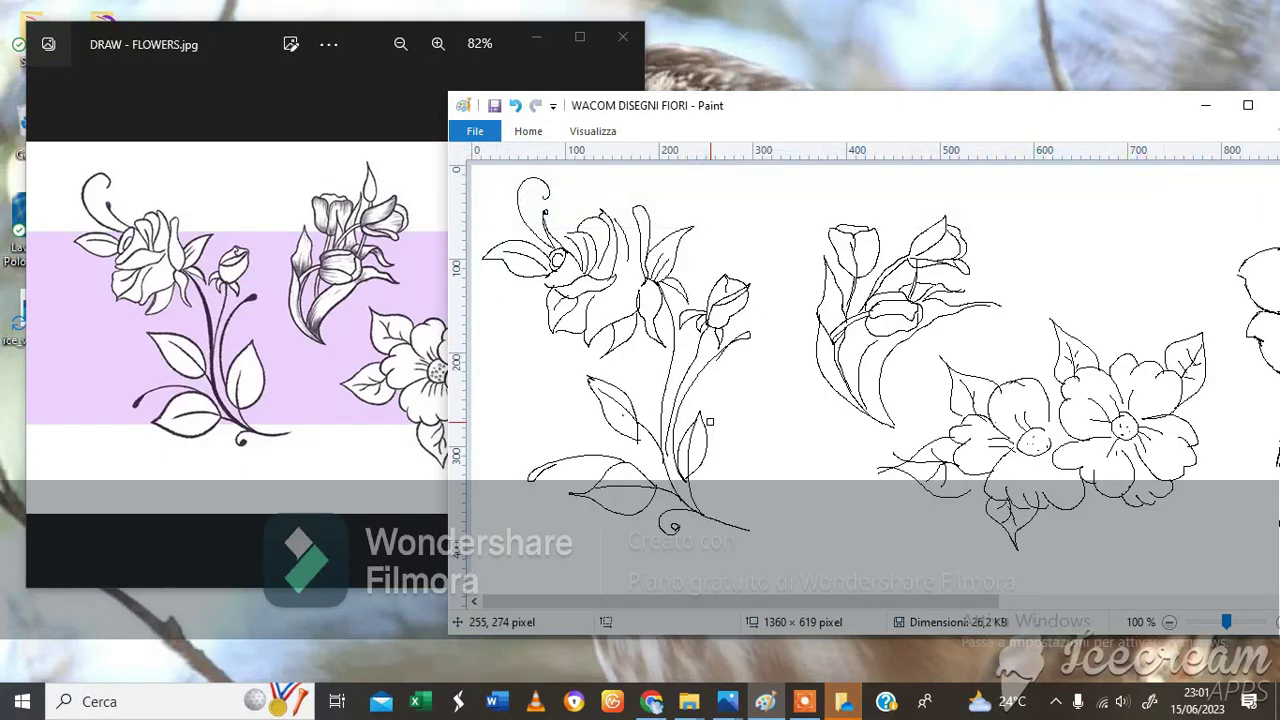
left_click(600, 389)
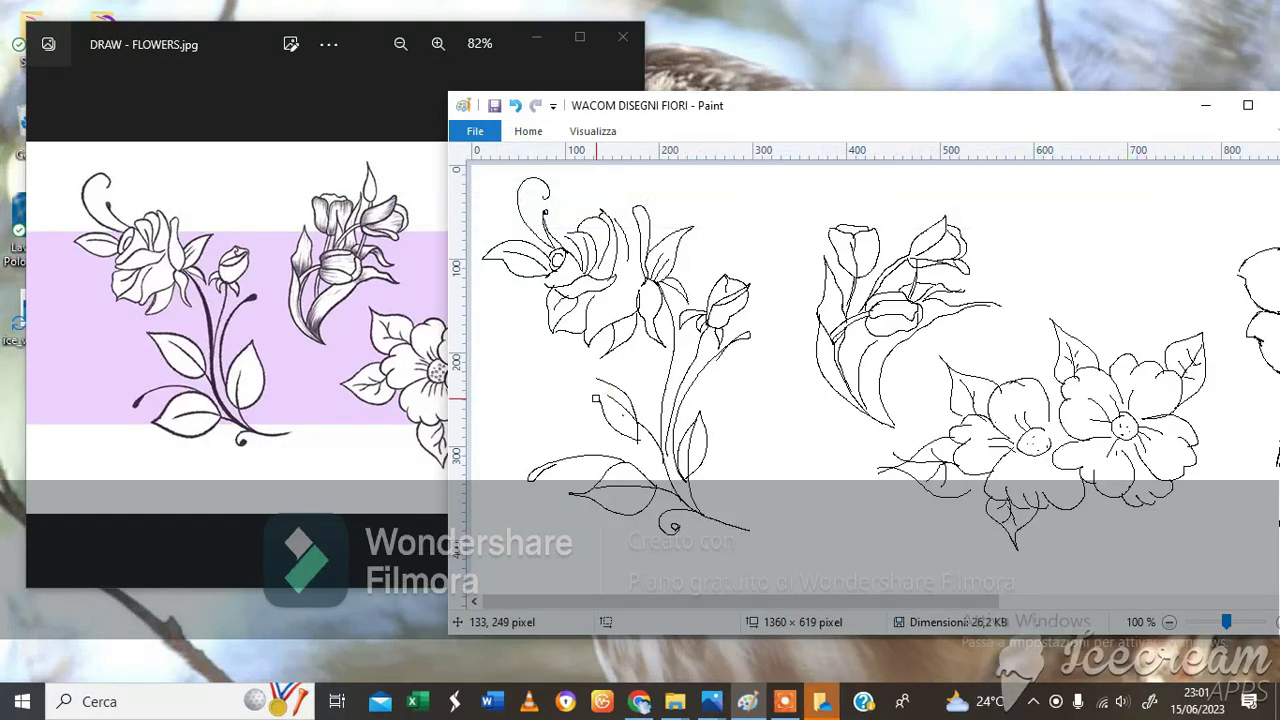
left_click(597, 399)
mouse_move(604, 414)
left_mouse_down()
mouse_move(631, 437)
mouse_move(633, 410)
mouse_move(601, 380)
mouse_move(631, 400)
mouse_move(657, 455)
mouse_move(619, 470)
mouse_move(620, 452)
left_mouse_up()
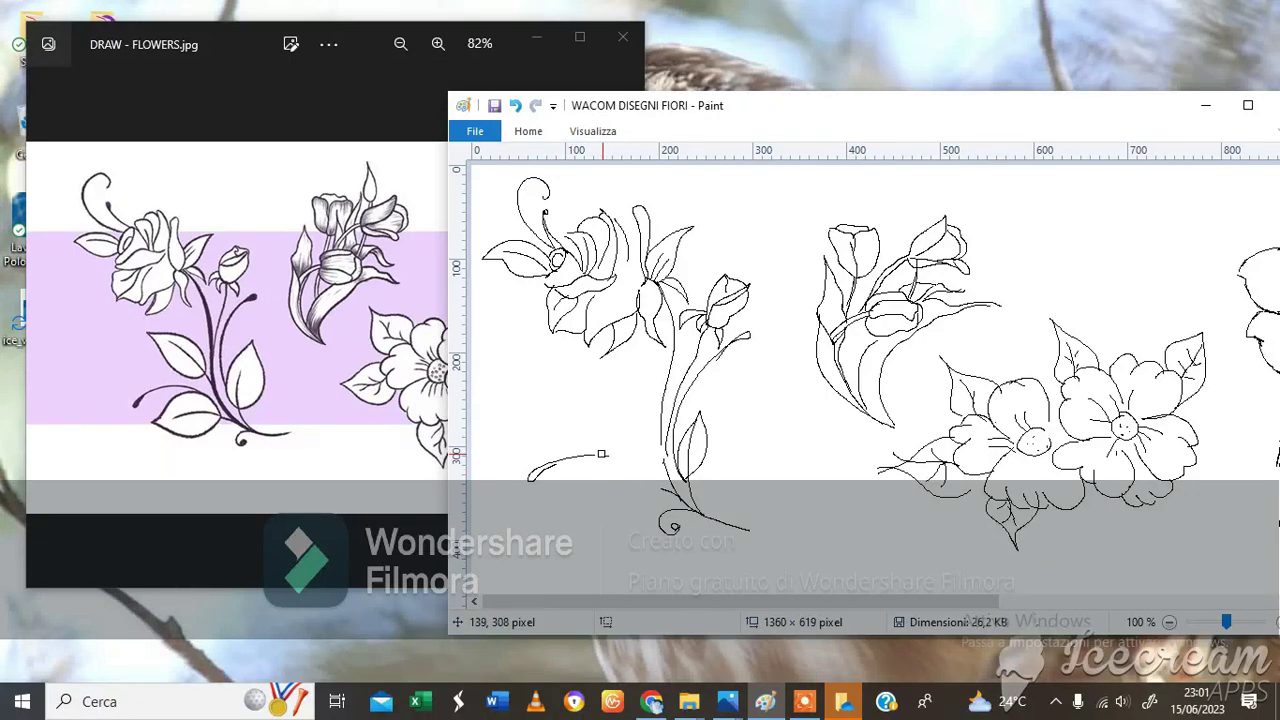
mouse_move(590, 454)
left_mouse_down()
mouse_move(541, 464)
mouse_move(539, 480)
mouse_move(569, 493)
left_mouse_up()
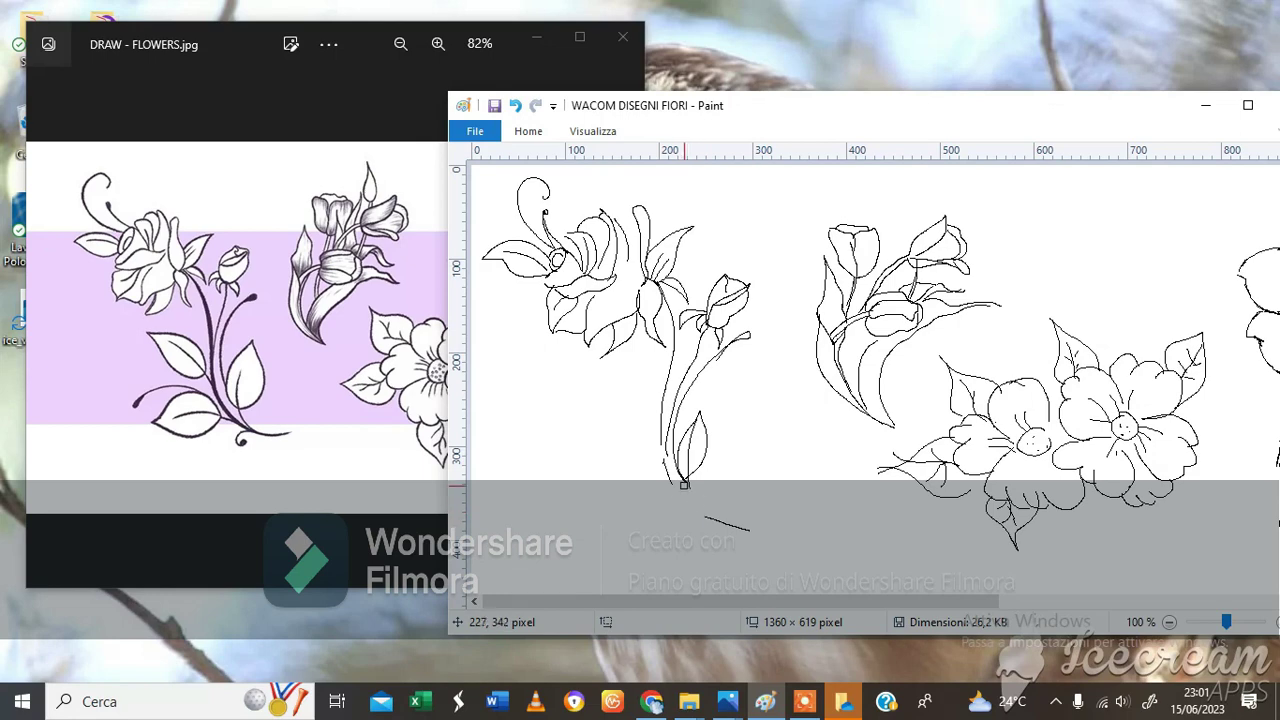
Step: Erase the remaining lower leaf, the rosebud and the stems below the old rose bloom
mouse_move(684, 484)
left_mouse_down()
mouse_move(685, 442)
mouse_move(702, 462)
mouse_move(699, 402)
mouse_move(664, 469)
mouse_move(711, 520)
left_mouse_up()
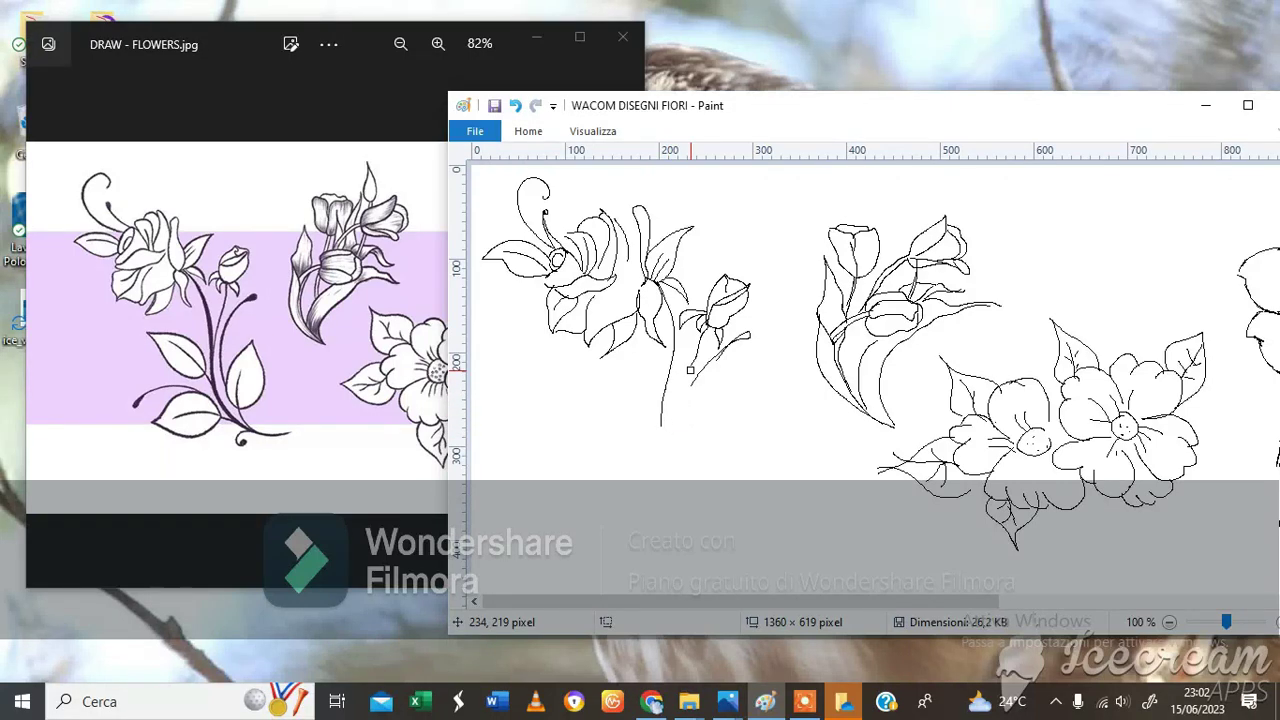
mouse_move(696, 373)
left_mouse_down()
mouse_move(705, 315)
mouse_move(698, 335)
mouse_move(684, 309)
mouse_move(684, 332)
mouse_move(715, 289)
mouse_move(732, 302)
mouse_move(741, 277)
mouse_move(721, 303)
left_mouse_up()
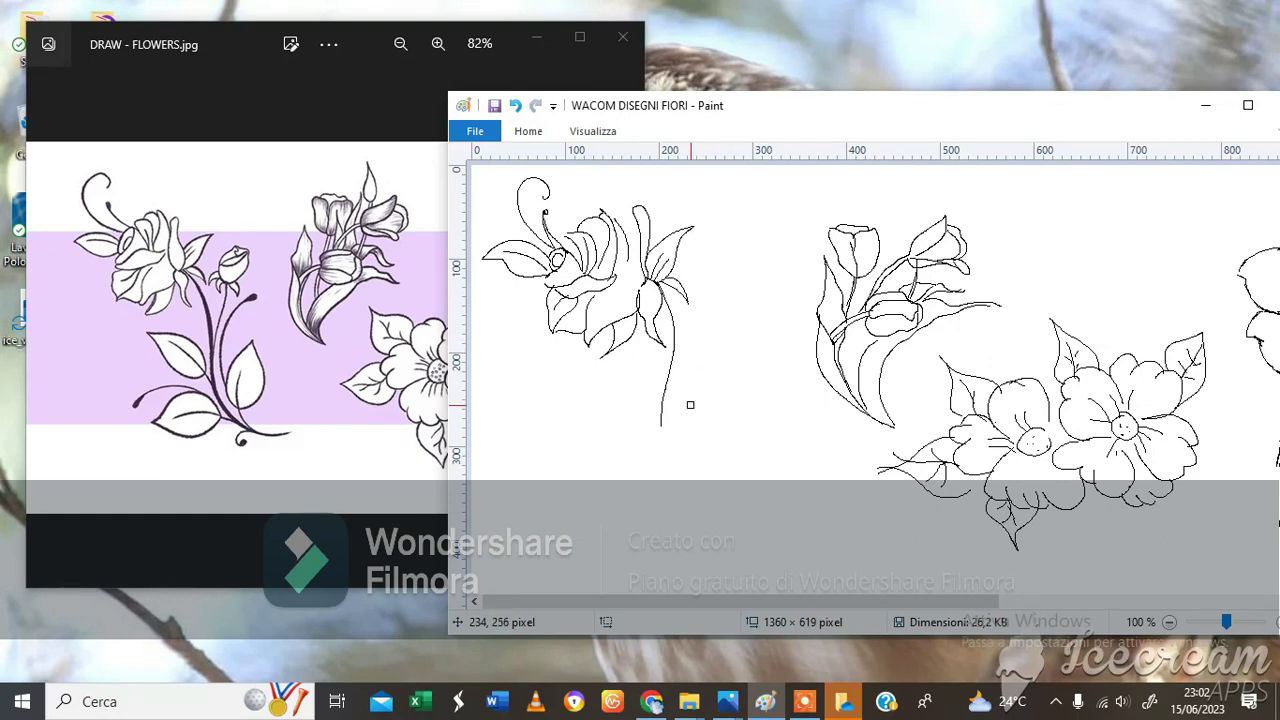
mouse_move(661, 414)
left_mouse_down()
mouse_move(679, 341)
mouse_move(671, 318)
left_mouse_up()
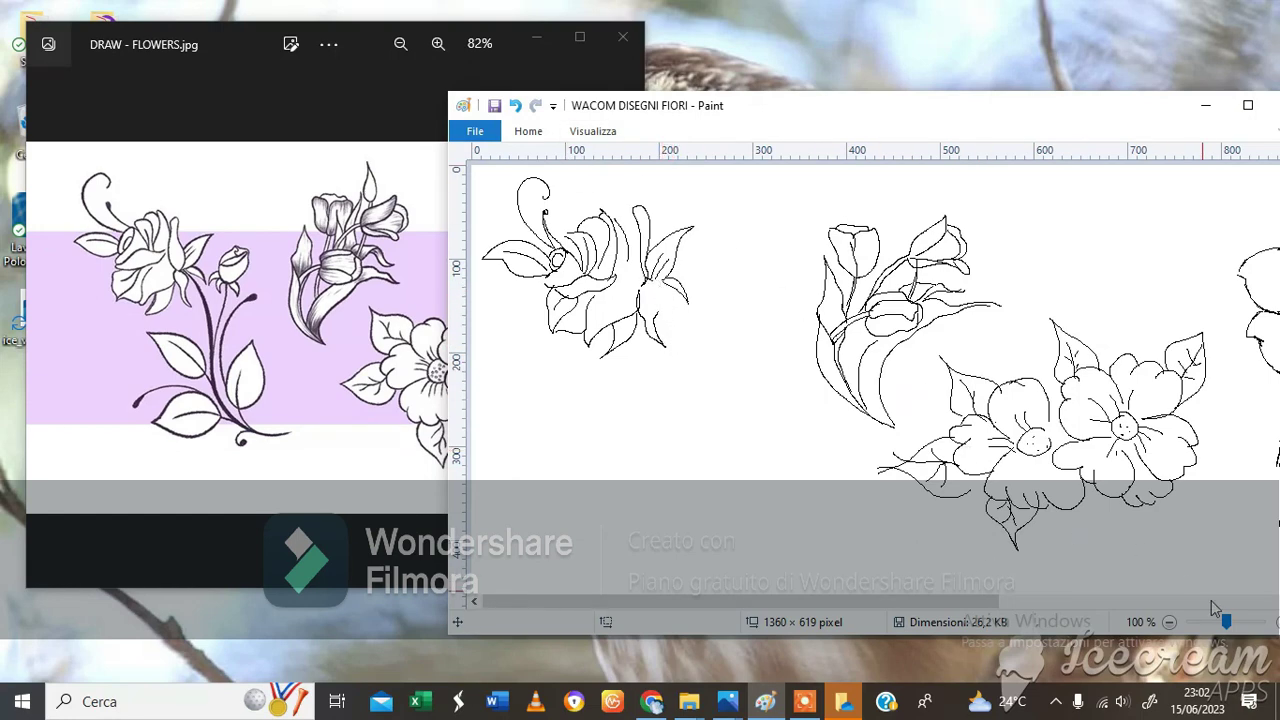
Step: Enlarge the rose in the reference image to 133% and erase the whole old rose bloom at 200% zoom
left_click(1277, 623)
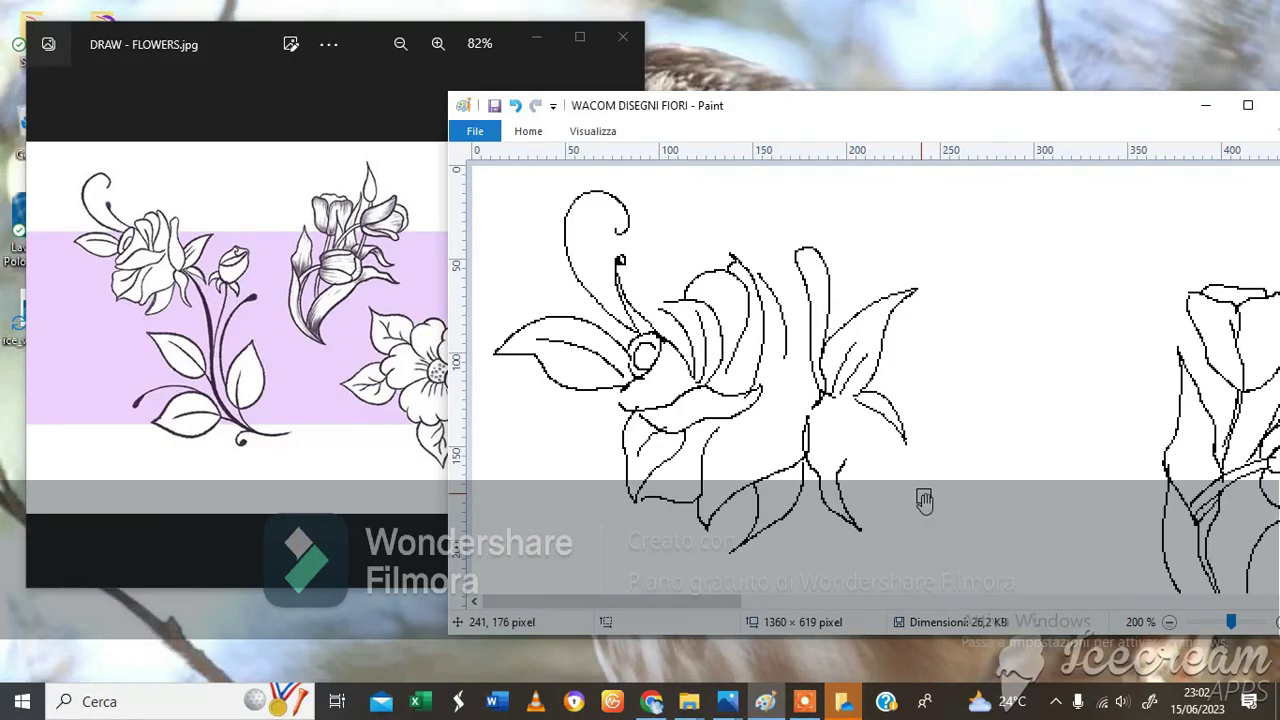
key("alt+Tab")
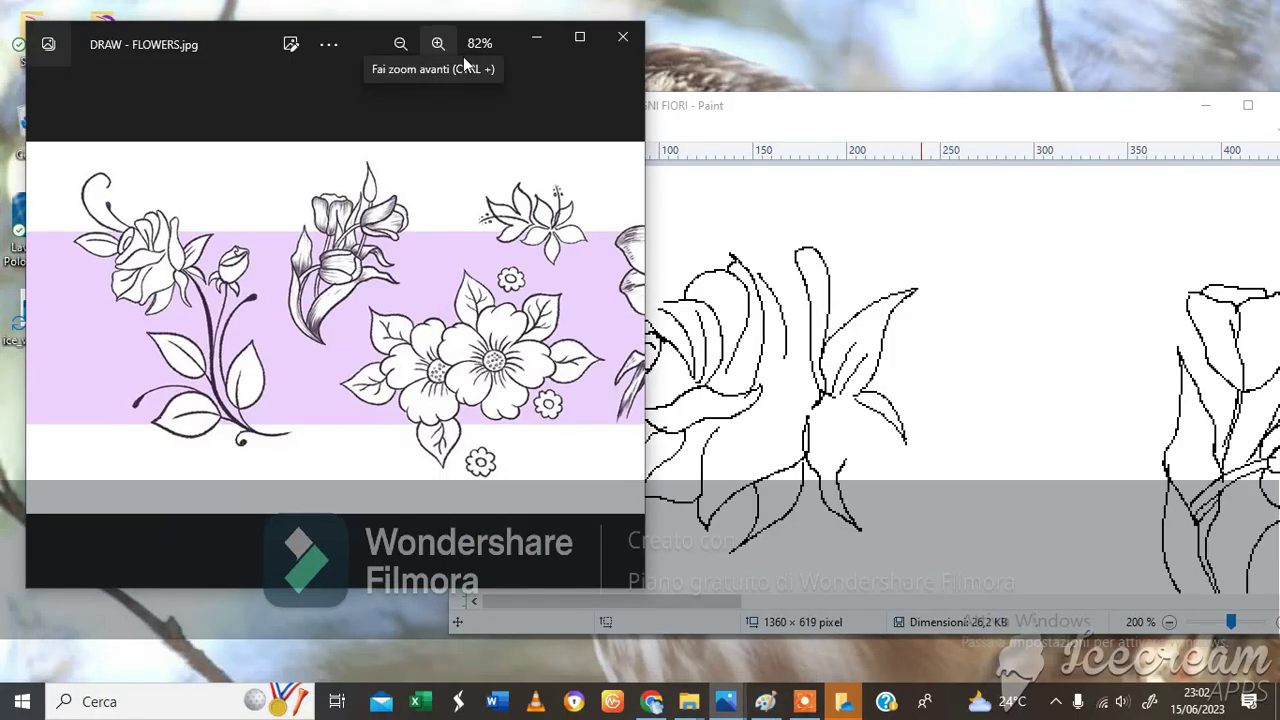
key("ctrl+plus")
key("ctrl+plus")
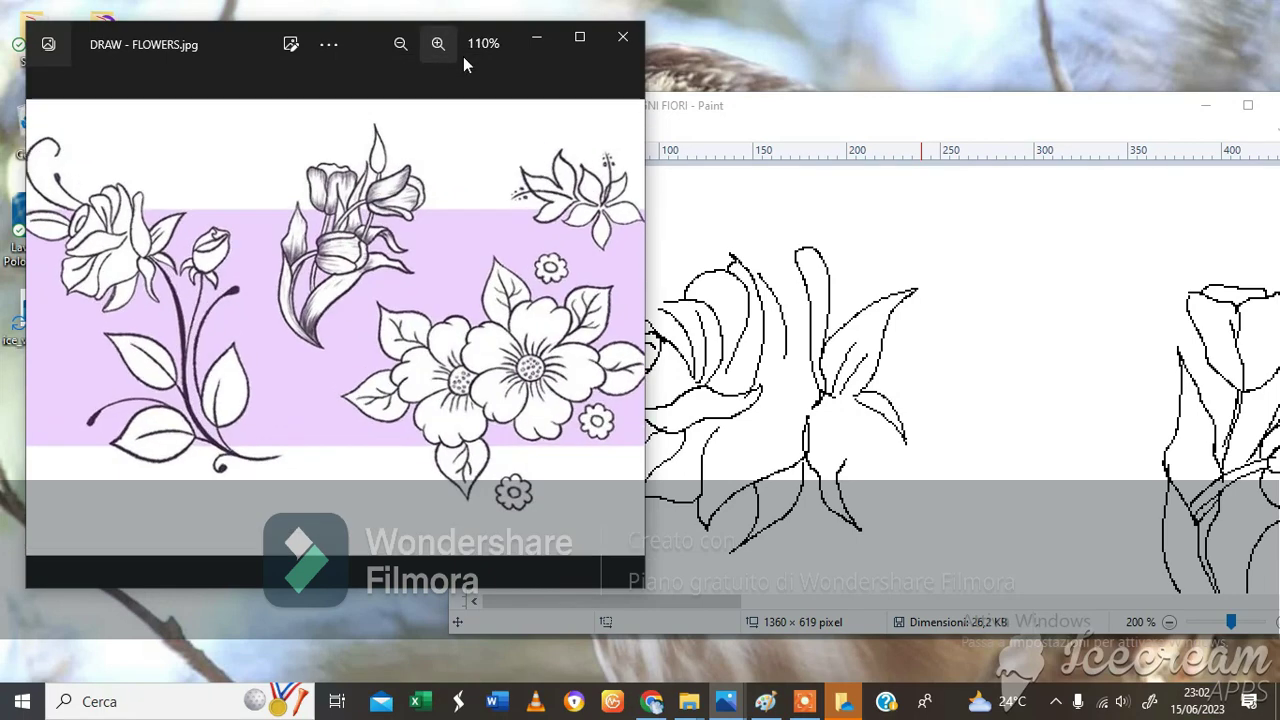
key("ctrl+plus")
key("ctrl+plus")
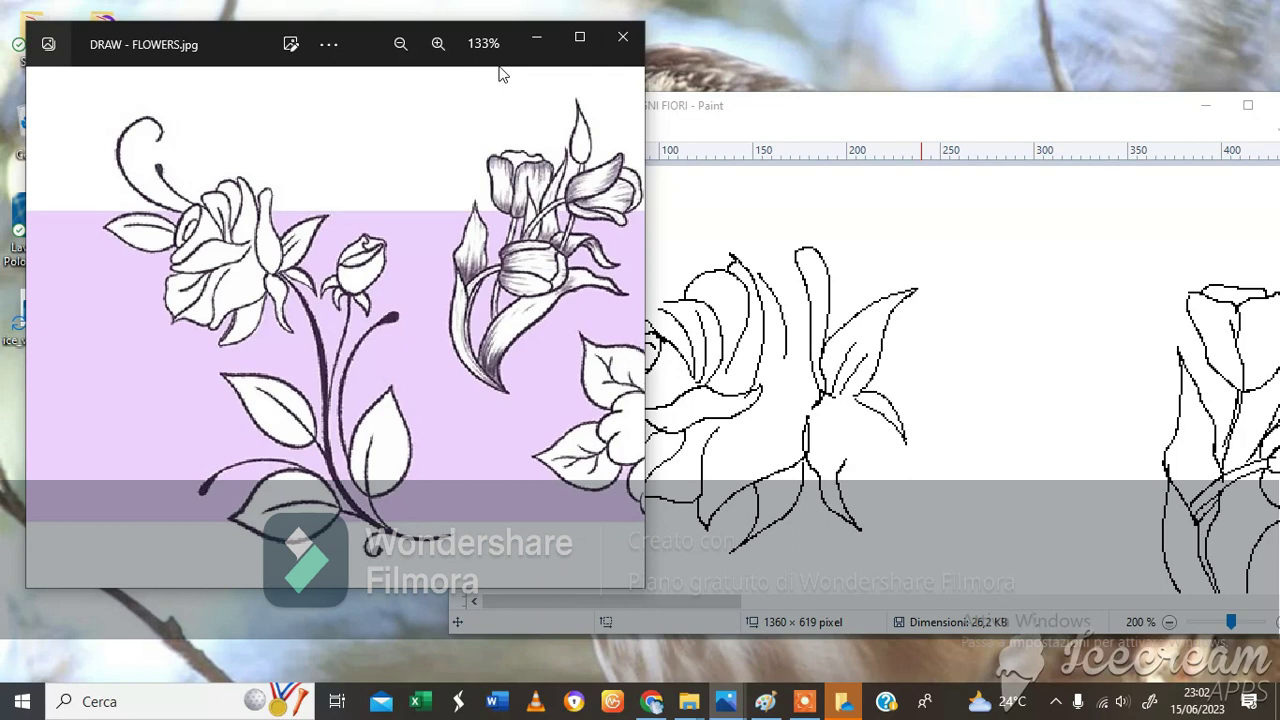
left_click(714, 194)
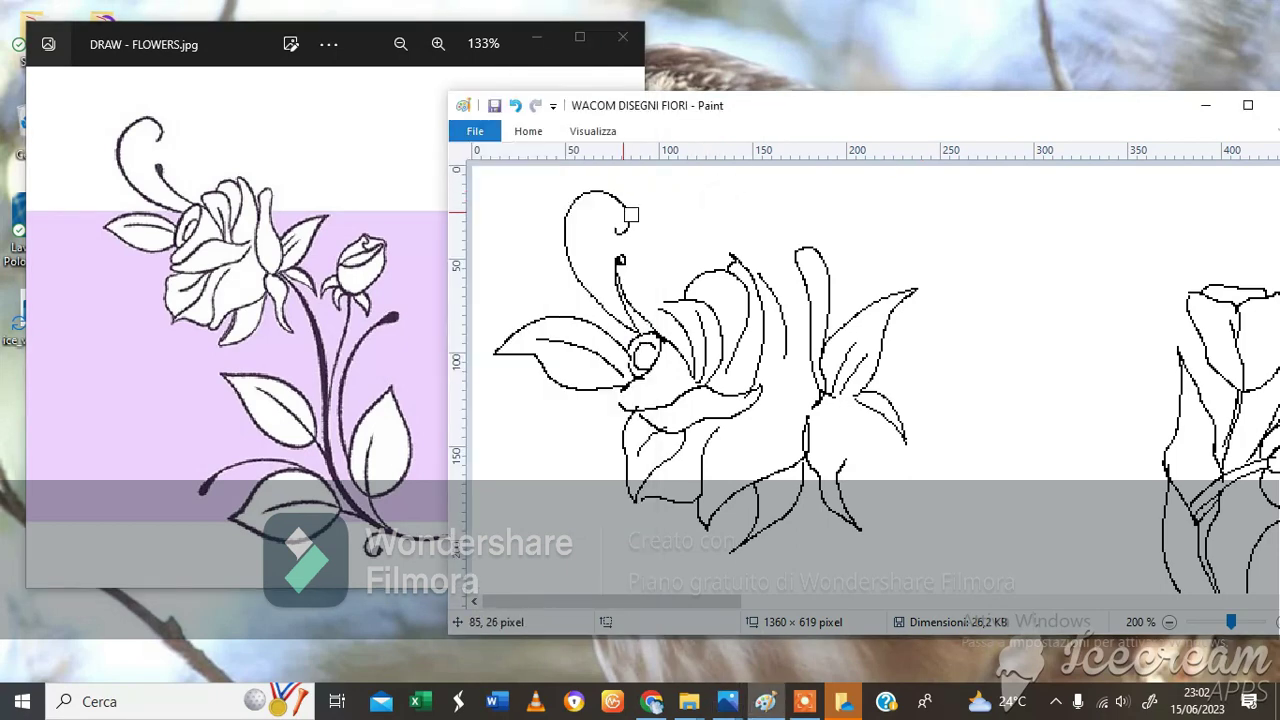
left_click(545, 140)
left_click(580, 188)
left_click(530, 140)
left_click(568, 196)
mouse_move(577, 220)
left_mouse_down()
mouse_move(609, 200)
mouse_move(613, 229)
mouse_move(601, 274)
mouse_move(586, 260)
mouse_move(597, 323)
mouse_move(642, 274)
mouse_move(644, 248)
mouse_move(612, 228)
mouse_move(523, 297)
mouse_move(487, 353)
mouse_move(502, 359)
mouse_move(528, 316)
mouse_move(535, 370)
mouse_move(547, 372)
mouse_move(624, 293)
mouse_move(642, 286)
mouse_move(642, 316)
mouse_move(683, 276)
mouse_move(734, 265)
mouse_move(627, 467)
mouse_move(755, 332)
mouse_move(713, 424)
mouse_move(721, 447)
mouse_move(751, 430)
mouse_move(671, 531)
mouse_move(663, 511)
mouse_move(758, 417)
mouse_move(774, 537)
mouse_move(787, 535)
mouse_move(818, 399)
mouse_move(807, 421)
mouse_move(833, 518)
mouse_move(858, 526)
mouse_move(843, 464)
mouse_move(848, 312)
mouse_move(809, 383)
mouse_move(798, 334)
mouse_move(770, 323)
mouse_move(805, 323)
mouse_move(796, 272)
mouse_move(874, 292)
mouse_move(897, 319)
mouse_move(860, 308)
mouse_move(873, 306)
mouse_move(873, 351)
mouse_move(906, 438)
mouse_move(869, 397)
left_mouse_up()
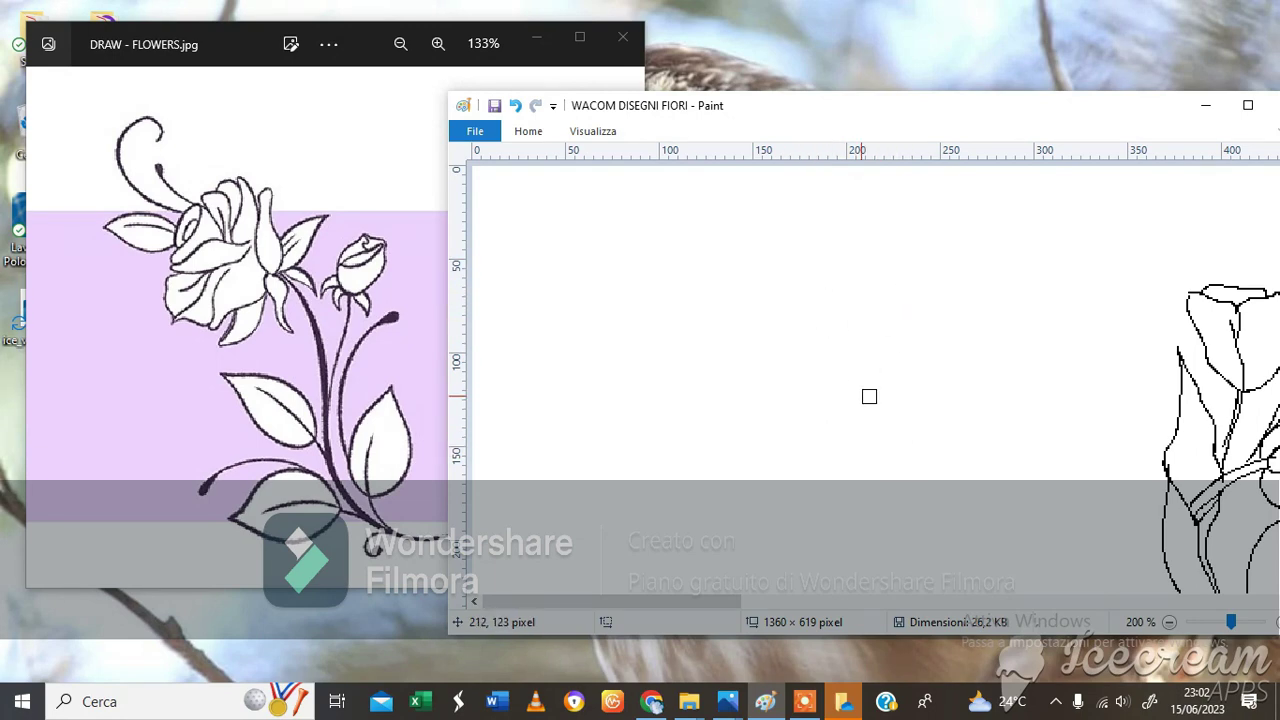
Step: Draw the new rose's spiral centre and its folded front petals with the Pencil, following the reference
left_click(529, 133)
left_click(562, 168)
mouse_move(626, 316)
left_mouse_down()
mouse_move(650, 284)
mouse_move(649, 299)
mouse_move(648, 280)
mouse_move(627, 310)
left_mouse_up()
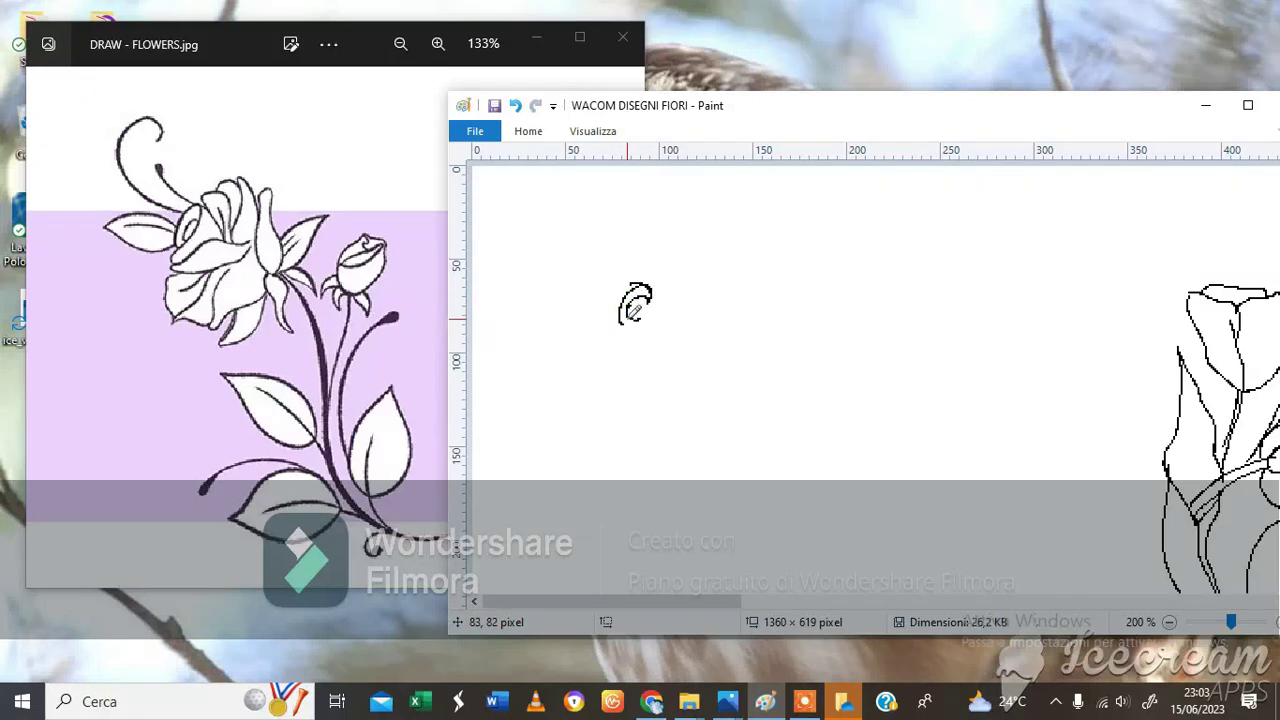
key("ctrl+z")
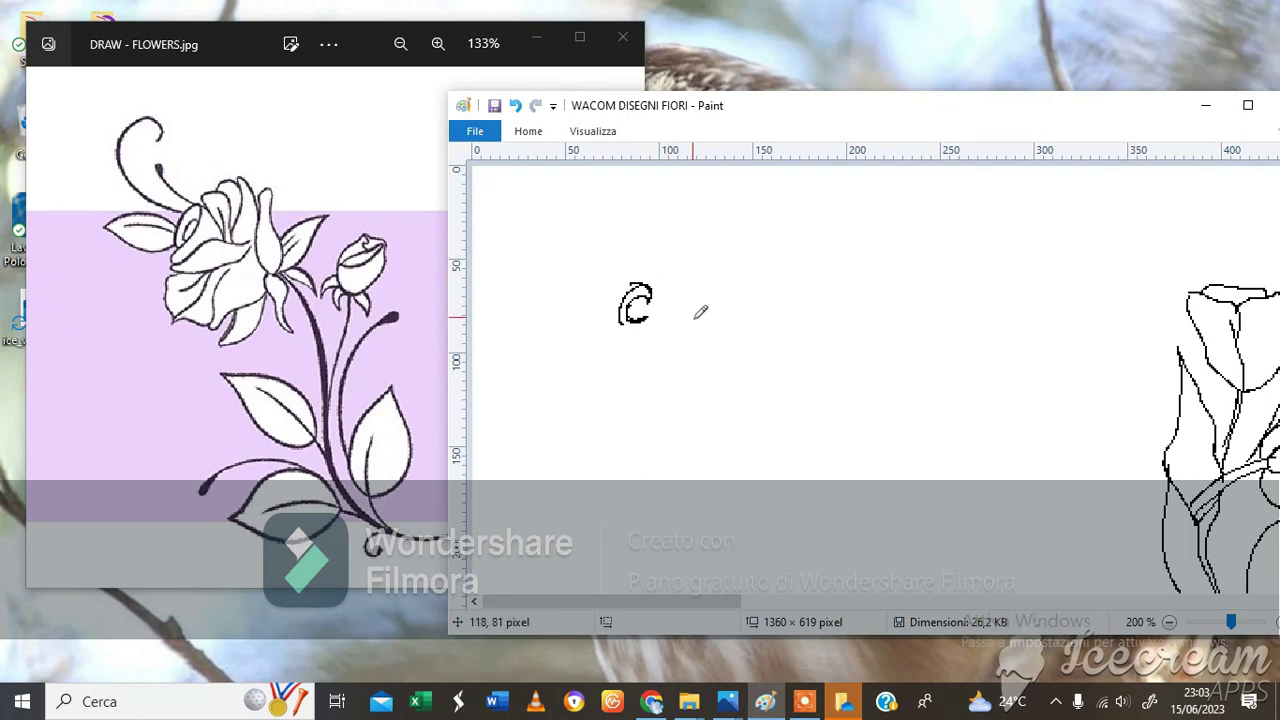
left_click_drag(648, 293, 612, 347)
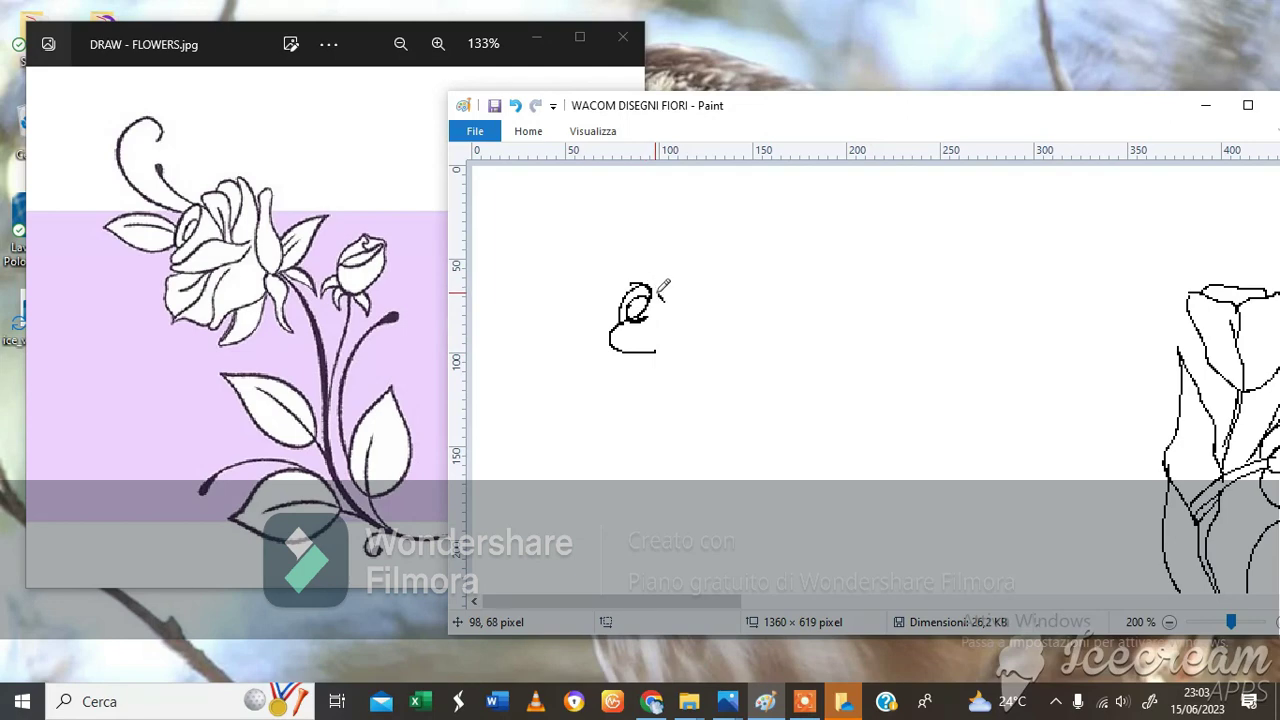
left_click_drag(662, 293, 677, 303)
mouse_move(626, 346)
left_mouse_down()
mouse_move(614, 368)
mouse_move(662, 376)
mouse_move(733, 343)
left_mouse_up()
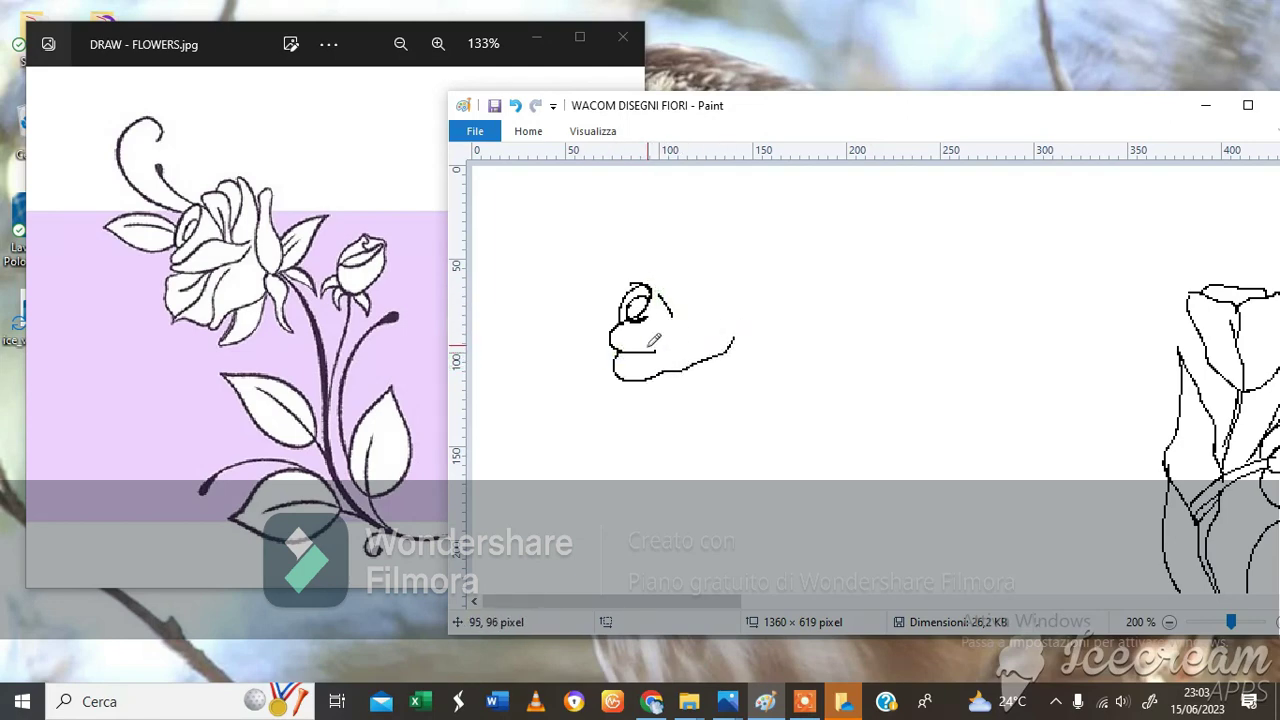
mouse_move(652, 355)
left_mouse_down()
mouse_move(686, 323)
mouse_move(742, 324)
left_mouse_up()
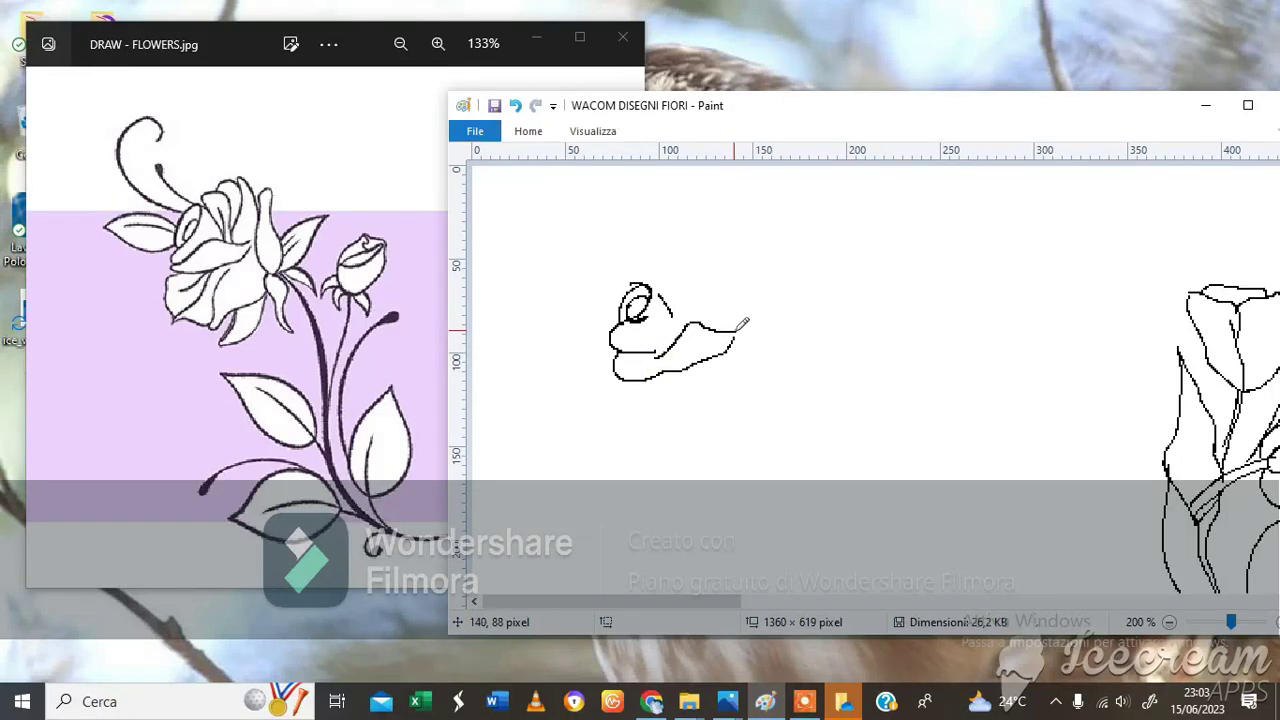
Step: Draw the rose's upper petals rising above and to the right of the spiral centre
mouse_move(658, 291)
left_mouse_down()
mouse_move(653, 250)
mouse_move(683, 242)
mouse_move(694, 300)
left_mouse_up()
mouse_move(676, 257)
left_mouse_down()
mouse_move(686, 295)
mouse_move(671, 232)
mouse_move(720, 217)
mouse_move(736, 246)
mouse_move(715, 303)
left_mouse_up()
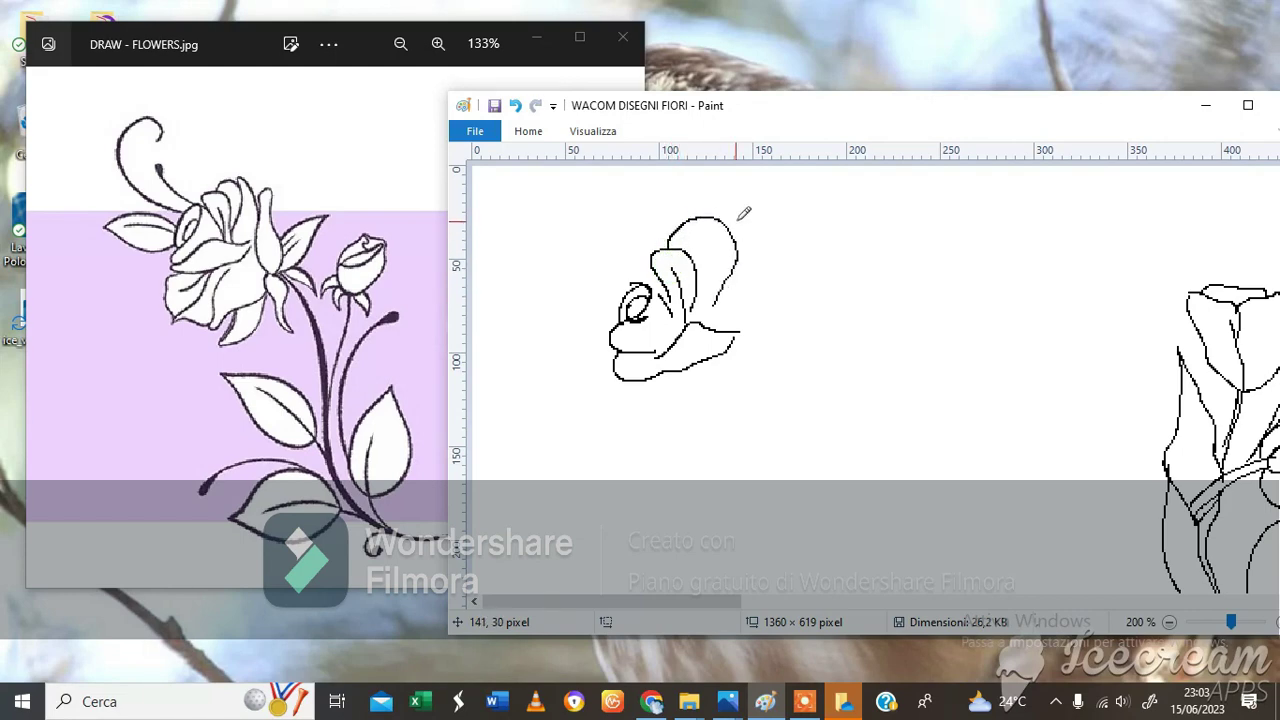
left_click(722, 224)
mouse_move(738, 215)
left_mouse_down()
mouse_move(765, 238)
mouse_move(747, 344)
left_mouse_up()
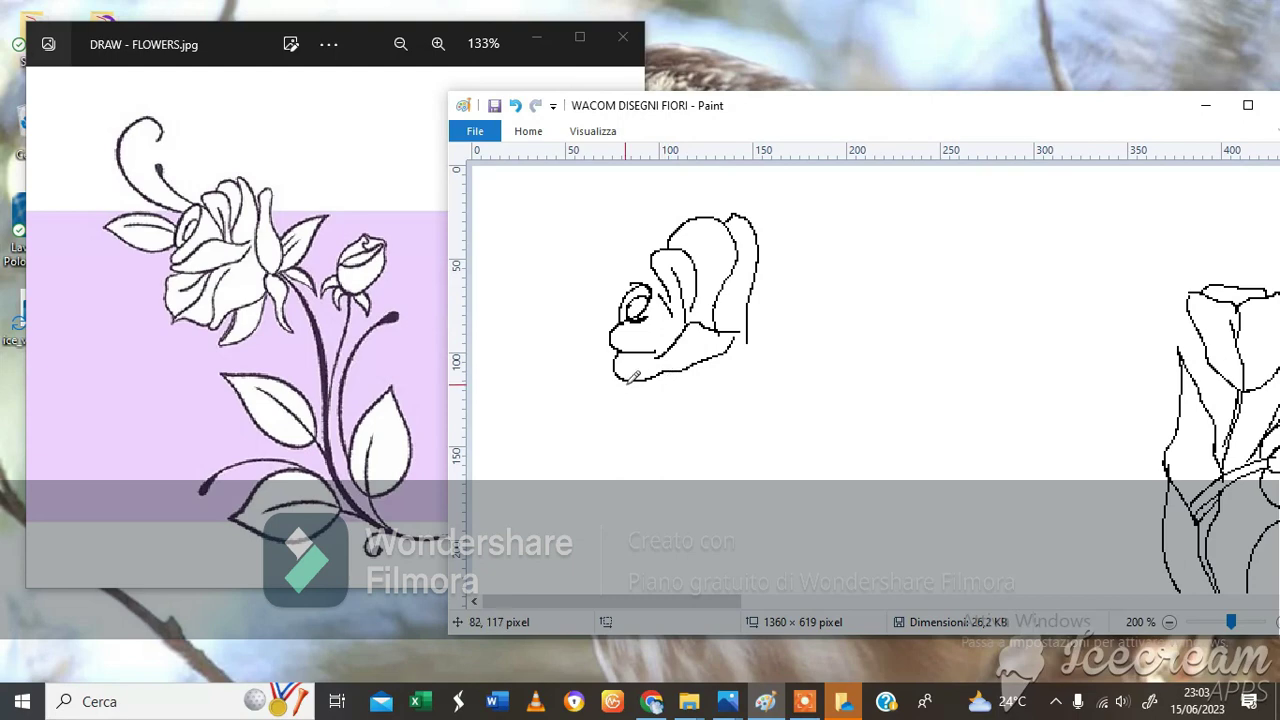
Step: Draw the rose's wavy lower petals with their fold lines beneath the front petals
mouse_move(614, 380)
left_mouse_down()
mouse_move(615, 405)
mouse_move(646, 434)
mouse_move(661, 436)
mouse_move(663, 417)
left_mouse_up()
mouse_move(681, 373)
left_mouse_down()
mouse_move(643, 377)
mouse_move(643, 410)
mouse_move(663, 428)
mouse_move(654, 437)
mouse_move(712, 446)
mouse_move(706, 389)
left_mouse_up()
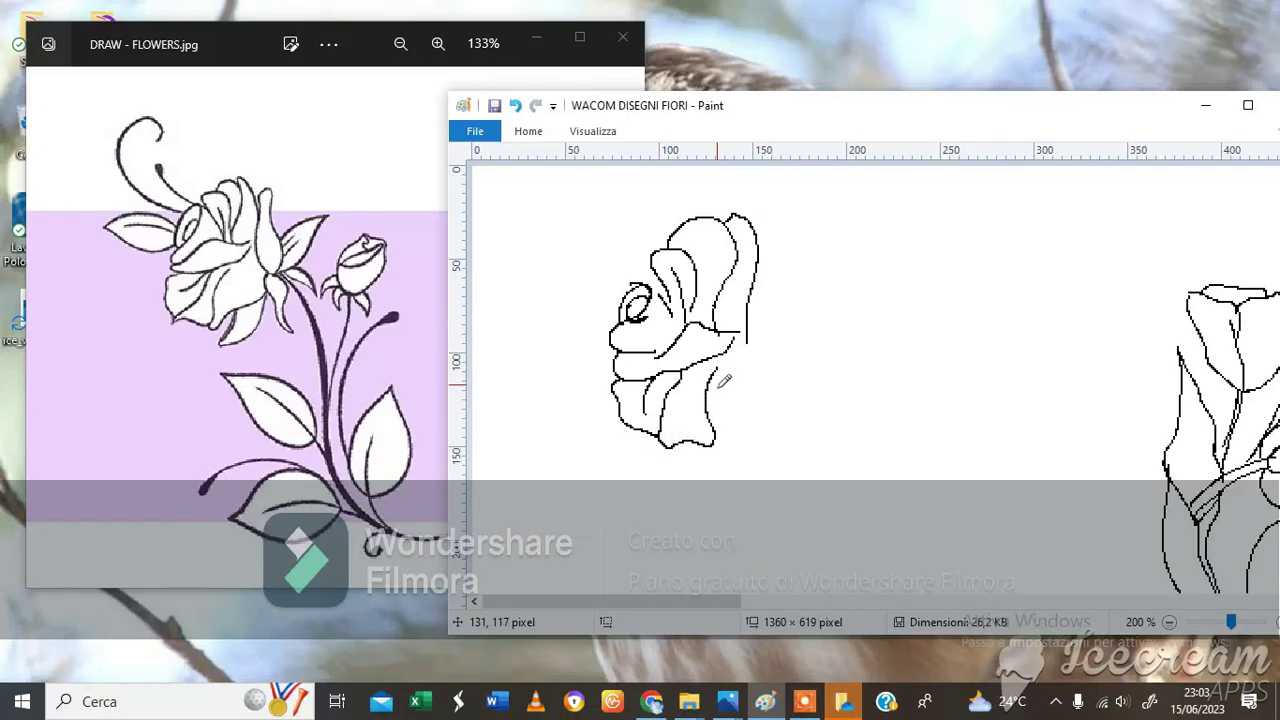
mouse_move(717, 440)
left_mouse_down()
mouse_move(774, 417)
mouse_move(792, 386)
left_mouse_up()
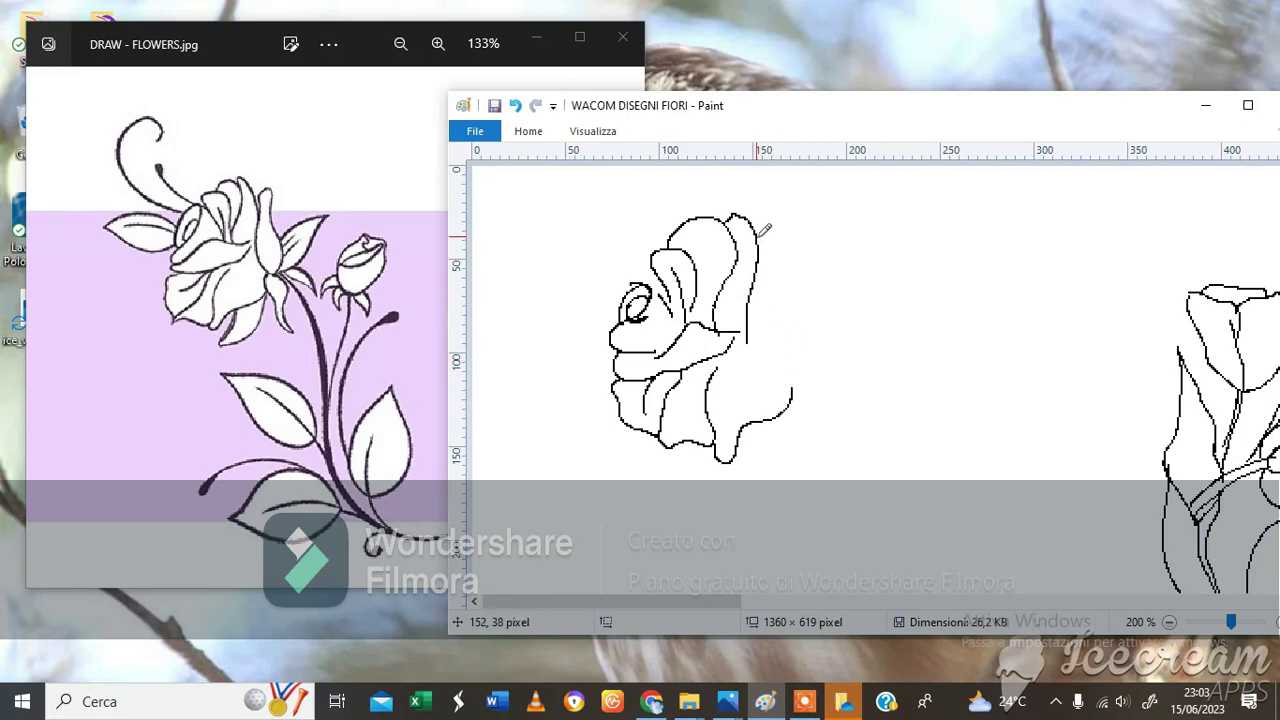
Step: Draw the tall outer petal on the bloom's right side and the pointed sepal hanging below the lower petals
mouse_move(764, 236)
left_mouse_down()
mouse_move(805, 219)
mouse_move(809, 245)
mouse_move(808, 408)
left_mouse_up()
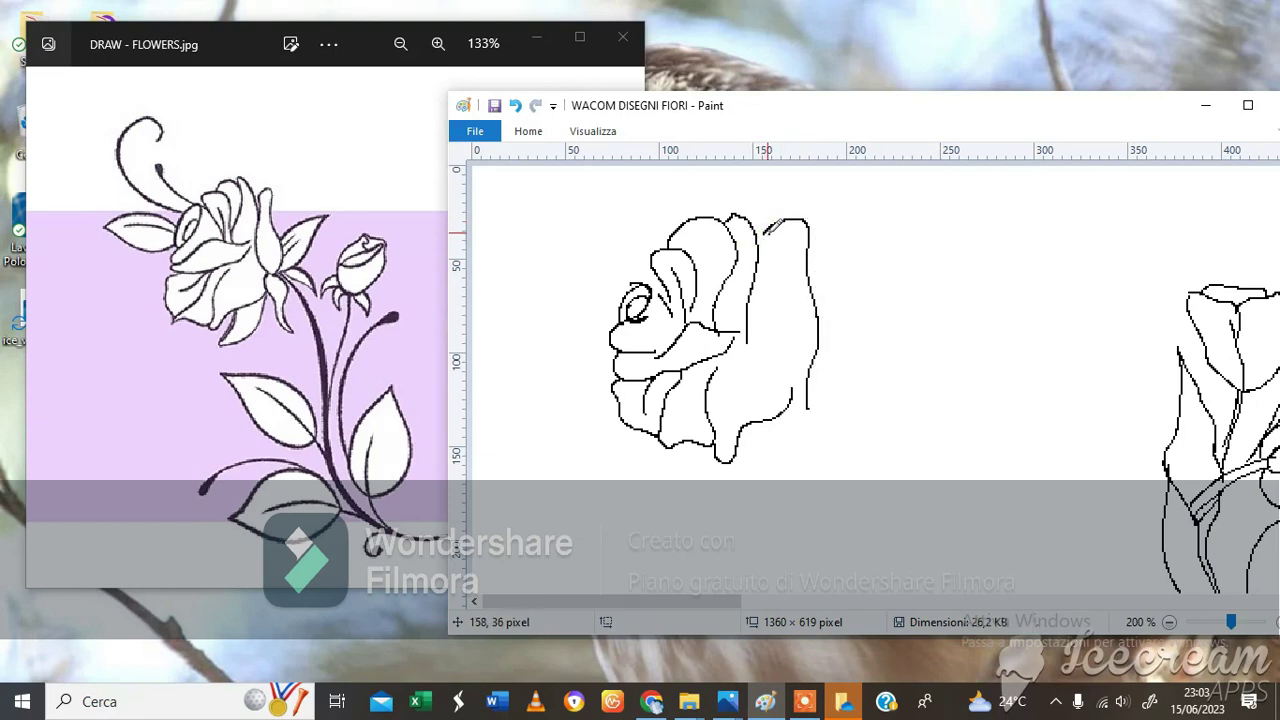
mouse_move(766, 232)
left_mouse_down()
mouse_move(772, 345)
mouse_move(807, 415)
mouse_move(748, 452)
mouse_move(745, 510)
mouse_move(797, 447)
mouse_move(801, 406)
left_mouse_up()
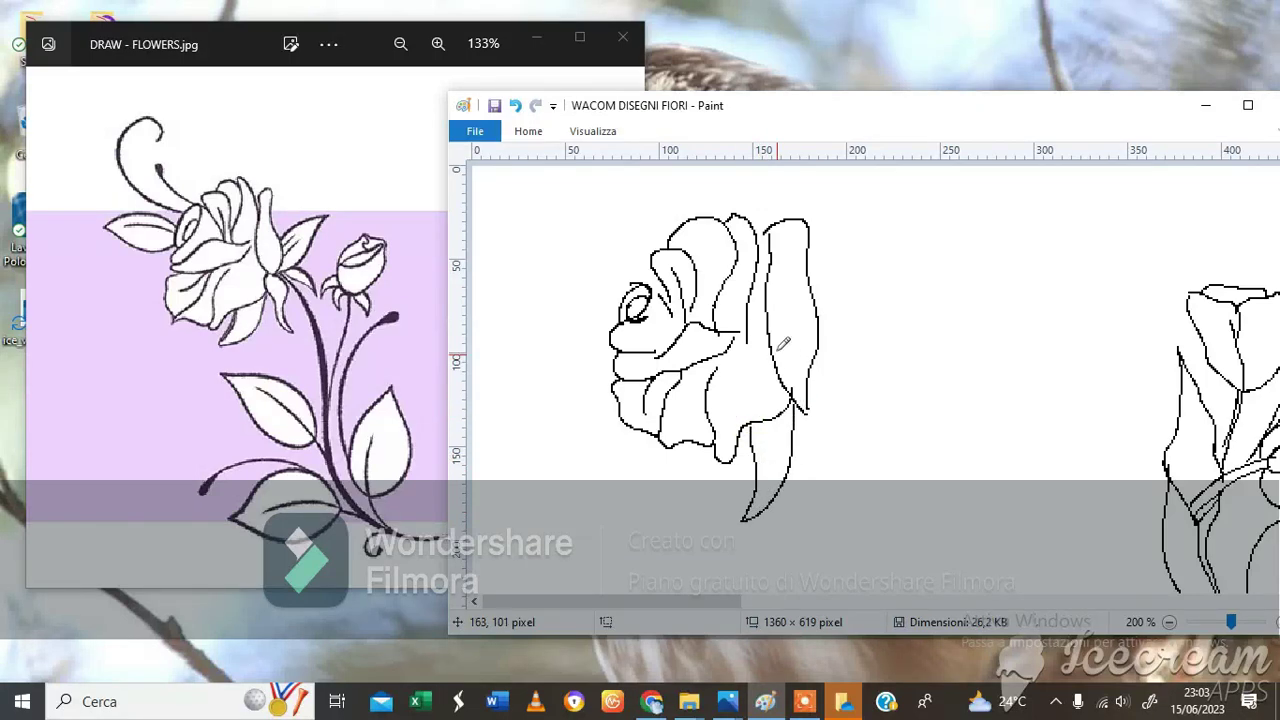
Step: Draw the large pointed sepal with inner veins right of the bloom and a second drooping sepal beneath it
left_click(1170, 622)
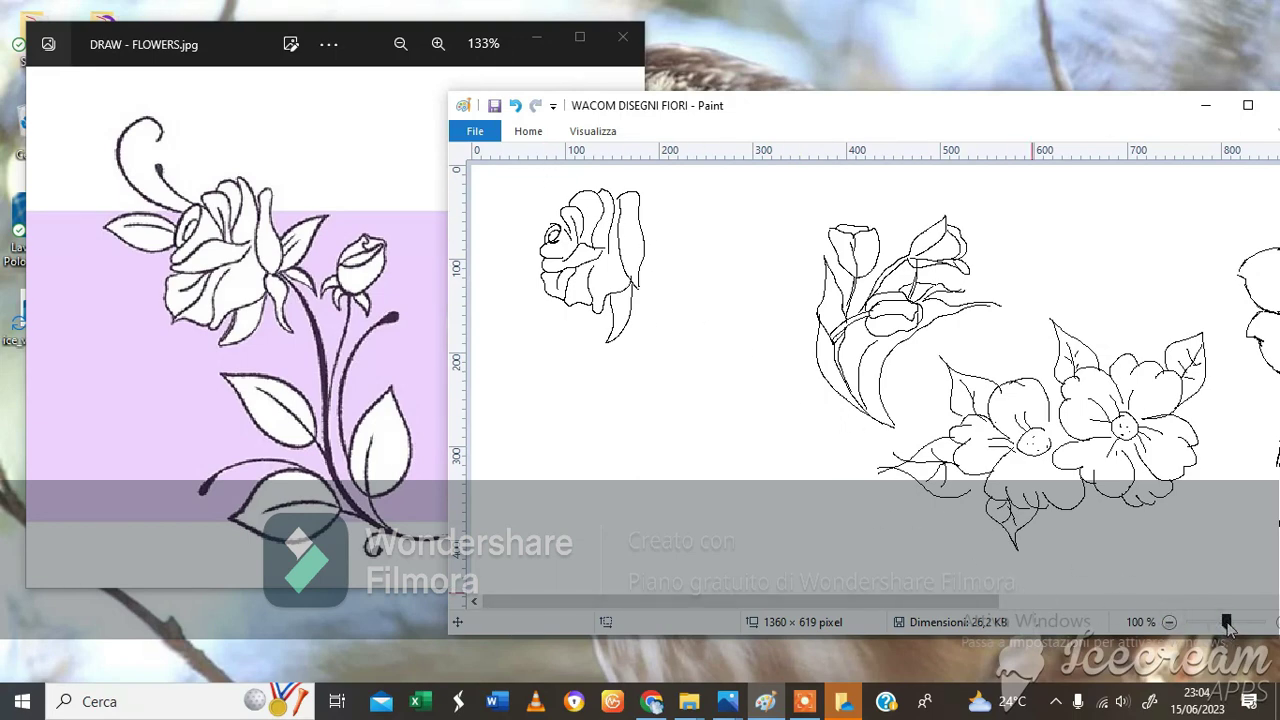
left_click_drag(1226, 624, 1228, 625)
left_click(1275, 623)
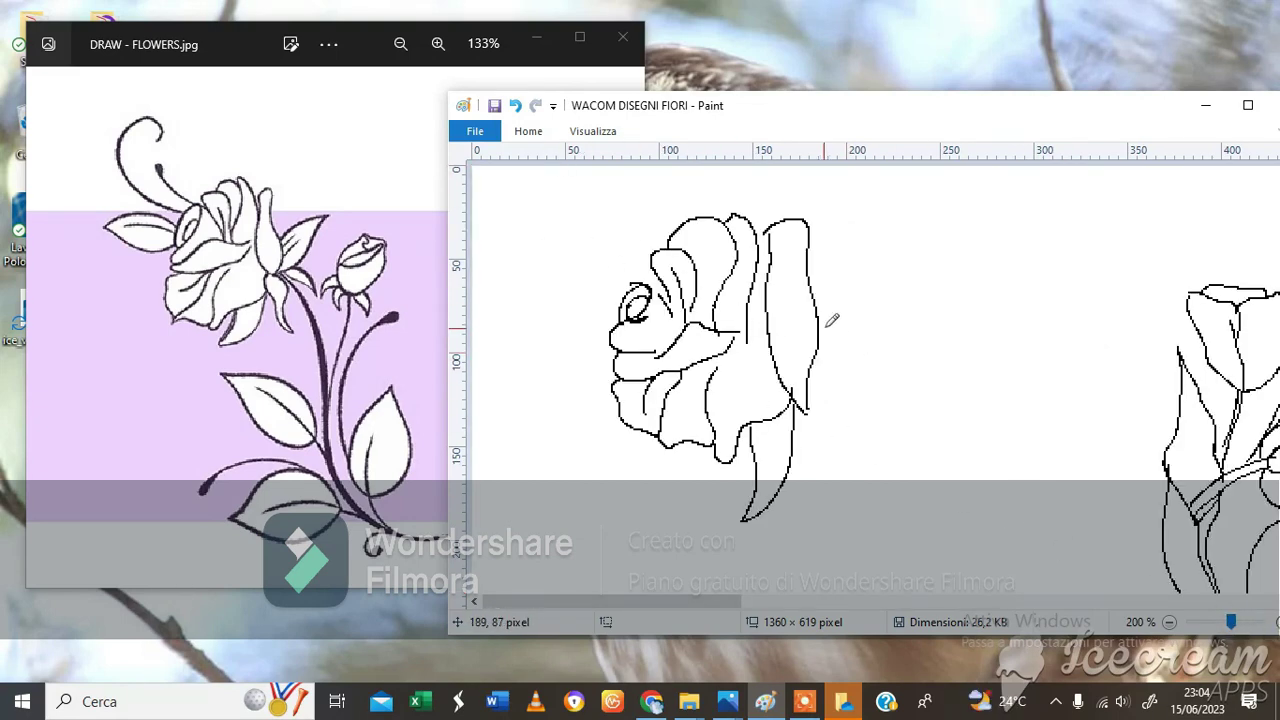
mouse_move(827, 322)
left_mouse_down()
mouse_move(912, 256)
mouse_move(890, 305)
mouse_move(820, 377)
mouse_move(853, 306)
left_mouse_up()
left_click_drag(831, 372, 868, 322)
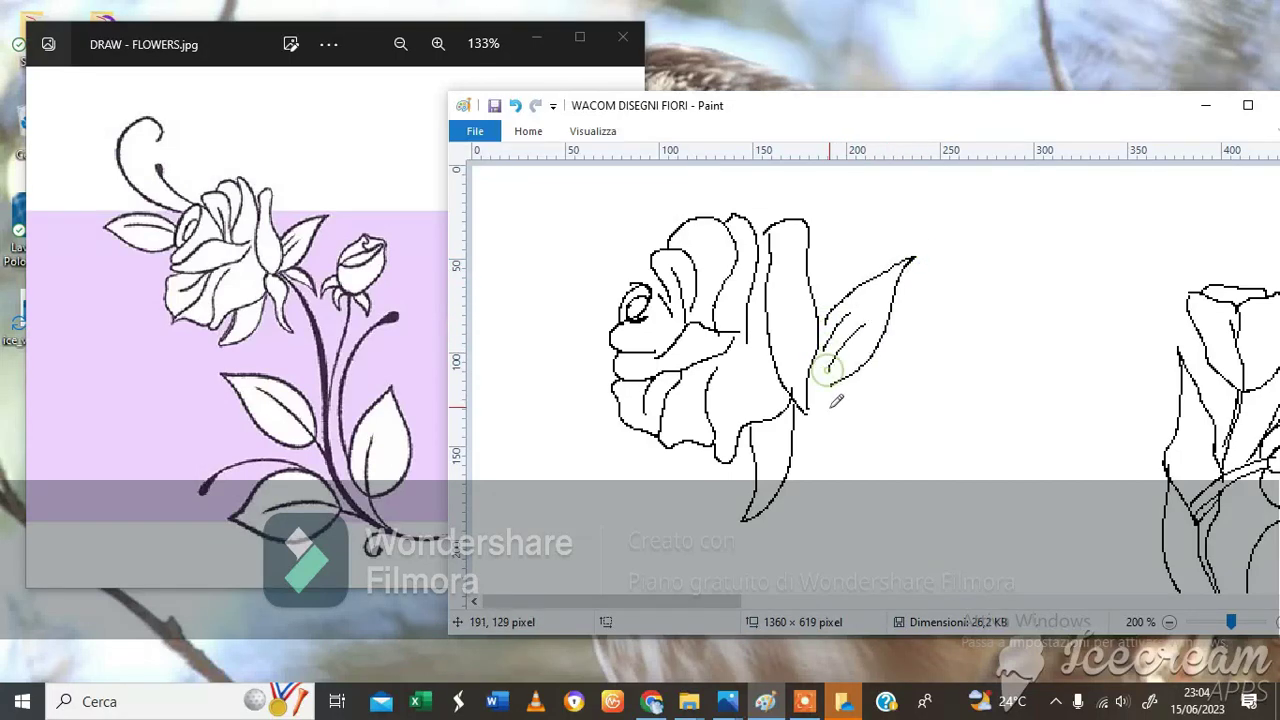
left_click_drag(803, 408, 845, 517)
mouse_move(812, 396)
left_mouse_down()
mouse_move(850, 442)
mouse_move(832, 473)
mouse_move(845, 517)
left_mouse_up()
Step: Draw the curved stem below the bloom with a thickened line and add a small curved sepal beside its top
mouse_move(820, 390)
left_mouse_down()
mouse_move(868, 431)
mouse_move(882, 472)
mouse_move(864, 546)
left_mouse_up()
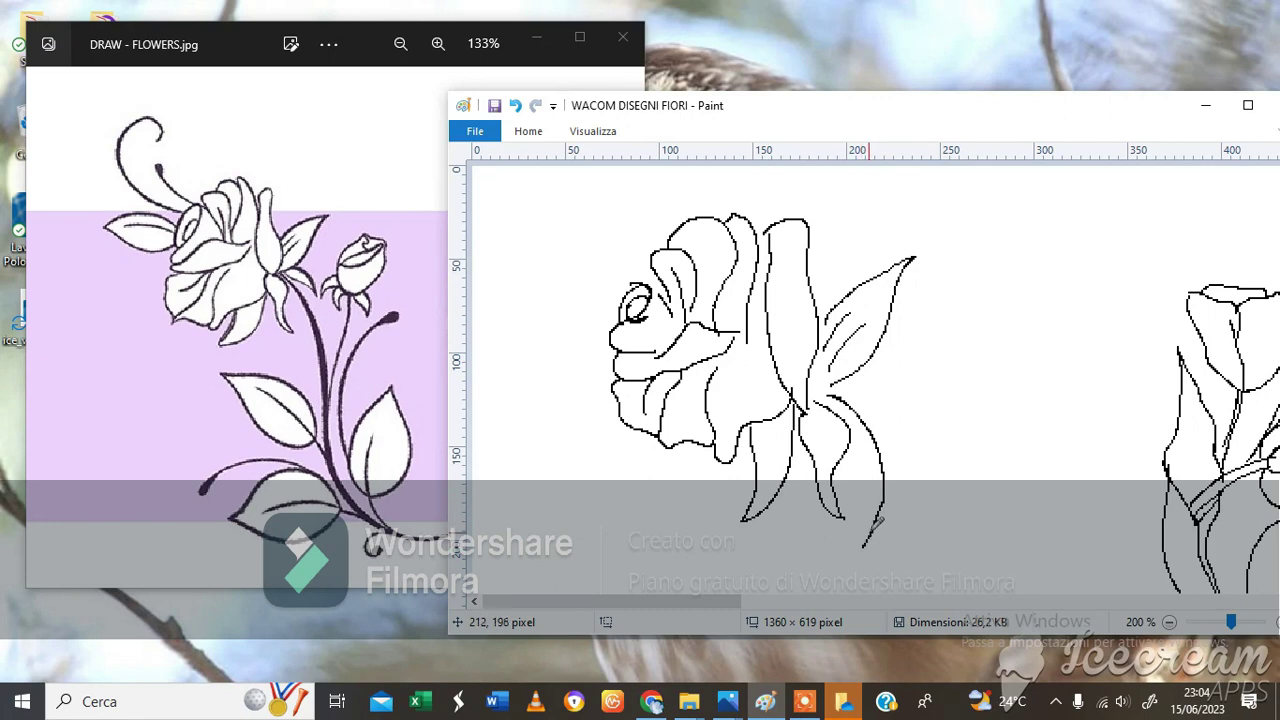
mouse_move(849, 400)
left_mouse_down()
mouse_move(888, 471)
mouse_move(876, 572)
mouse_move(869, 545)
mouse_move(883, 581)
mouse_move(874, 540)
mouse_move(887, 474)
mouse_move(842, 401)
left_mouse_up()
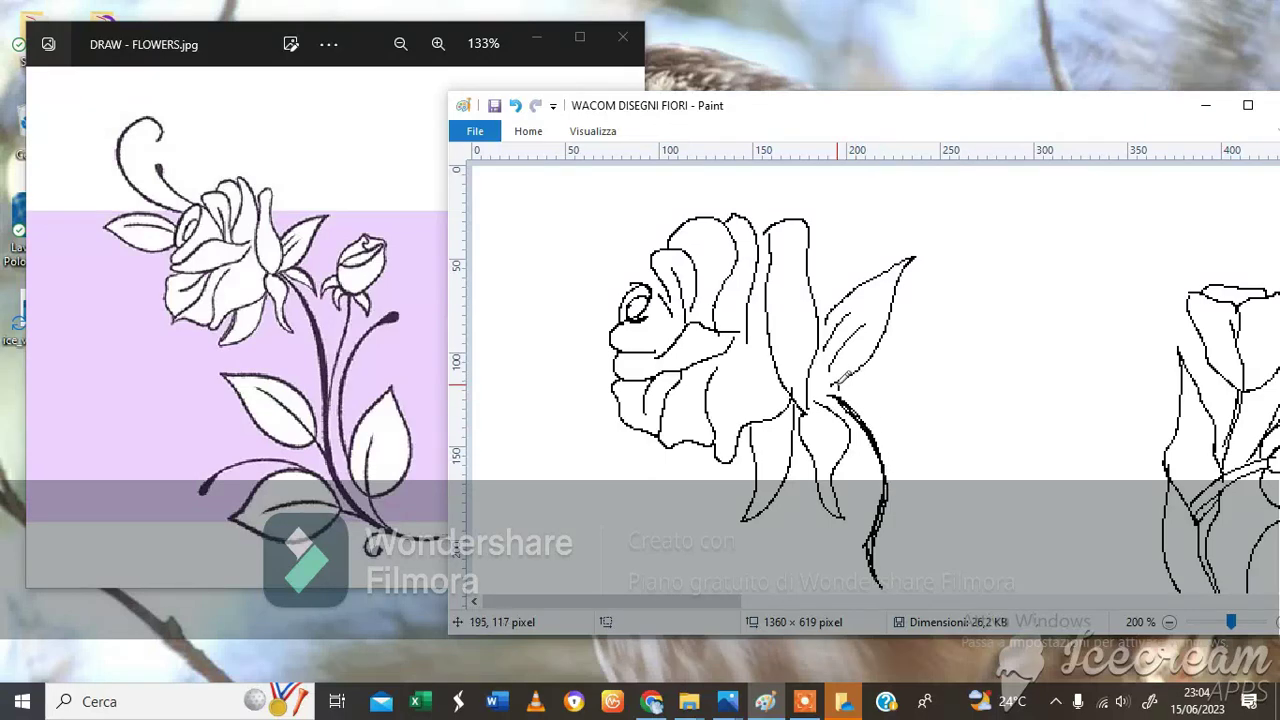
left_click_drag(842, 397, 912, 418)
mouse_move(854, 369)
left_mouse_down()
mouse_move(923, 429)
mouse_move(845, 363)
left_mouse_up()
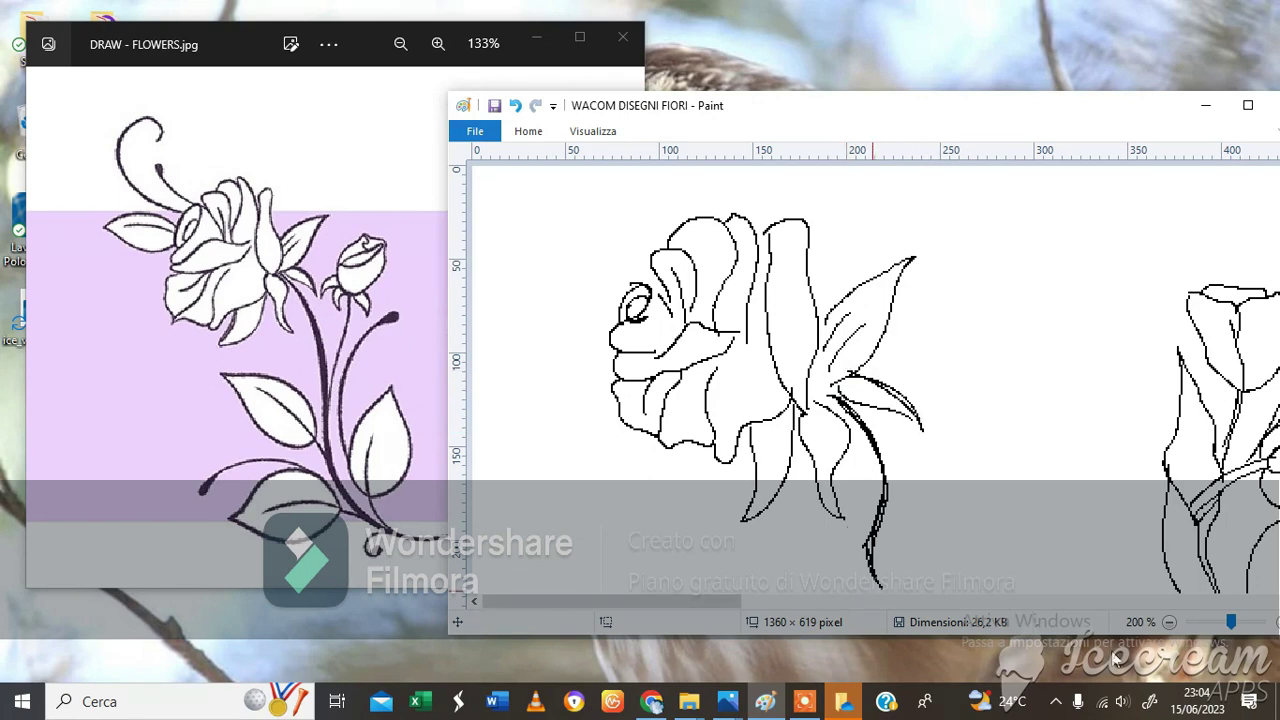
Step: Erase the thick curved stem below the rose bloom, leaving the sepals in place
left_click(1167, 622)
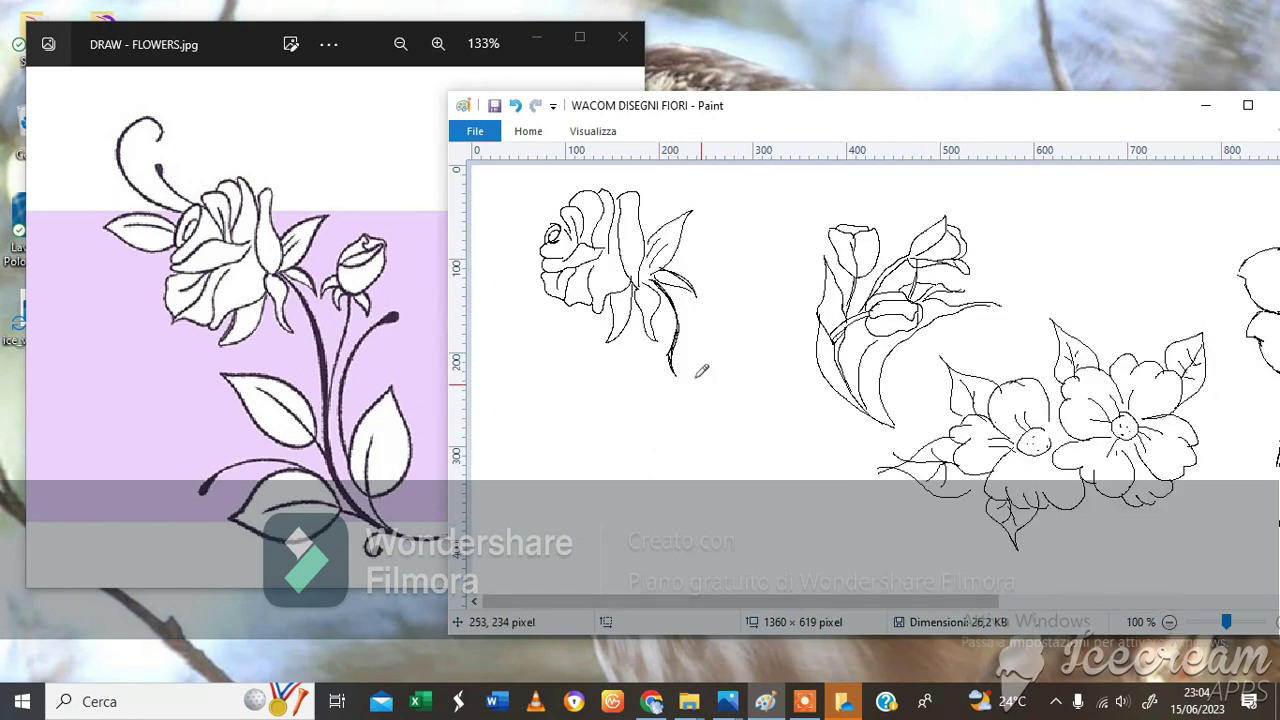
left_click(537, 140)
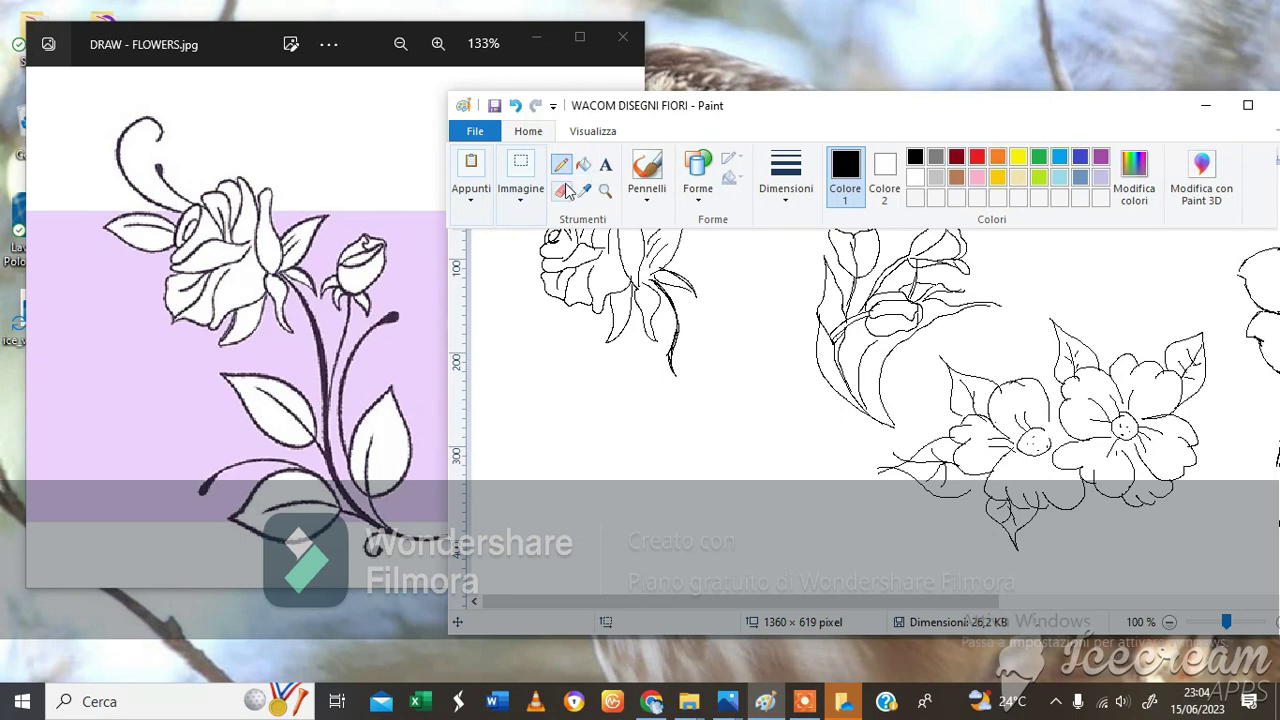
left_click(563, 162)
left_click_drag(640, 220, 629, 231)
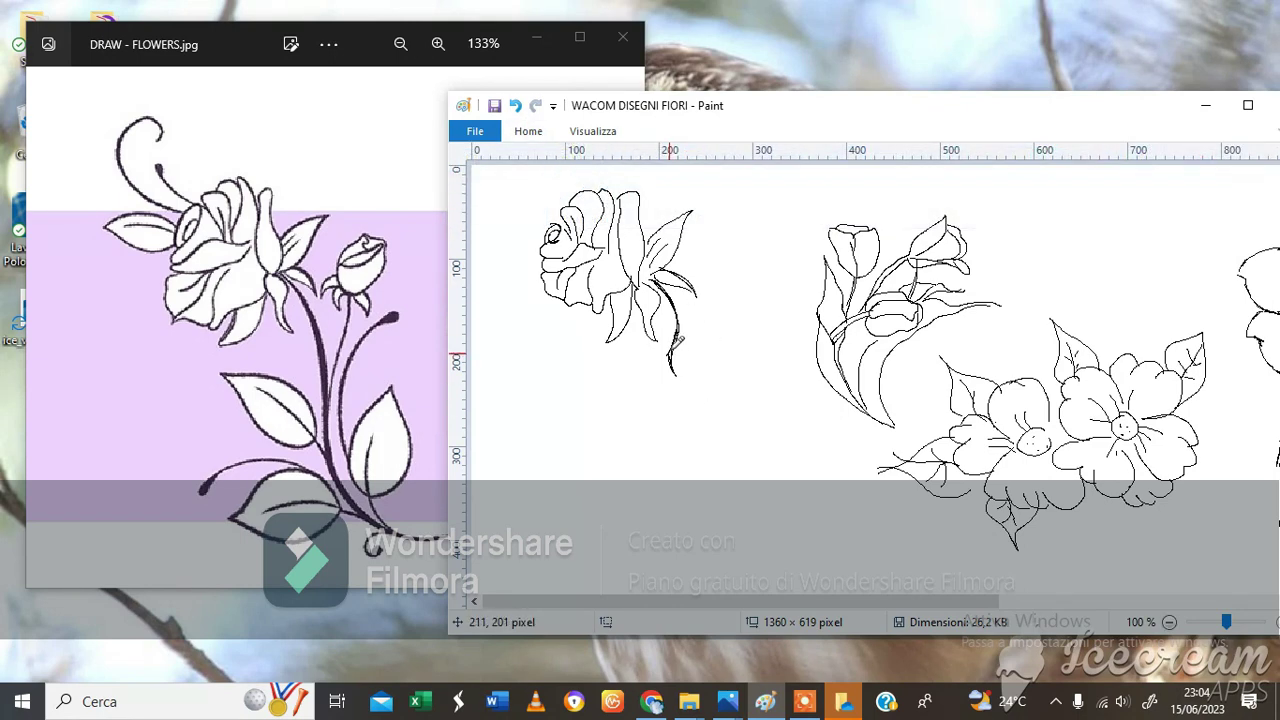
left_click(540, 135)
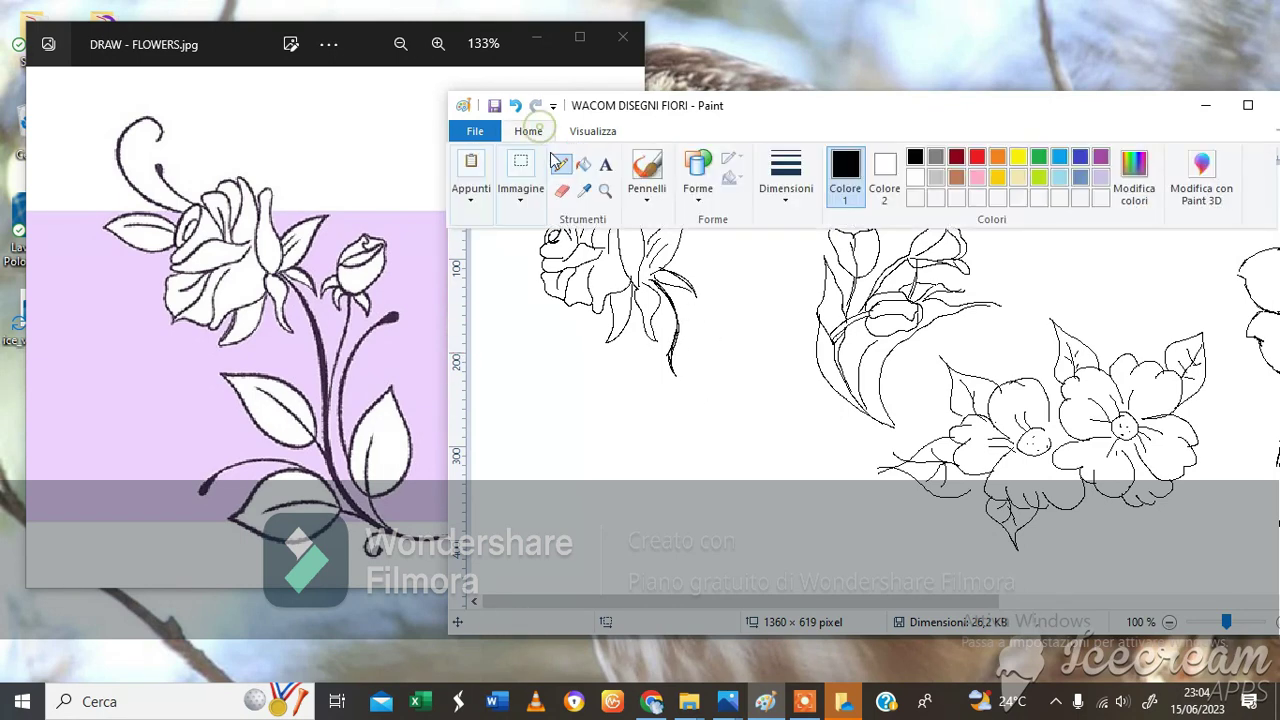
left_click(560, 192)
left_click_drag(684, 376, 675, 351)
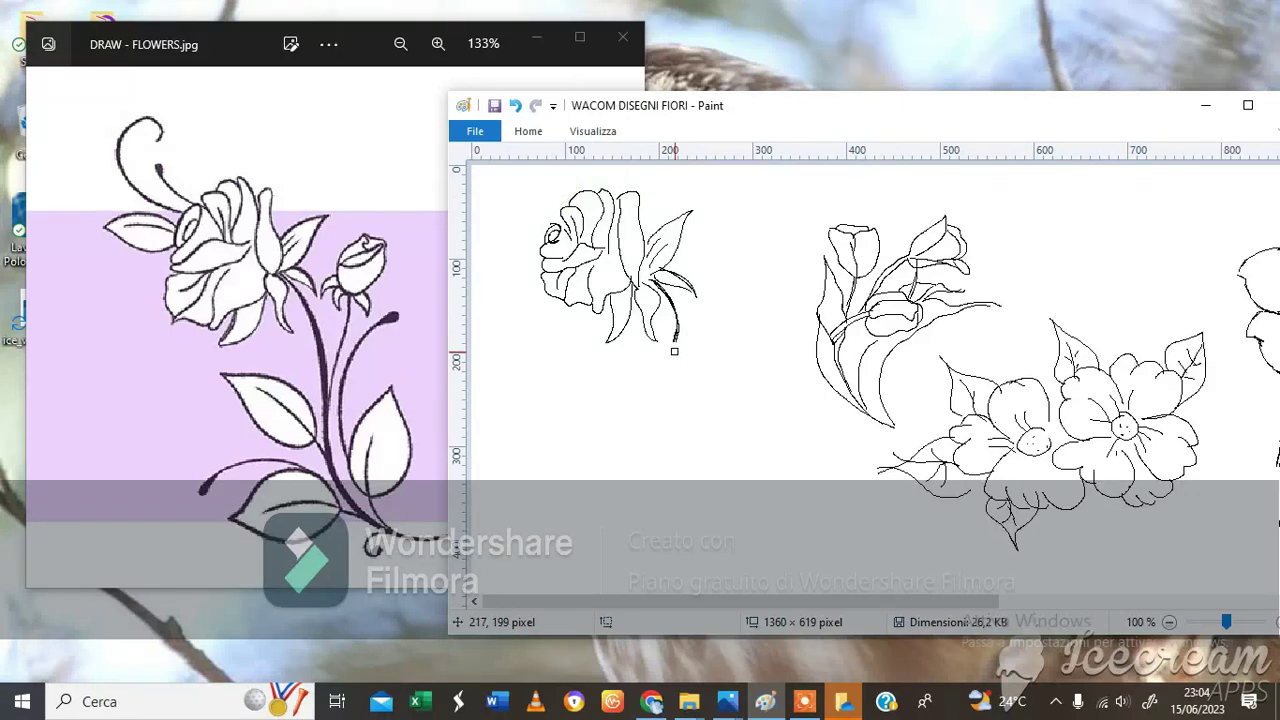
mouse_move(675, 304)
left_mouse_down()
mouse_move(677, 320)
mouse_move(665, 290)
left_mouse_up()
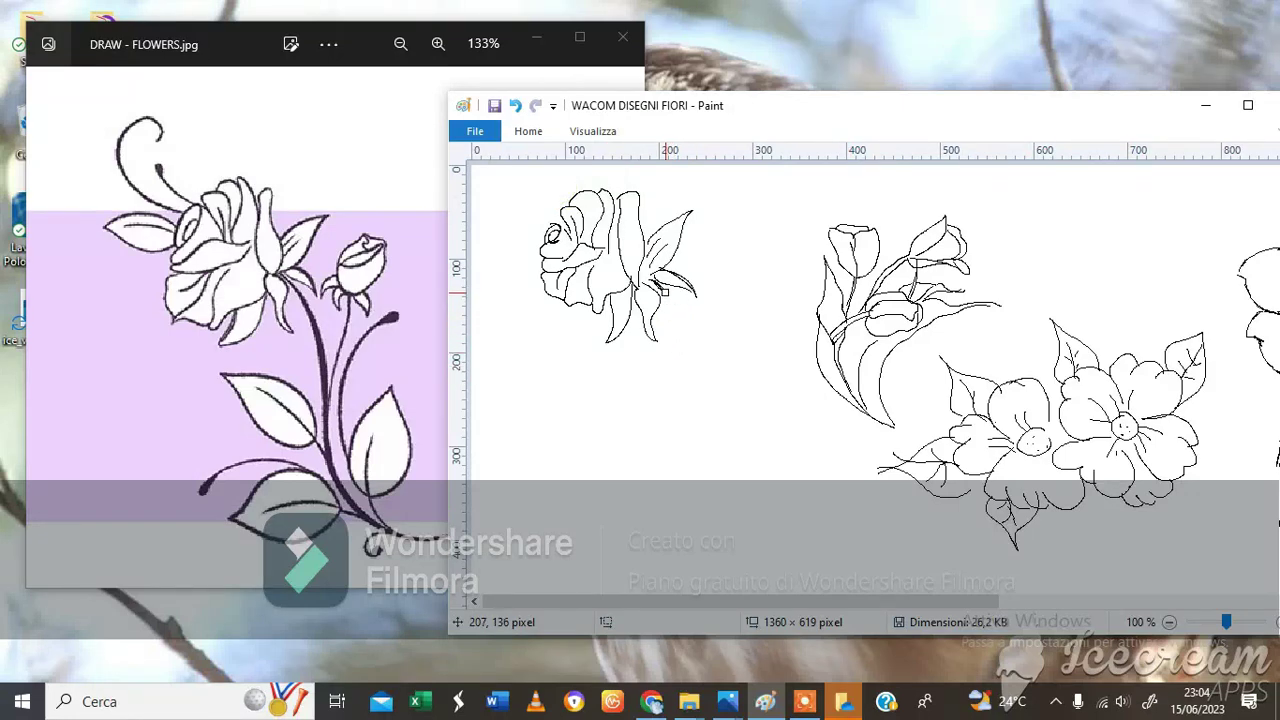
Step: Try a long S-curved stem with a doubled line from the sepals down to a rightward tail, and erase it
left_click(533, 134)
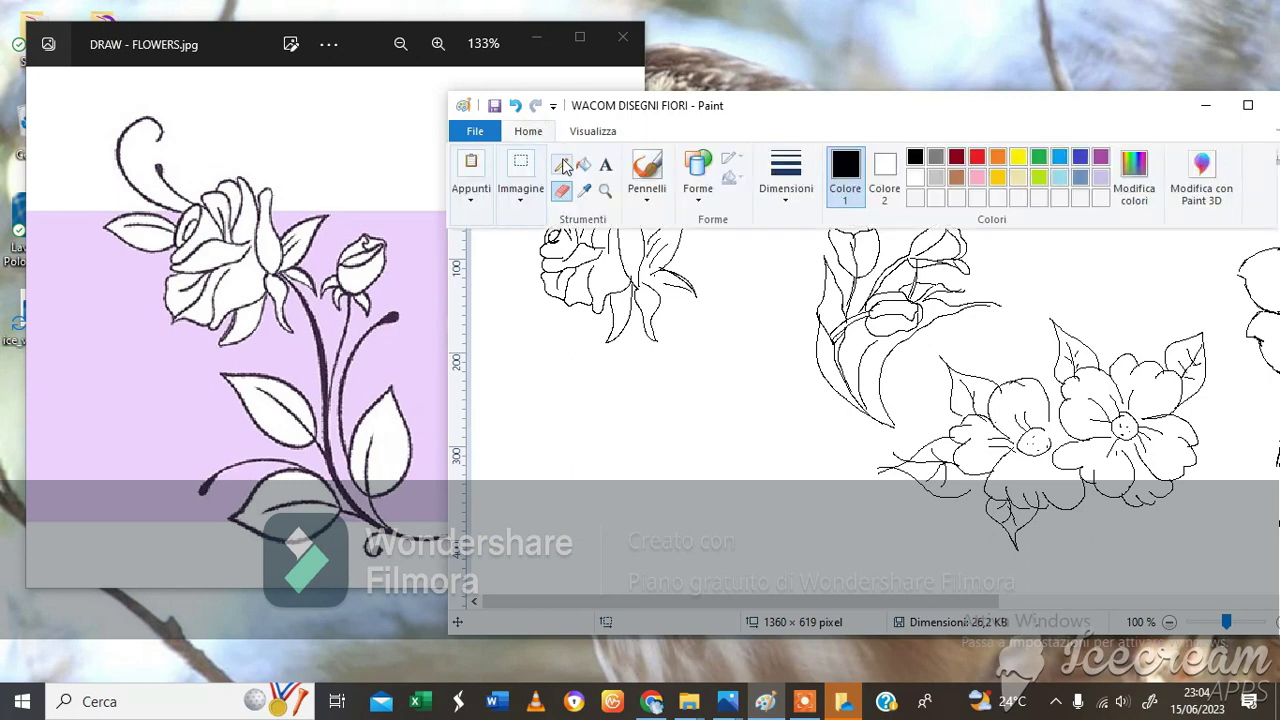
left_click(563, 166)
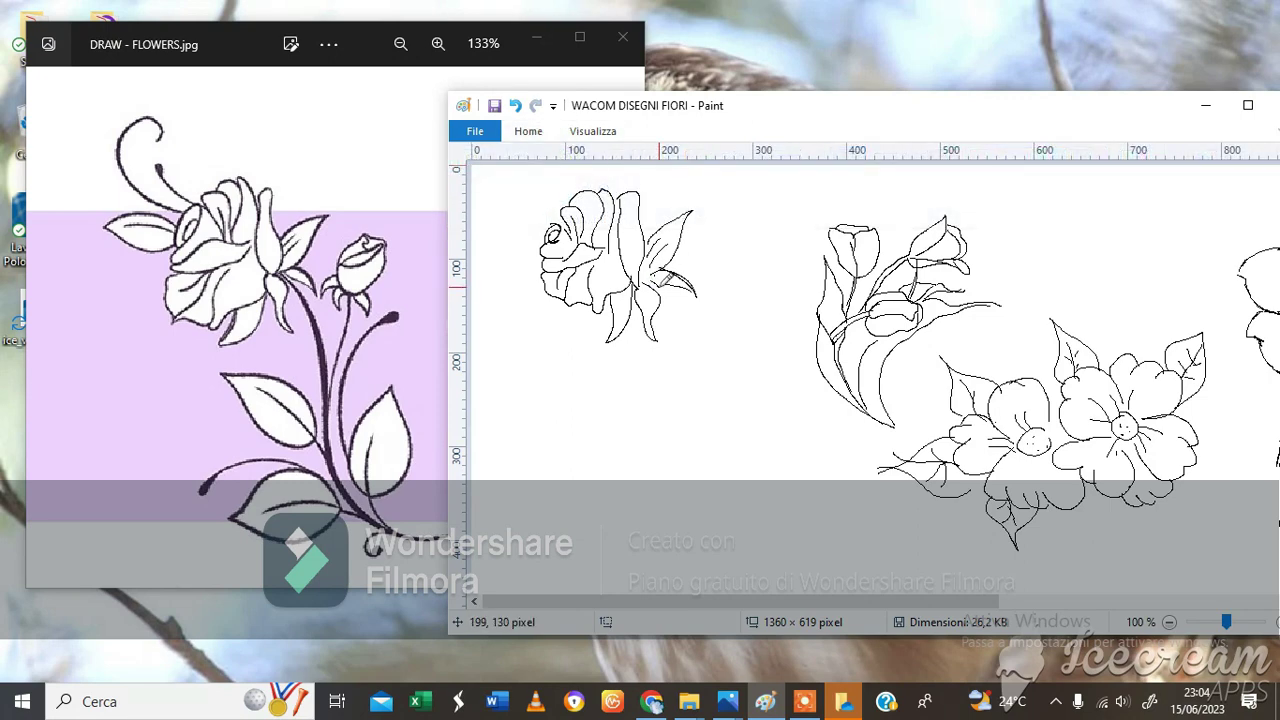
left_click_drag(696, 362, 682, 437)
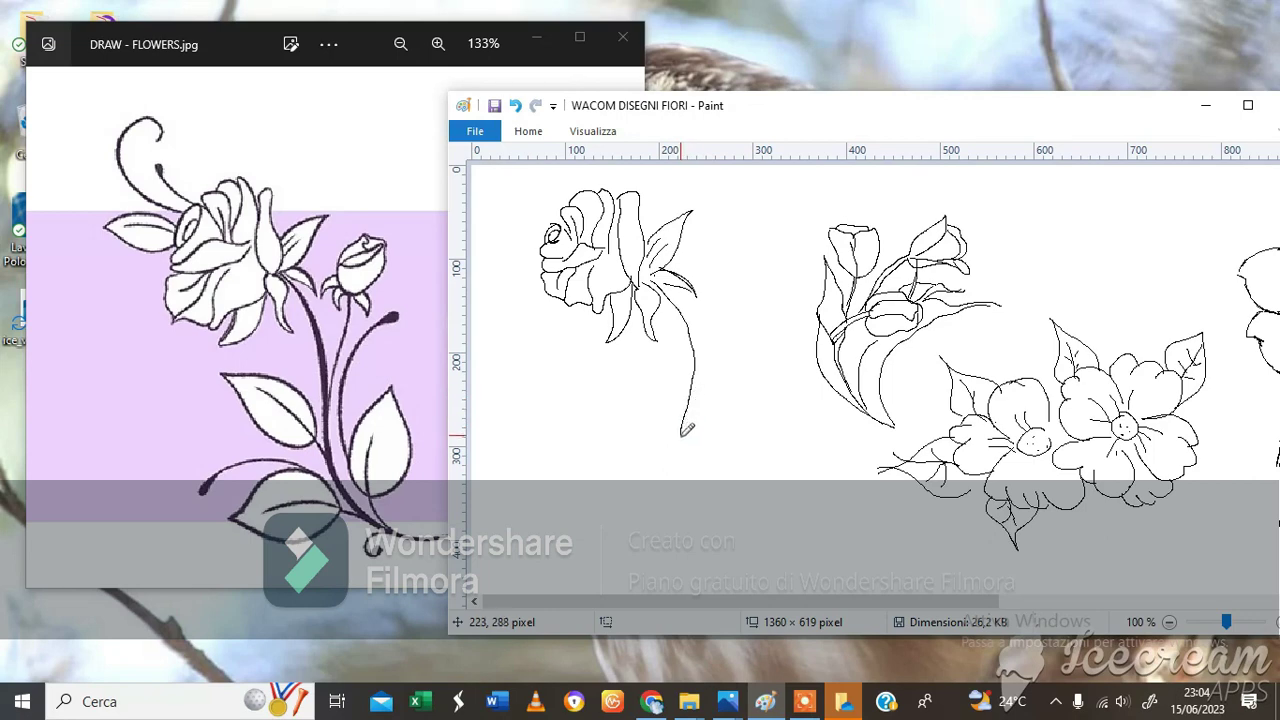
left_click_drag(690, 480, 757, 538)
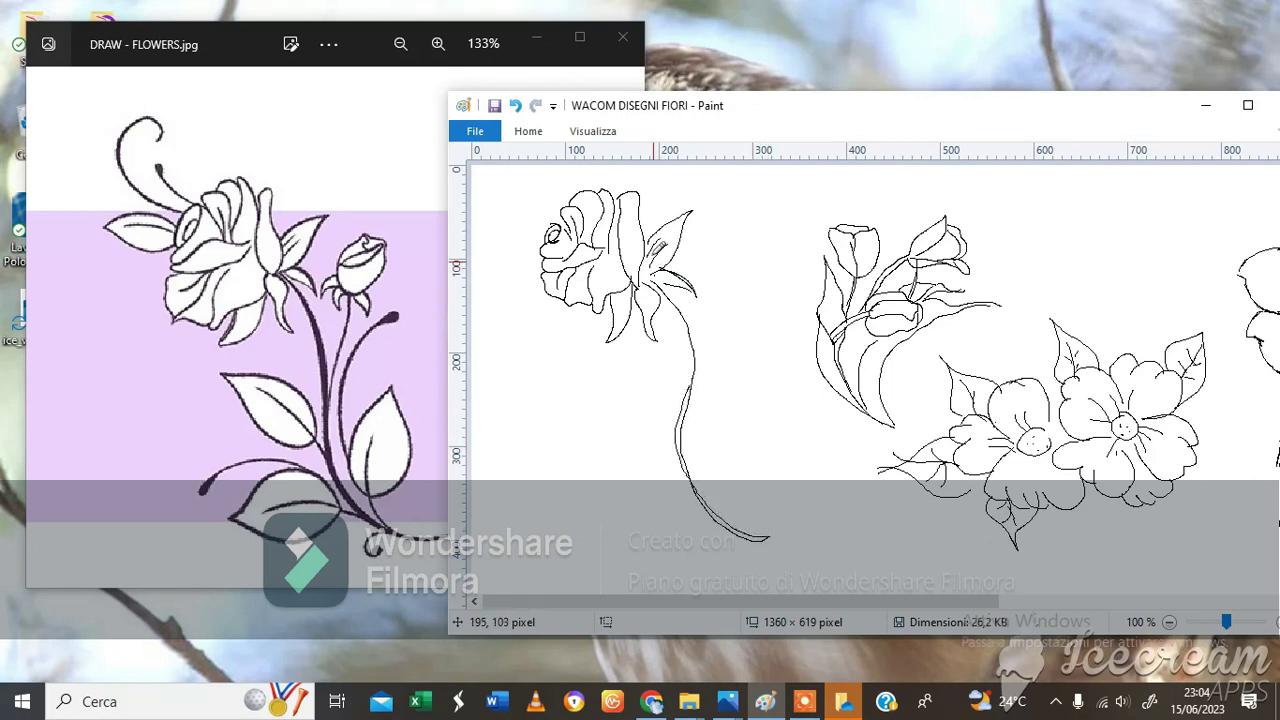
left_click(528, 131)
left_click(563, 190)
mouse_move(687, 322)
left_mouse_down()
mouse_move(655, 280)
mouse_move(690, 374)
left_mouse_up()
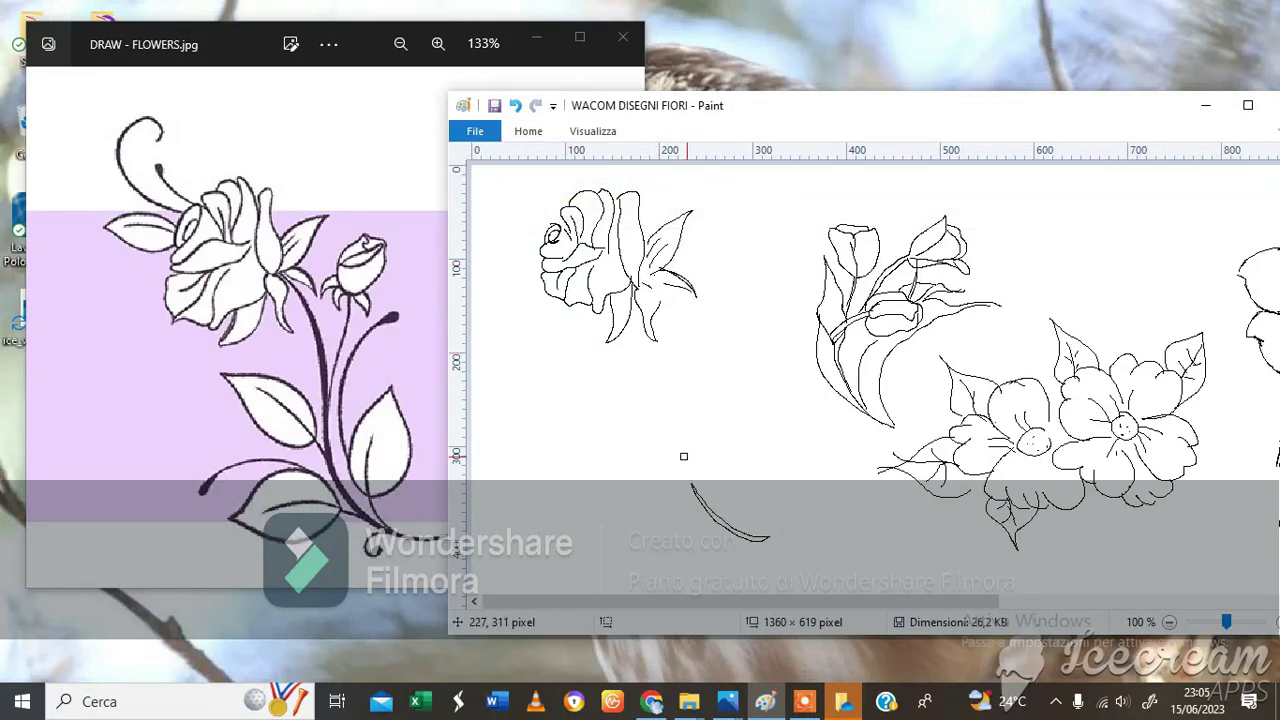
mouse_move(684, 456)
left_mouse_down()
mouse_move(738, 532)
mouse_move(728, 515)
left_mouse_up()
Step: Try a single-line stem that bends left below the sepals and sweeps down to the right, and erase it
left_click(538, 136)
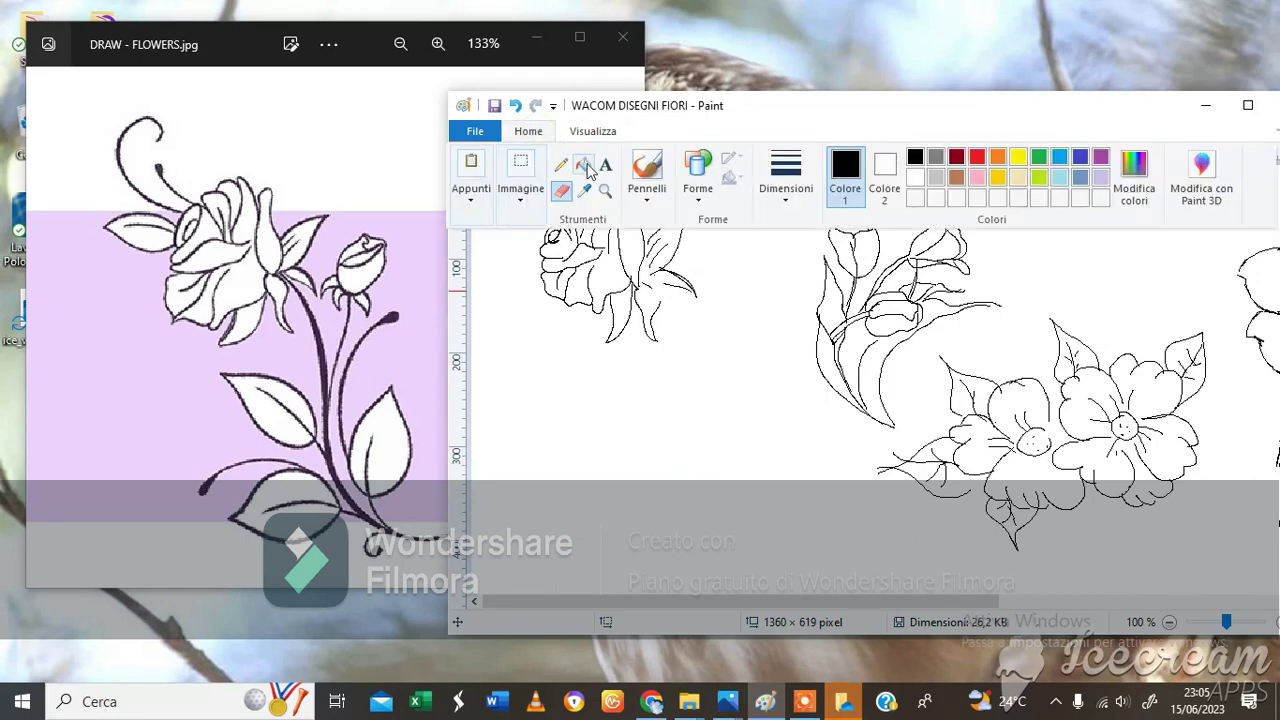
left_click(565, 160)
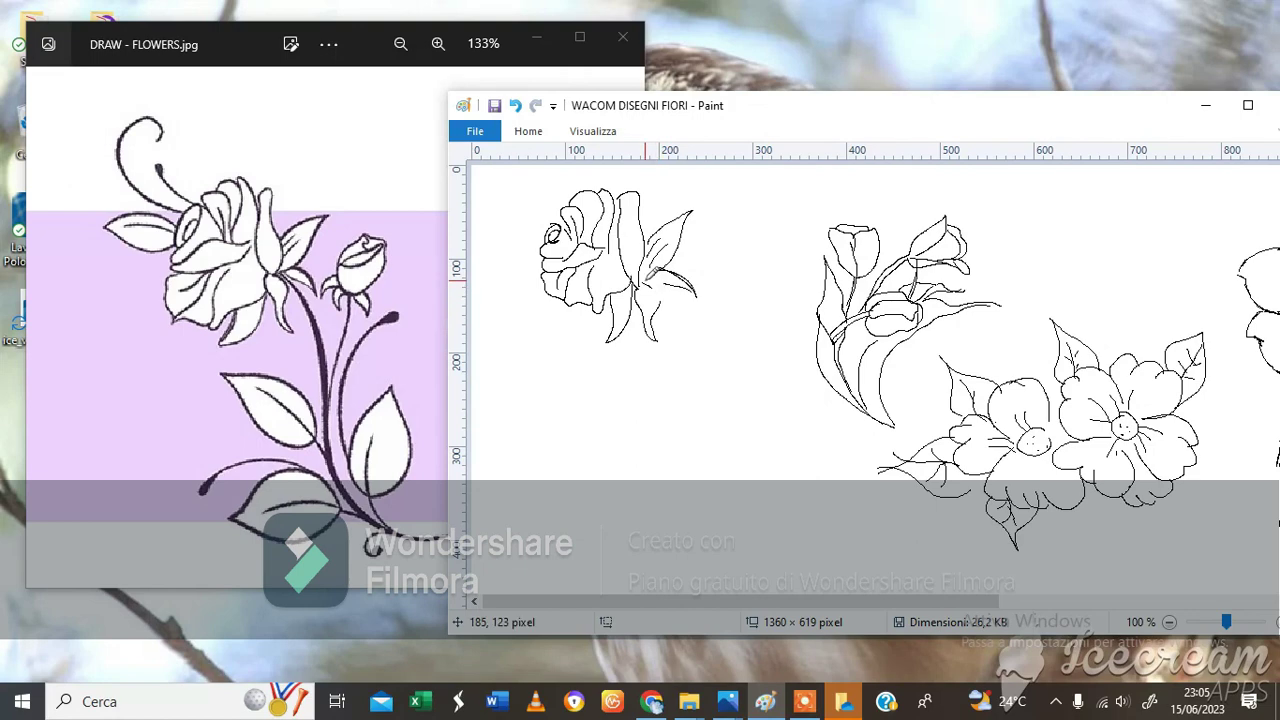
mouse_move(643, 270)
left_mouse_down()
mouse_move(681, 325)
mouse_move(661, 388)
mouse_move(667, 445)
mouse_move(738, 510)
left_mouse_up()
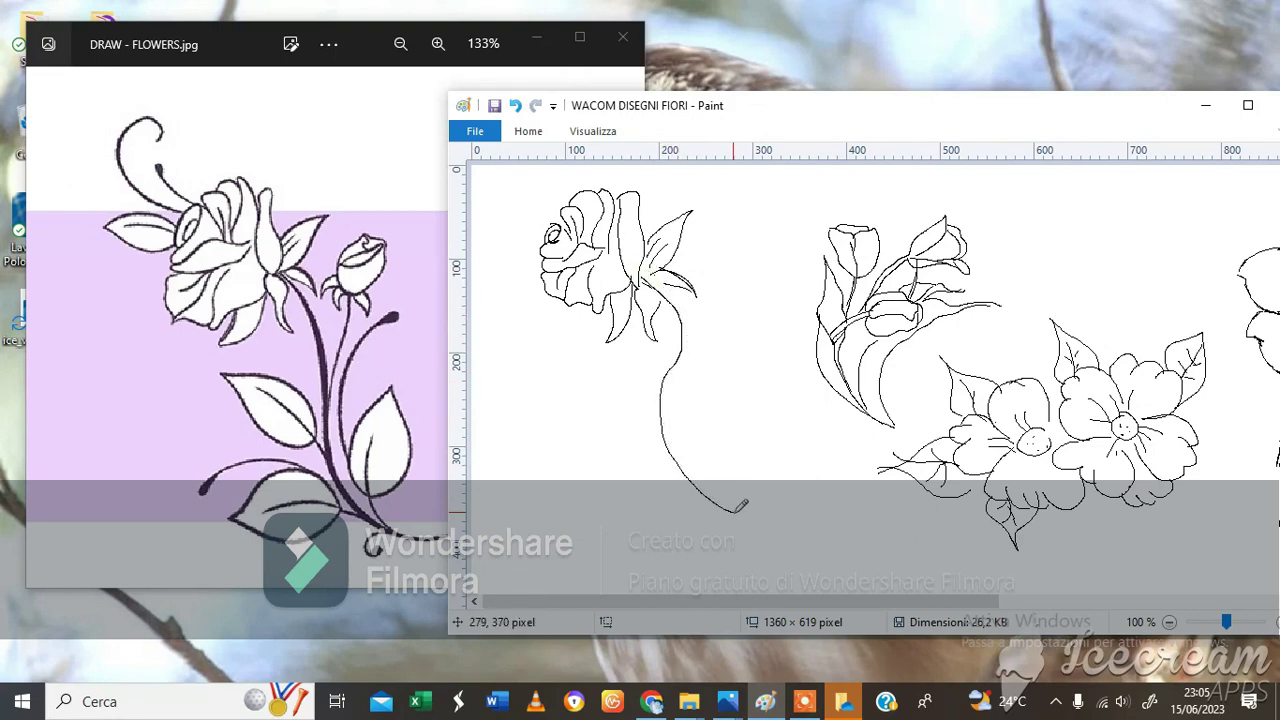
left_click(528, 131)
left_click(564, 192)
left_click_drag(673, 304, 662, 423)
left_click_drag(685, 471, 707, 505)
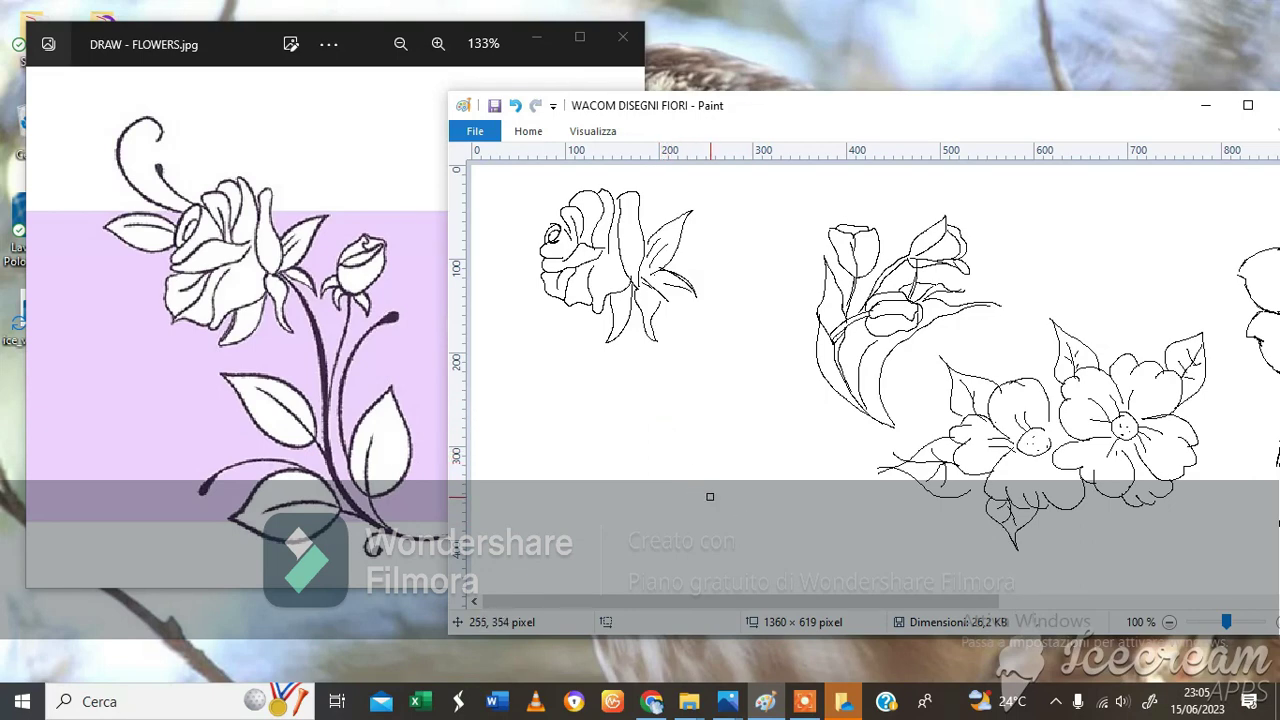
Step: Draw a single-line stem about 250 px tall curving down from the sepals to the right, with two curved side branches on its left
left_click(528, 131)
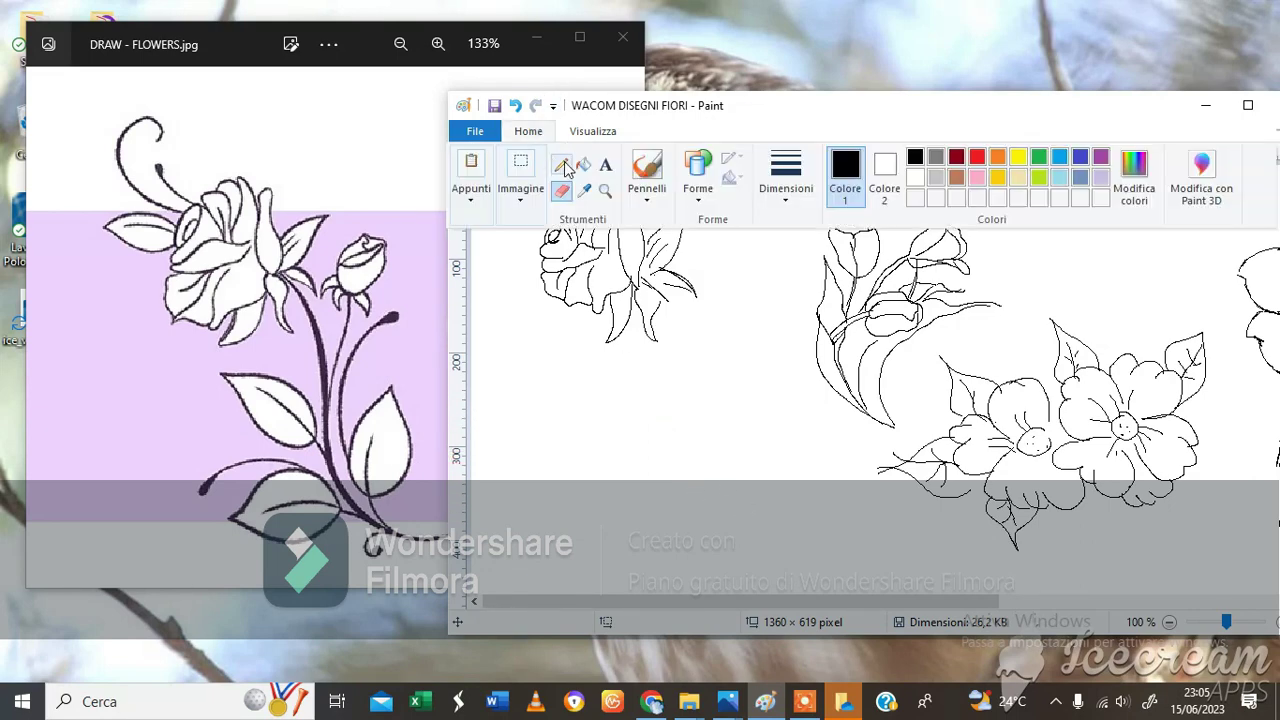
left_click(561, 166)
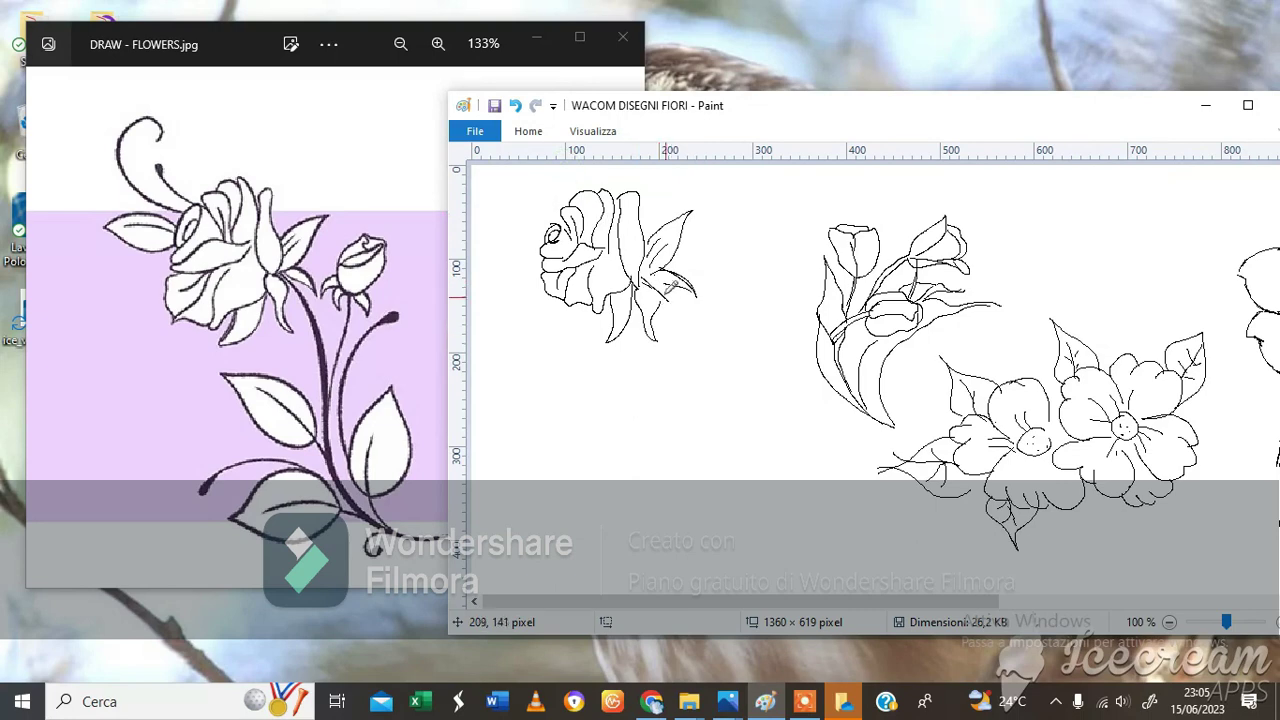
mouse_move(648, 277)
left_mouse_down()
mouse_move(677, 324)
mouse_move(664, 474)
mouse_move(680, 503)
mouse_move(737, 522)
left_mouse_up()
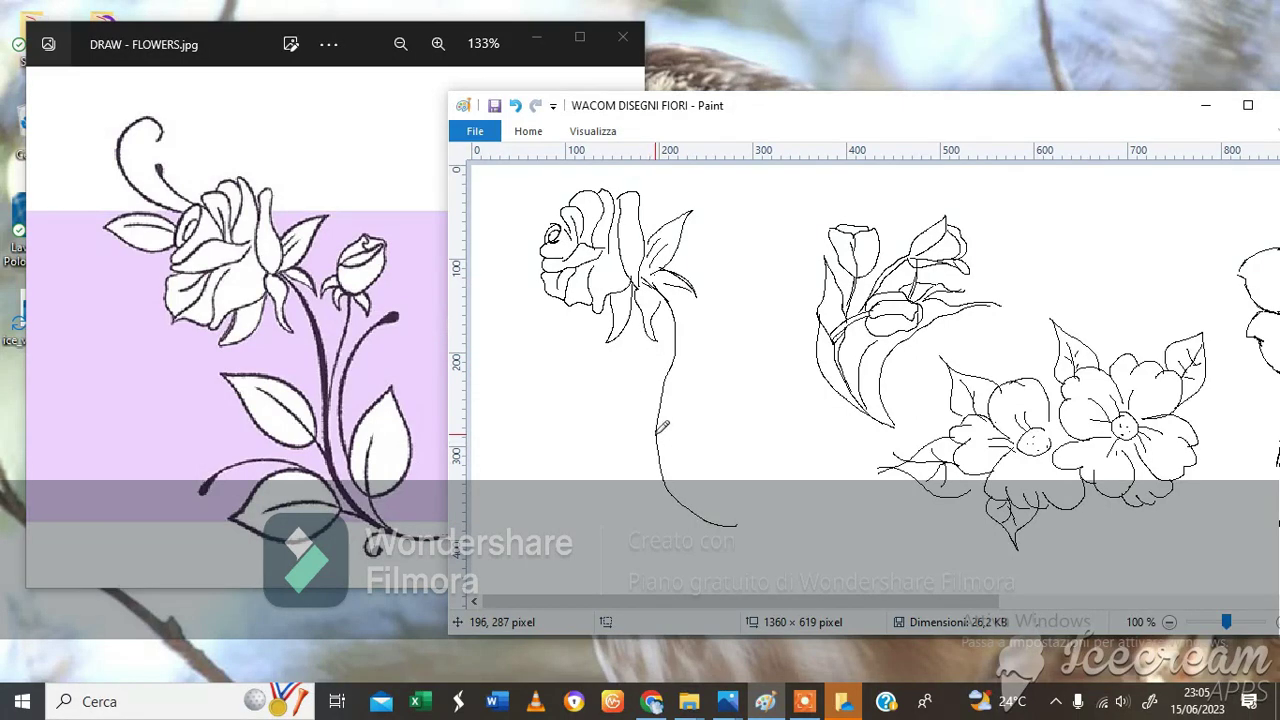
mouse_move(658, 432)
left_mouse_down()
mouse_move(632, 390)
mouse_move(592, 363)
left_mouse_up()
left_click_drag(672, 490, 588, 474)
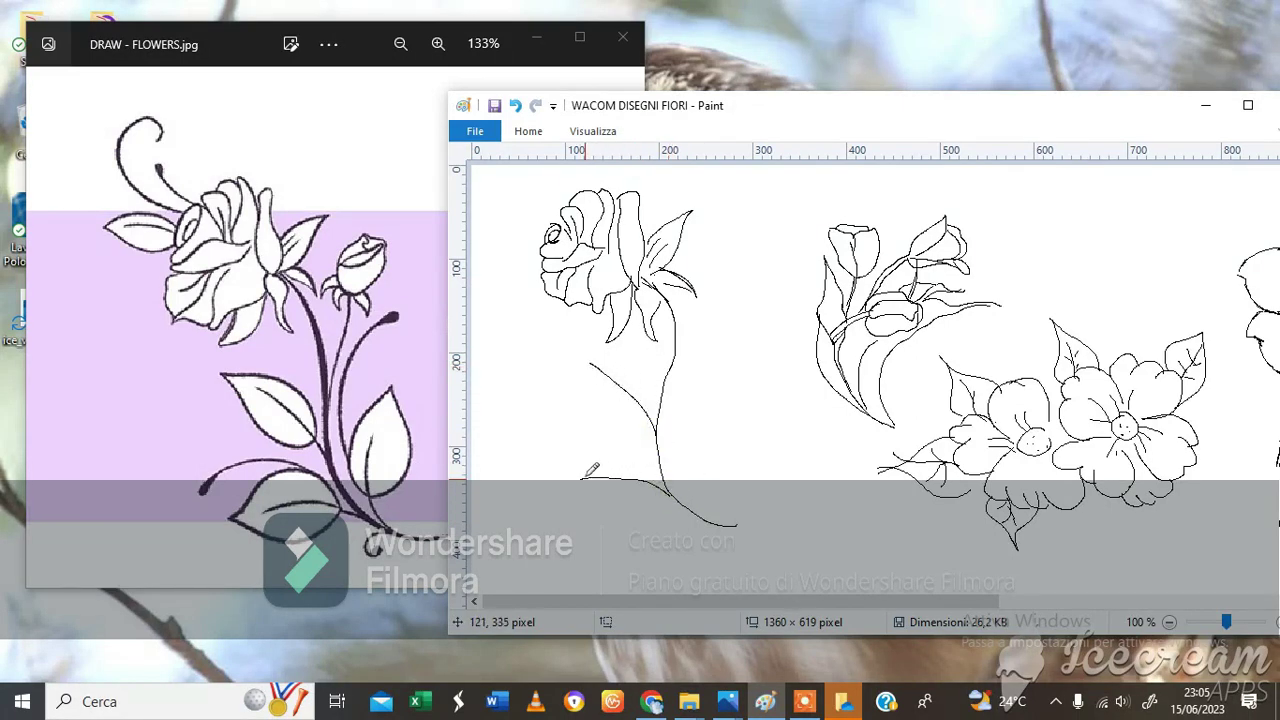
Step: Draw three pointed leaves along the stem: a veined one on the right and two around the left branches
mouse_move(702, 512)
left_mouse_down()
mouse_move(680, 429)
mouse_move(681, 482)
mouse_move(662, 465)
mouse_move(691, 393)
mouse_move(705, 425)
mouse_move(693, 468)
left_mouse_up()
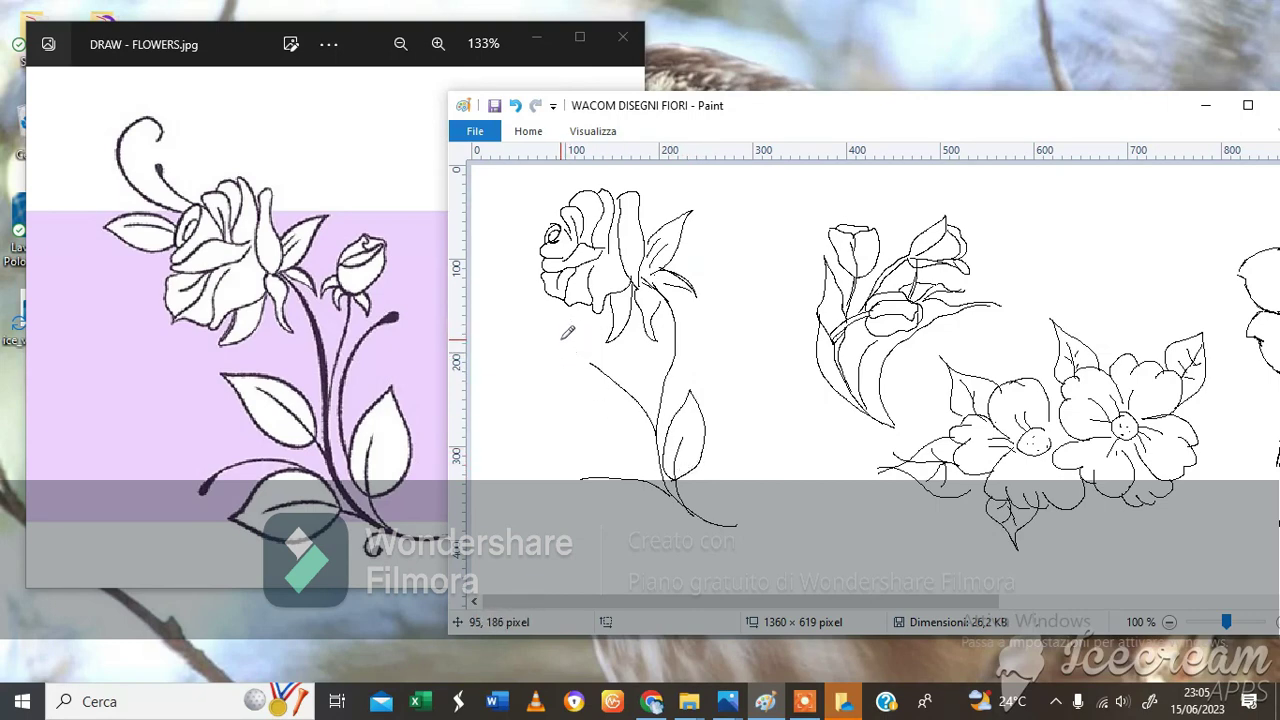
mouse_move(635, 402)
left_mouse_down()
mouse_move(565, 337)
mouse_move(587, 392)
mouse_move(641, 401)
left_mouse_up()
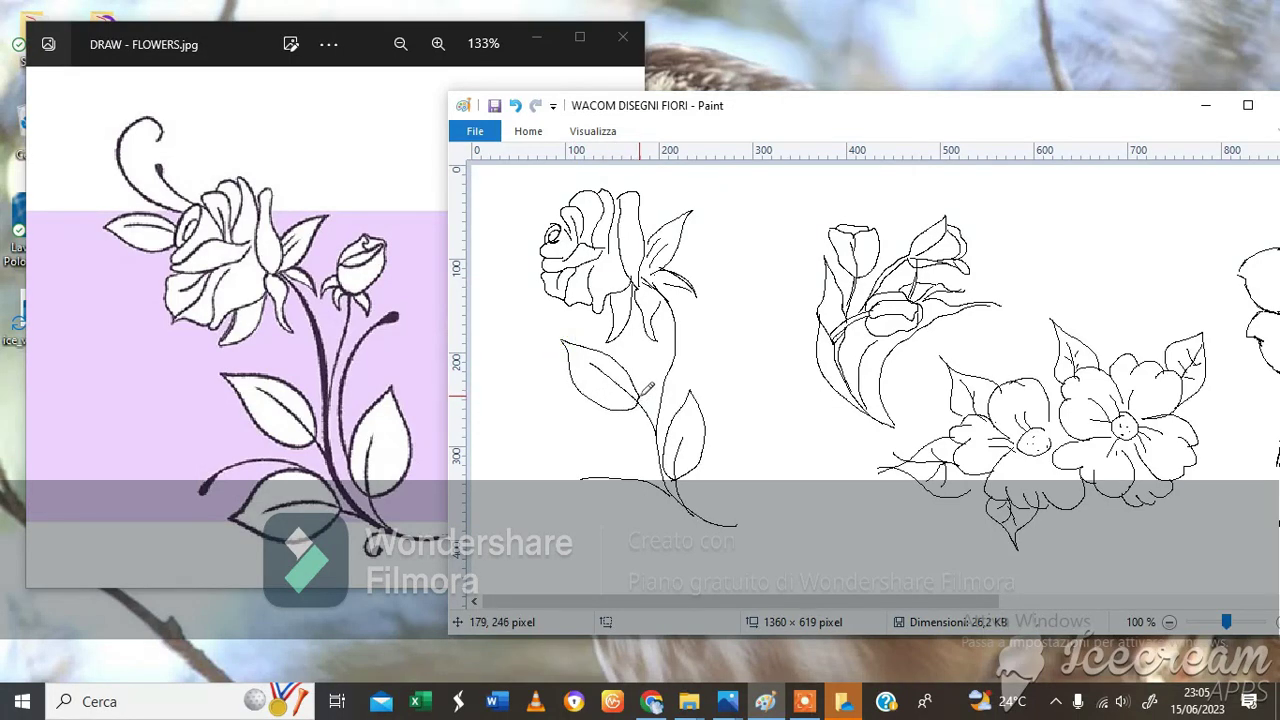
mouse_move(552, 482)
left_mouse_down()
mouse_move(613, 450)
mouse_move(650, 476)
left_mouse_up()
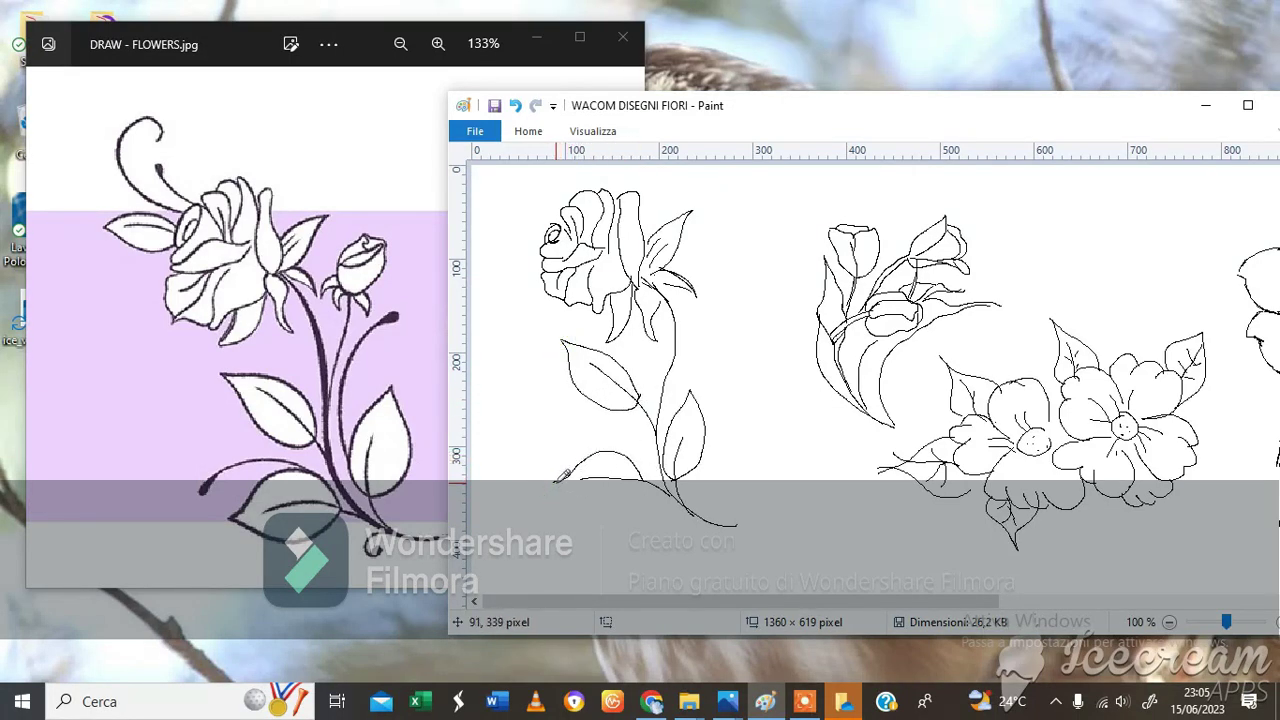
left_click_drag(568, 480, 622, 497)
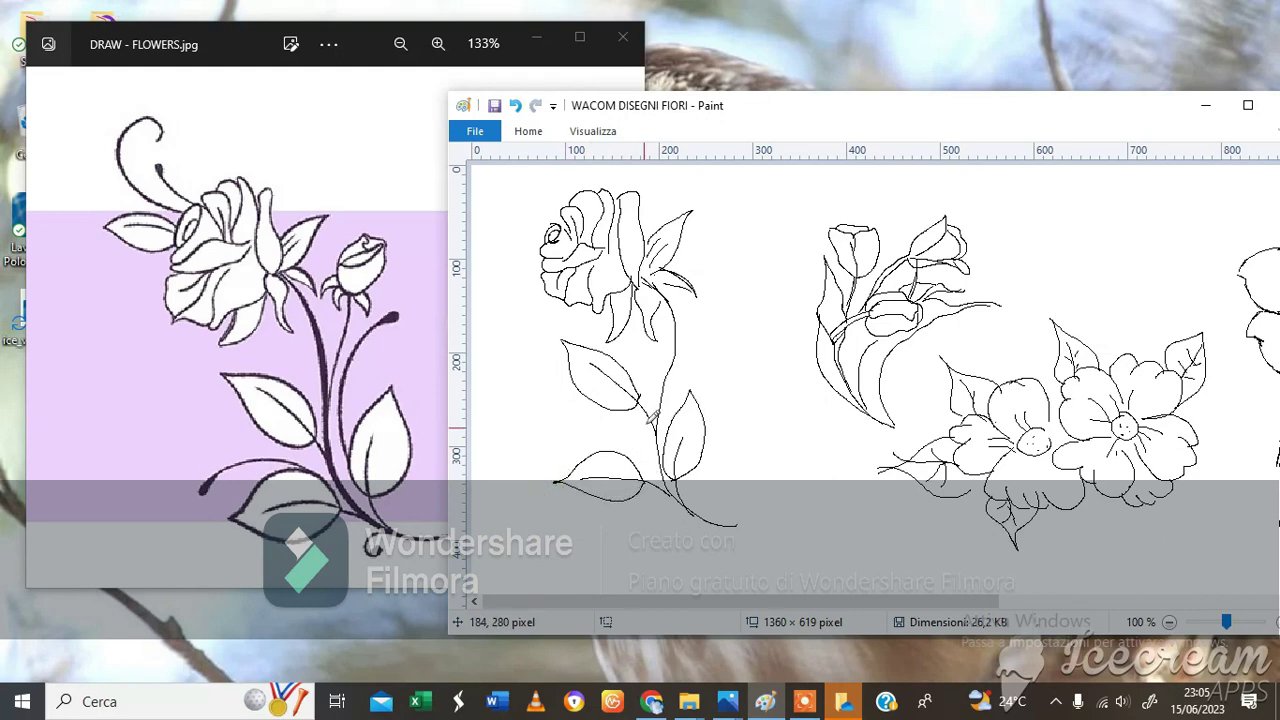
Step: Draw two round-tipped tendrils, one rising right of the stem and one curving to the lower left, plus a stemmed rosebud with sepals
mouse_move(670, 420)
left_mouse_down()
mouse_move(709, 317)
mouse_move(746, 297)
left_mouse_up()
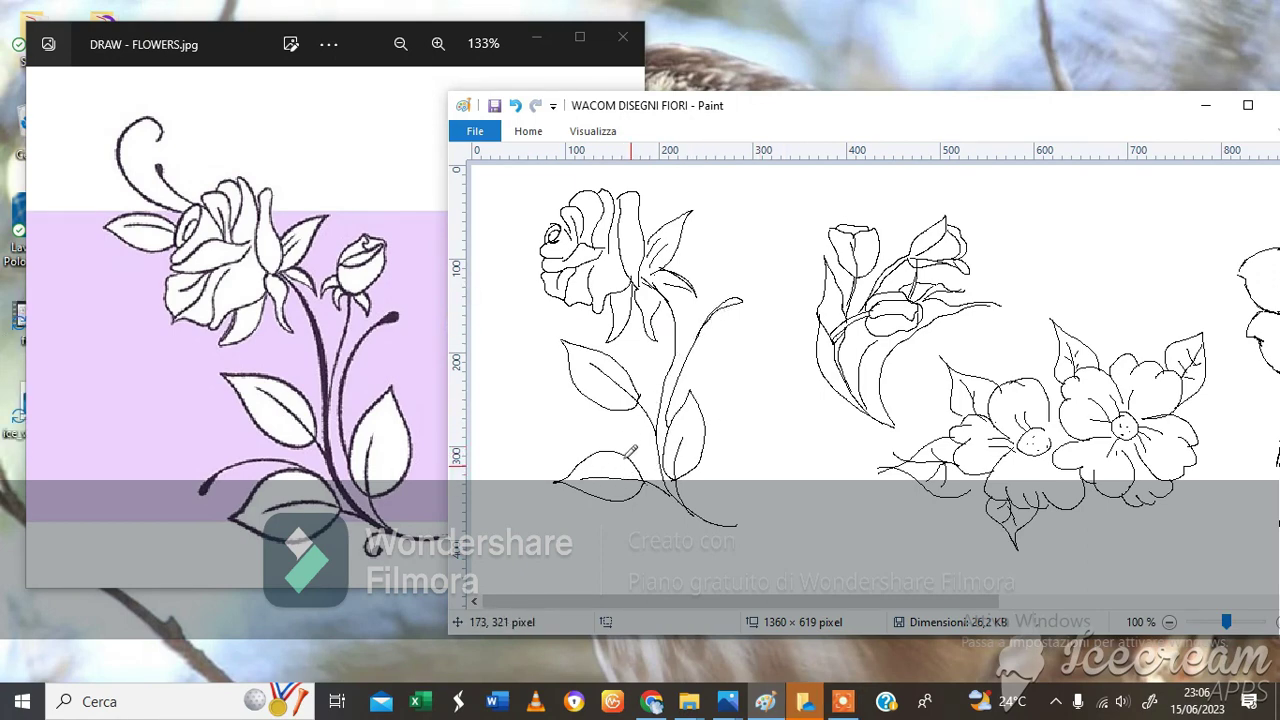
mouse_move(617, 446)
left_mouse_down()
mouse_move(514, 449)
mouse_move(495, 475)
mouse_move(512, 460)
left_mouse_up()
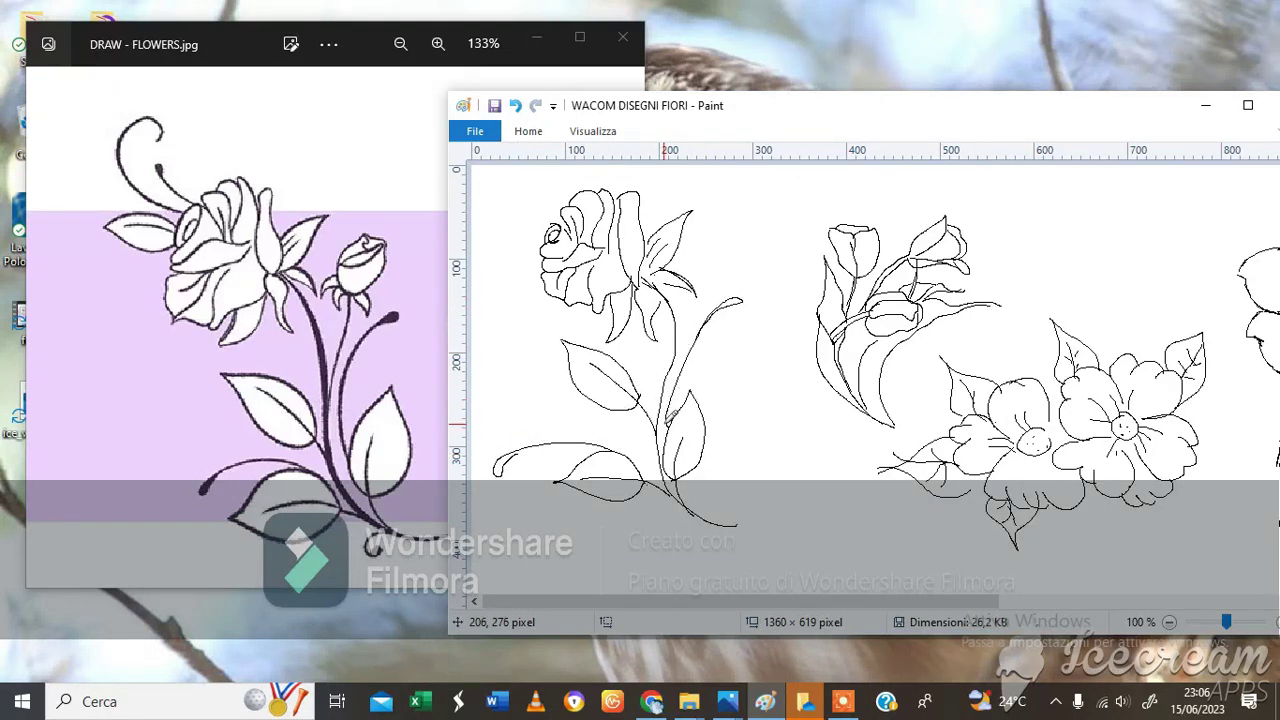
left_click_drag(669, 394, 692, 334)
mouse_move(718, 290)
left_mouse_down()
mouse_move(736, 212)
mouse_move(746, 222)
mouse_move(723, 258)
mouse_move(746, 242)
mouse_move(750, 264)
mouse_move(742, 240)
mouse_move(760, 228)
mouse_move(726, 271)
mouse_move(749, 269)
mouse_move(761, 248)
left_mouse_up()
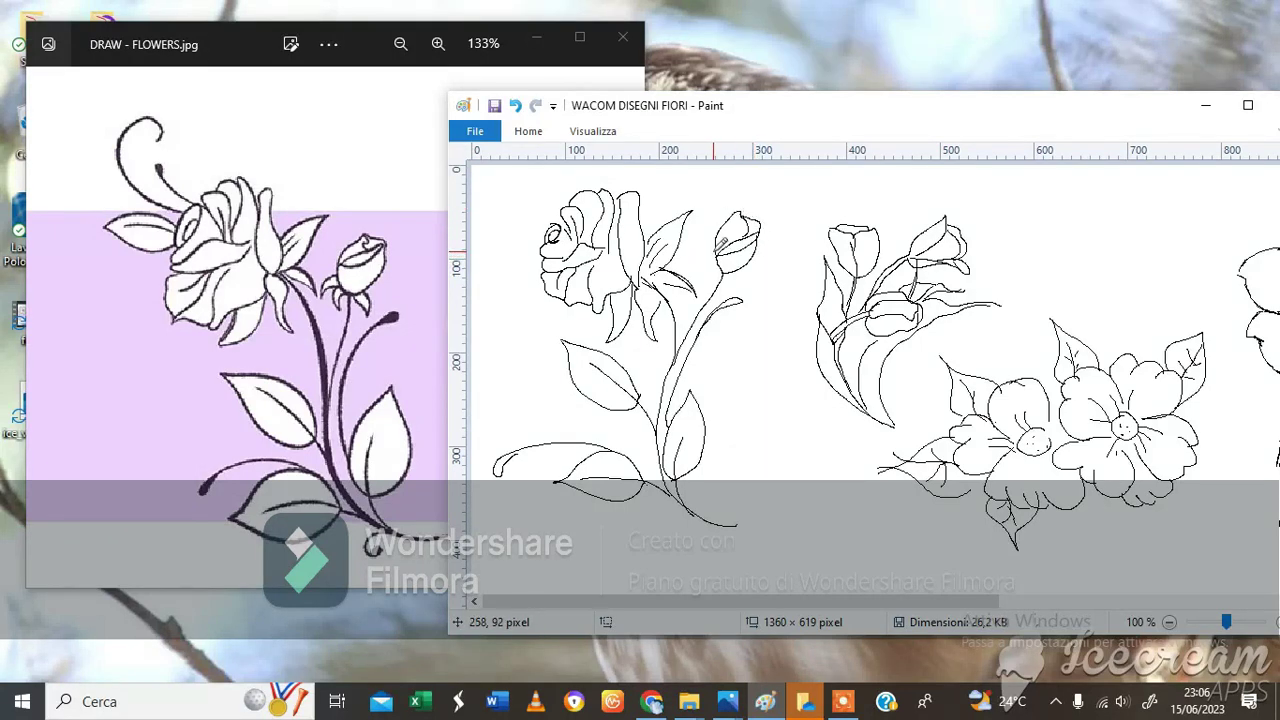
mouse_move(718, 252)
left_mouse_down()
mouse_move(692, 248)
mouse_move(721, 266)
left_mouse_up()
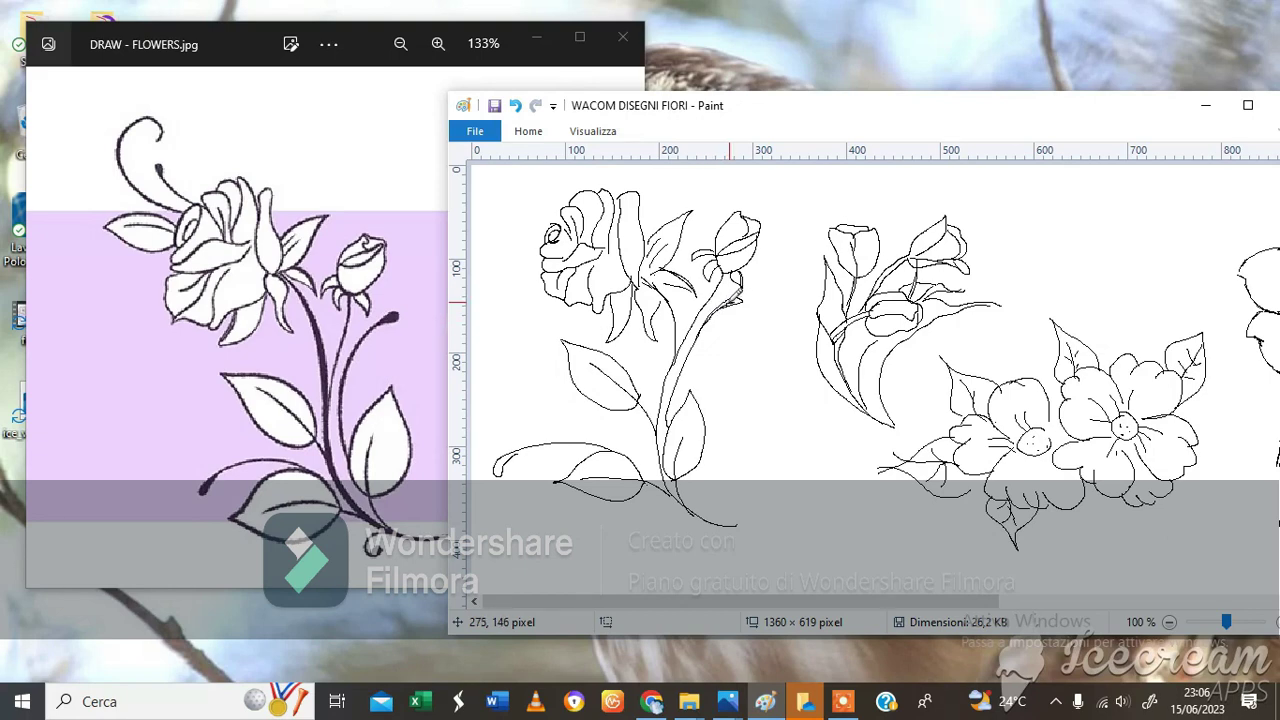
Step: Blacken the tips of both tendrils and draw a small spiral curl beneath the lower end of the stem
left_click_drag(735, 306, 734, 301)
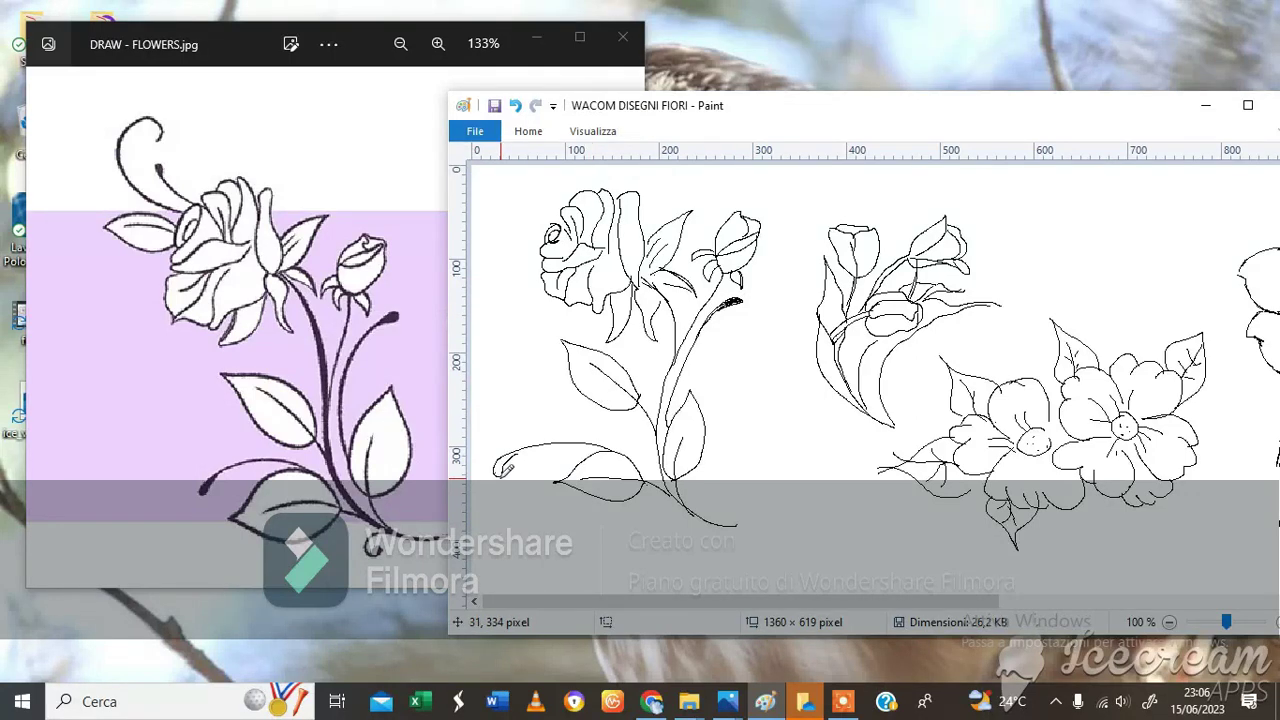
left_click_drag(501, 474, 501, 468)
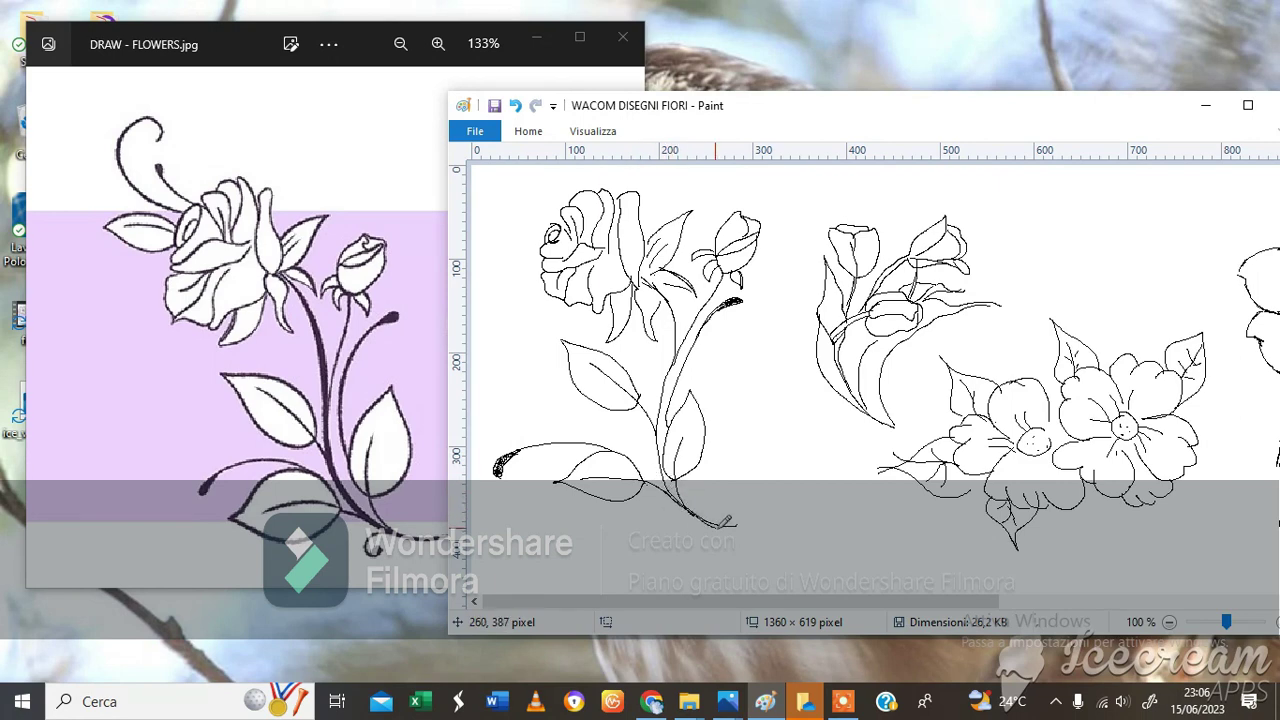
mouse_move(650, 520)
left_mouse_down()
mouse_move(662, 515)
mouse_move(665, 532)
left_mouse_up()
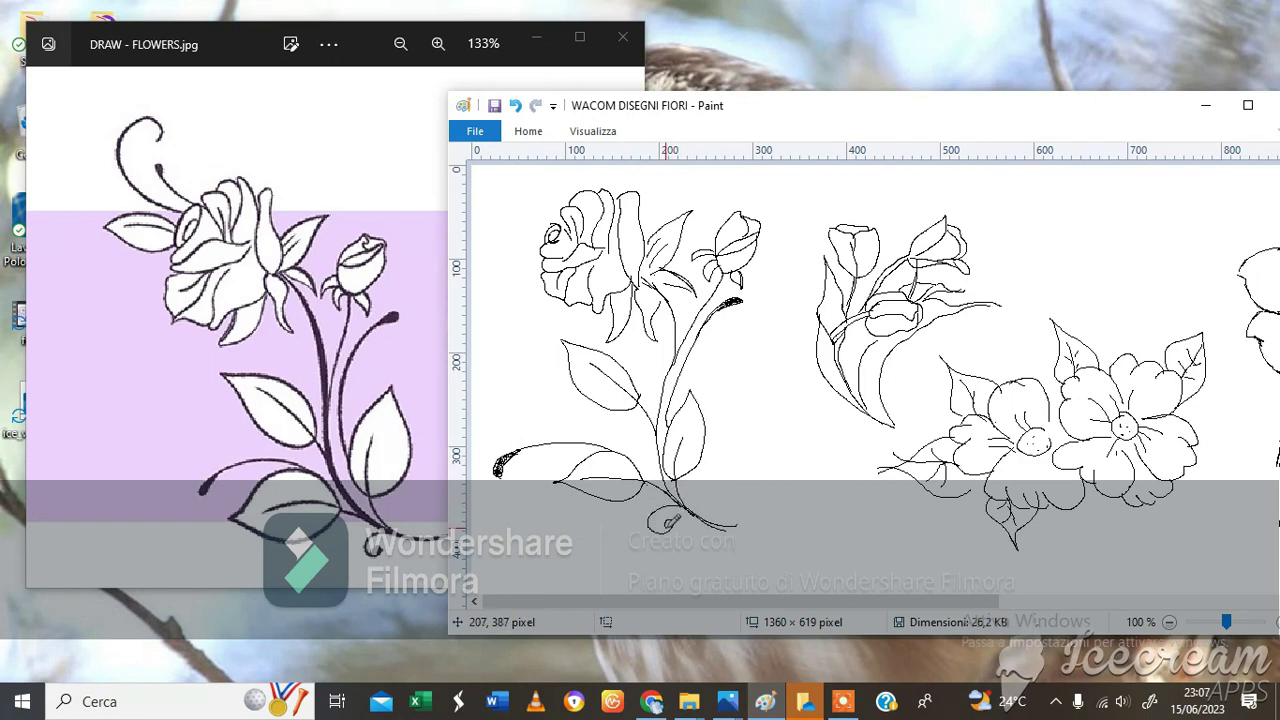
left_click(516, 108)
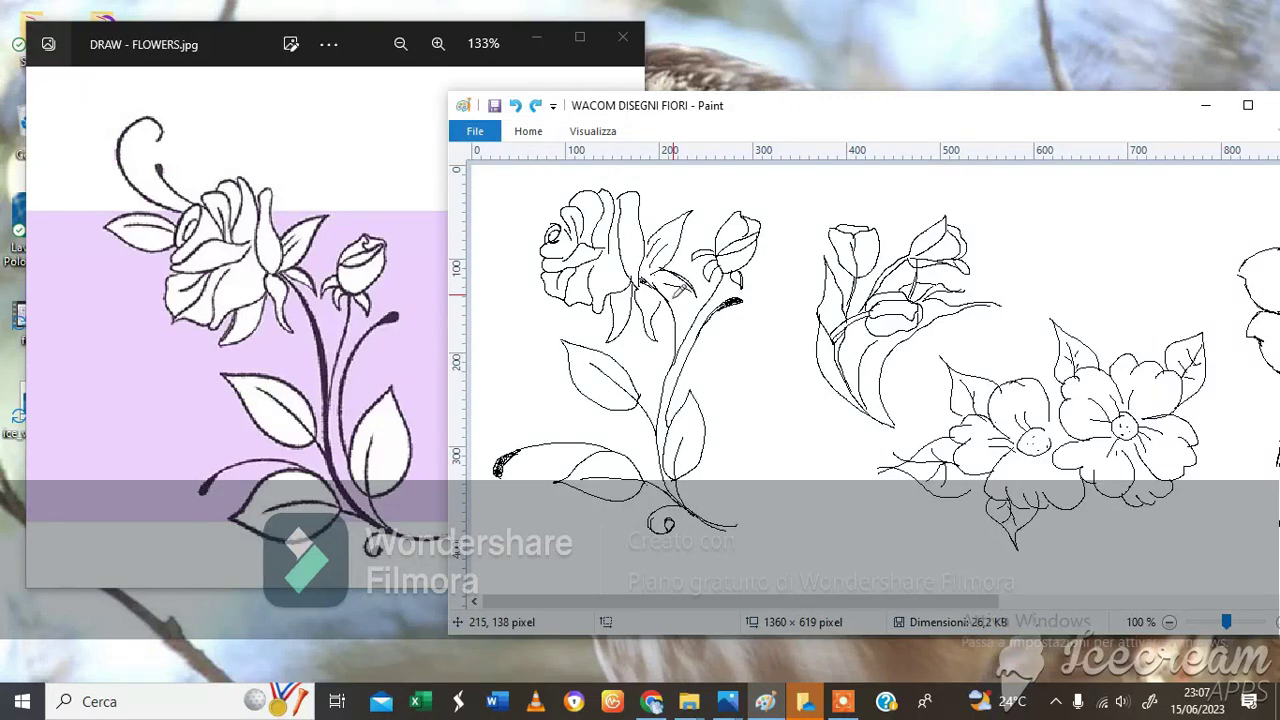
Step: Double the main stem's outline down its length and thicken its top section beside the sepals in black
mouse_move(659, 292)
left_mouse_down()
mouse_move(673, 366)
mouse_move(655, 375)
mouse_move(664, 417)
mouse_move(678, 412)
mouse_move(661, 390)
mouse_move(652, 442)
mouse_move(681, 492)
left_mouse_up()
key("ctrl+z")
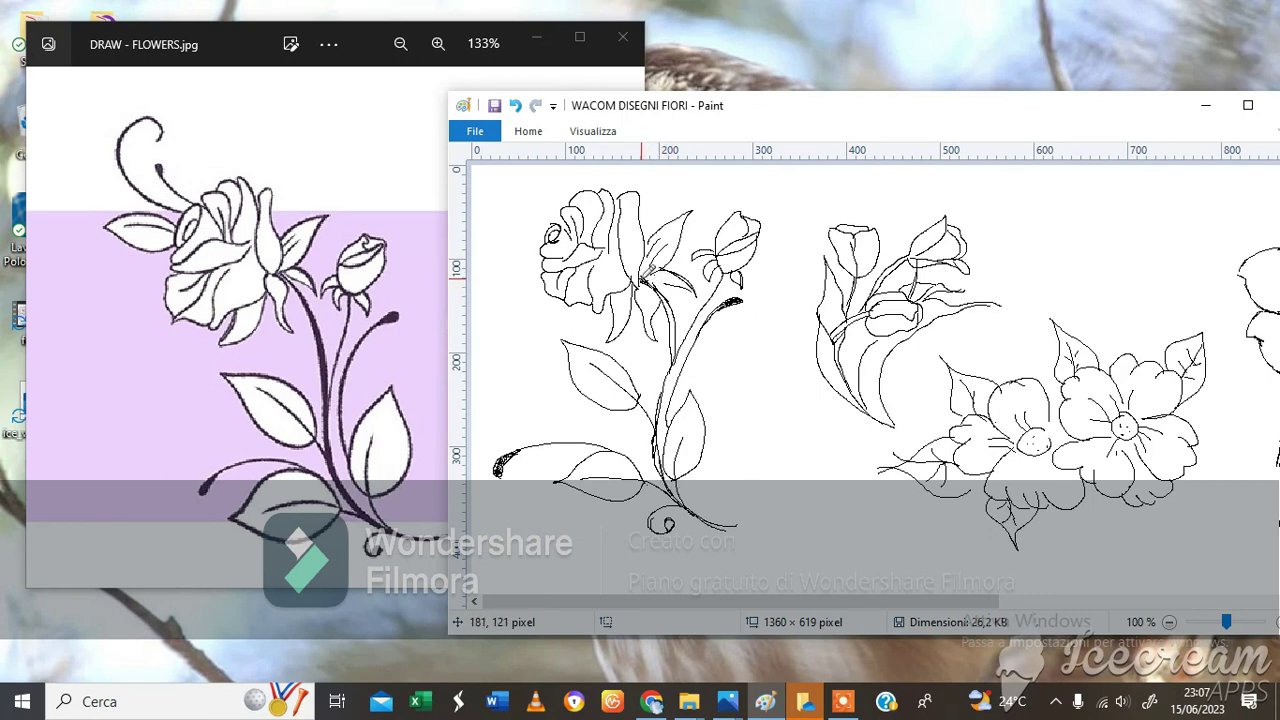
left_click_drag(642, 272, 671, 308)
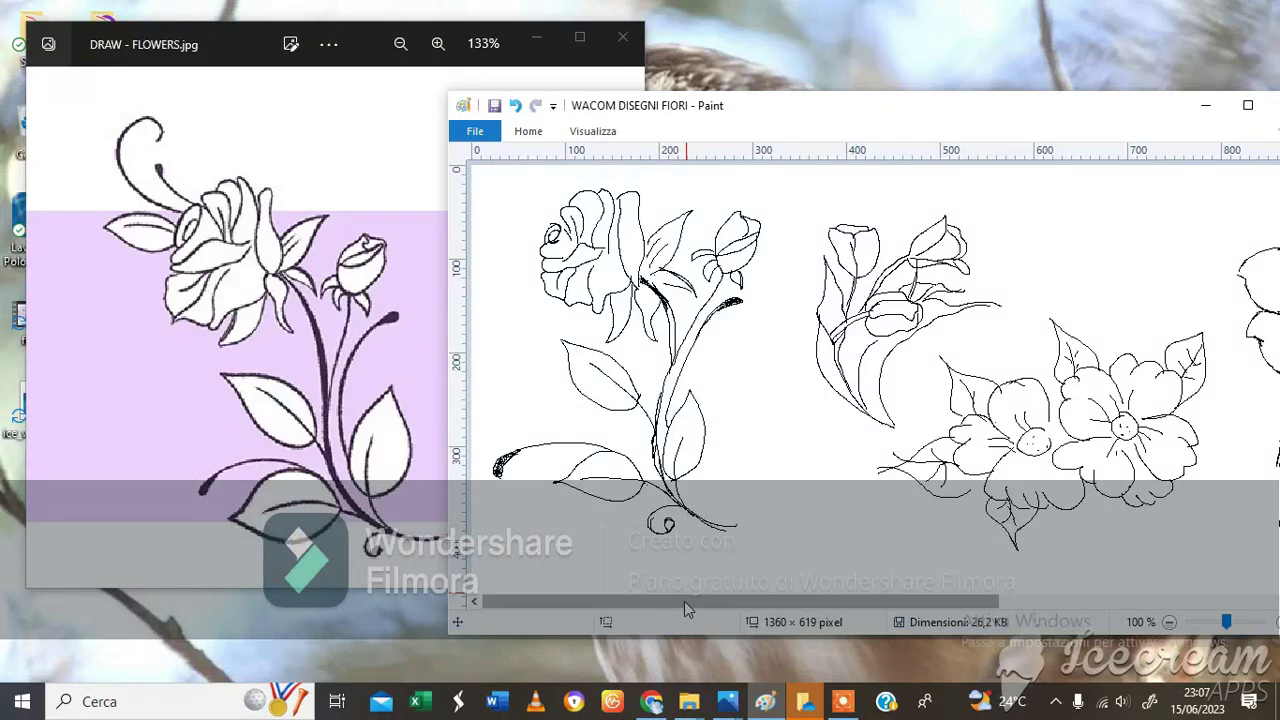
Step: Erase the old tulip bouquet between the rose and the two-flower cluster, with the reference image positioned on its tulips
left_click_drag(684, 601, 748, 601)
key("alt+Tab")
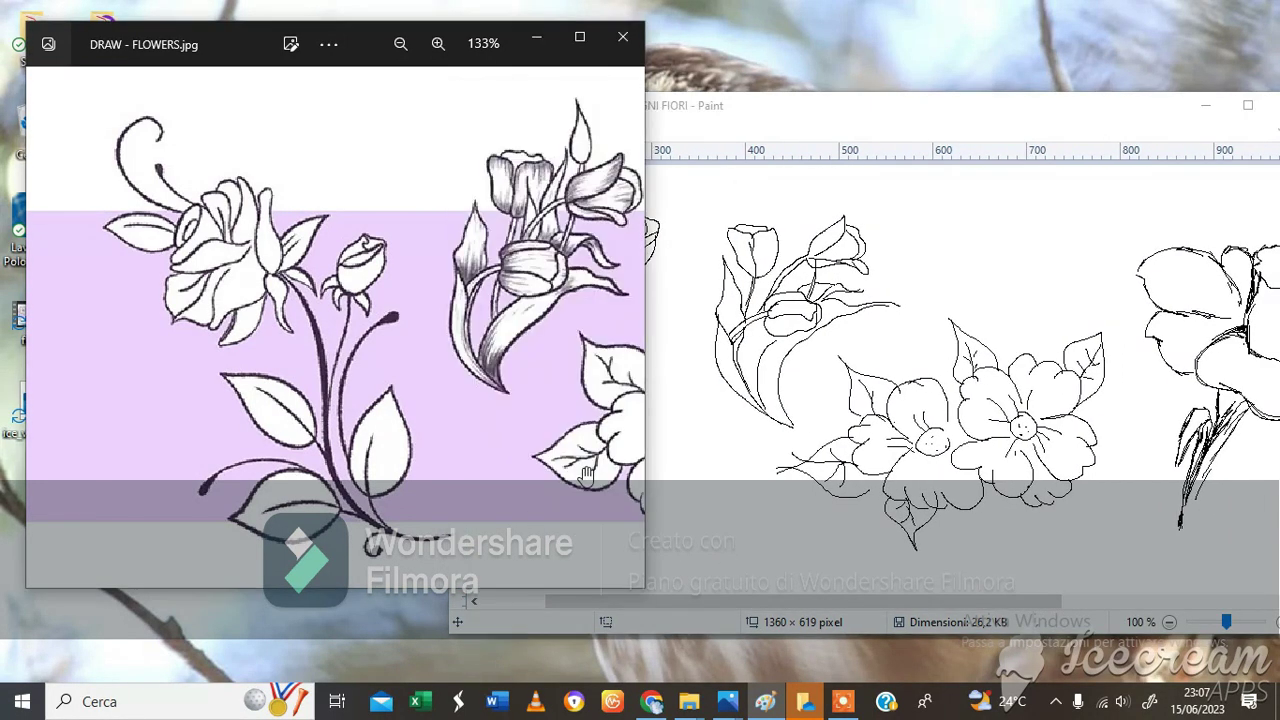
left_click_drag(587, 473, 385, 475)
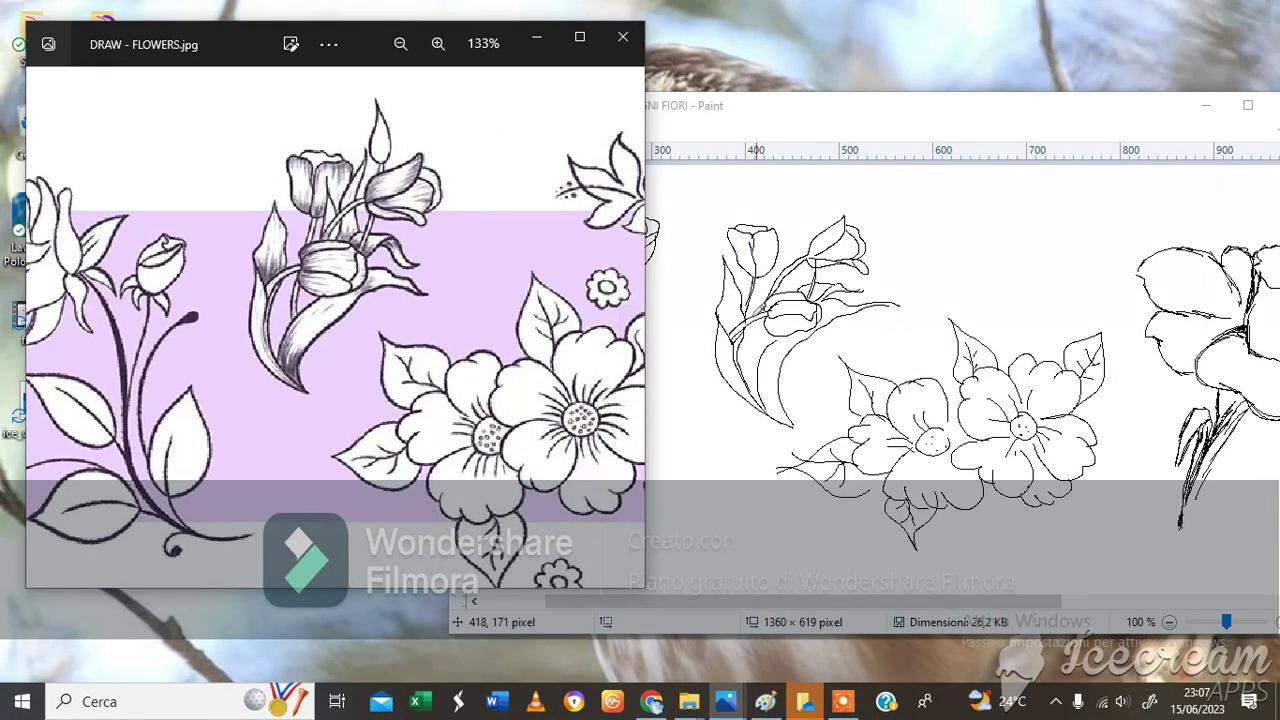
left_click(845, 222)
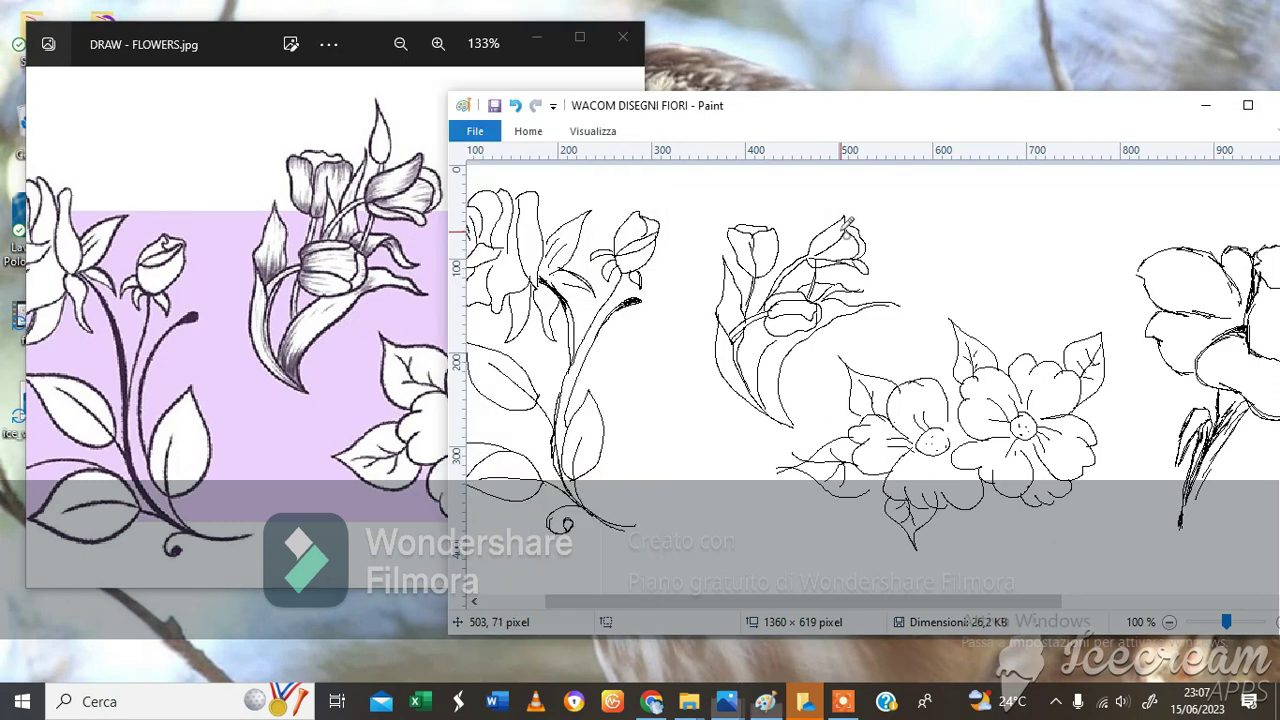
left_click(545, 131)
left_click(564, 189)
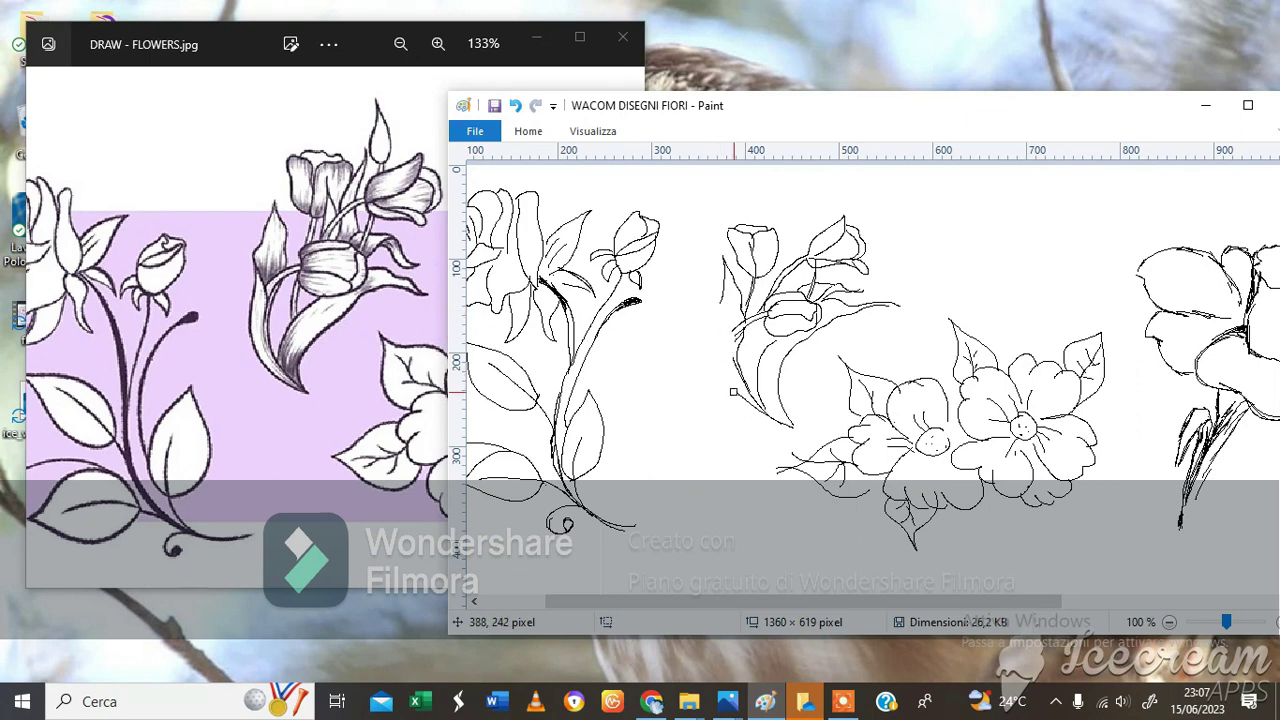
mouse_move(744, 384)
left_mouse_down()
mouse_move(737, 327)
mouse_move(734, 347)
mouse_move(764, 295)
mouse_move(766, 336)
left_mouse_up()
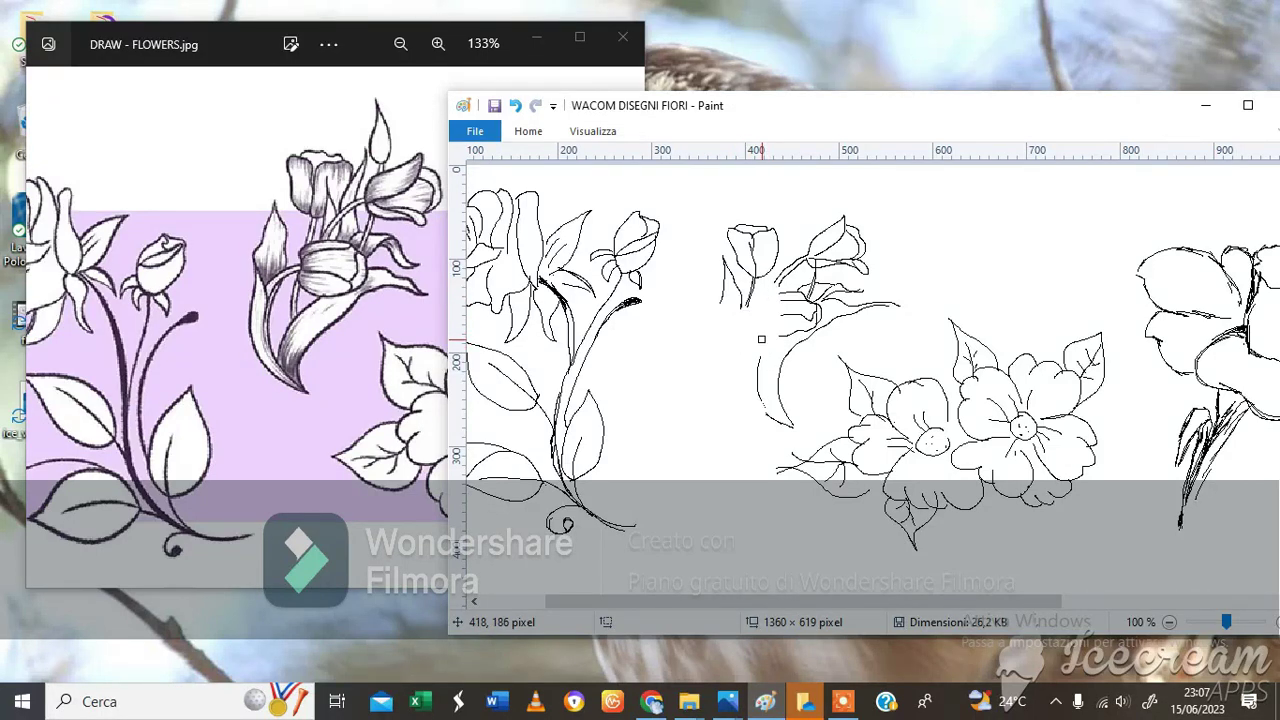
left_click_drag(776, 417, 781, 395)
mouse_move(807, 335)
left_mouse_down()
mouse_move(779, 366)
mouse_move(782, 333)
mouse_move(792, 343)
mouse_move(781, 324)
mouse_move(790, 255)
mouse_move(779, 265)
mouse_move(796, 258)
mouse_move(798, 336)
mouse_move(822, 232)
mouse_move(821, 246)
mouse_move(839, 229)
mouse_move(835, 269)
mouse_move(849, 214)
mouse_move(850, 288)
mouse_move(894, 303)
left_mouse_up()
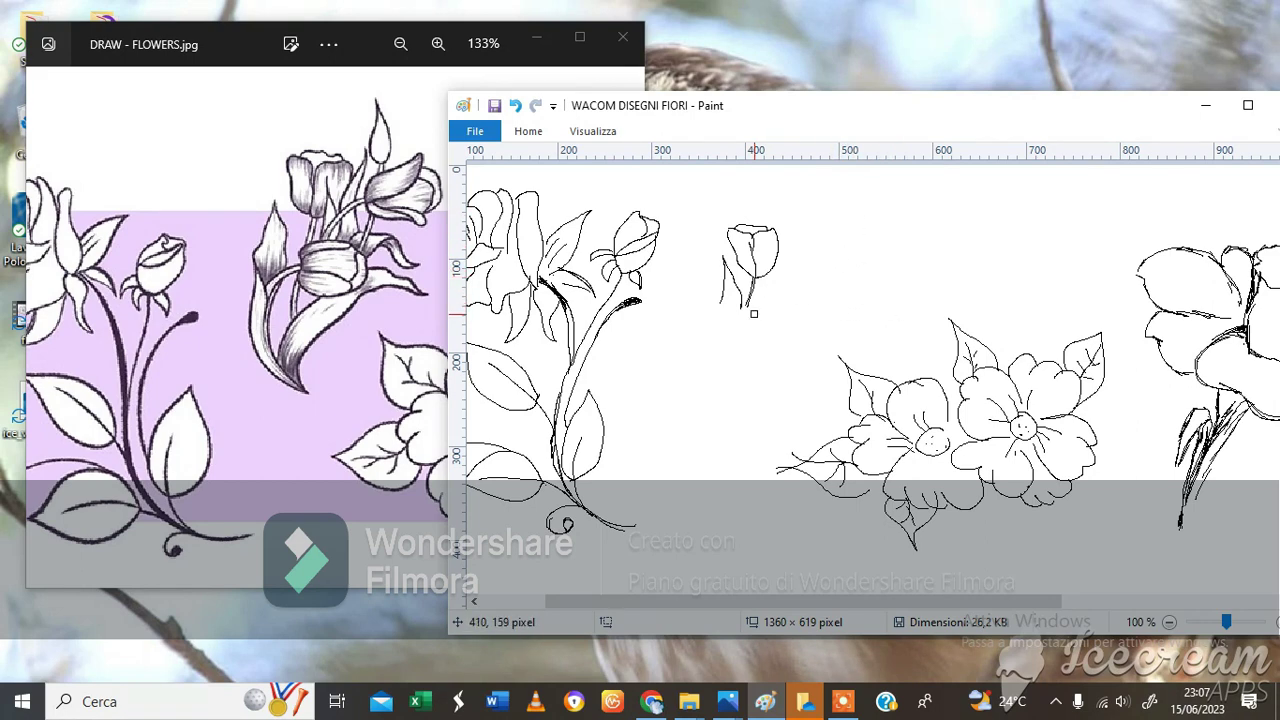
mouse_move(742, 310)
left_mouse_down()
mouse_move(720, 251)
mouse_move(718, 274)
mouse_move(761, 279)
mouse_move(748, 288)
mouse_move(726, 223)
mouse_move(777, 251)
left_mouse_up()
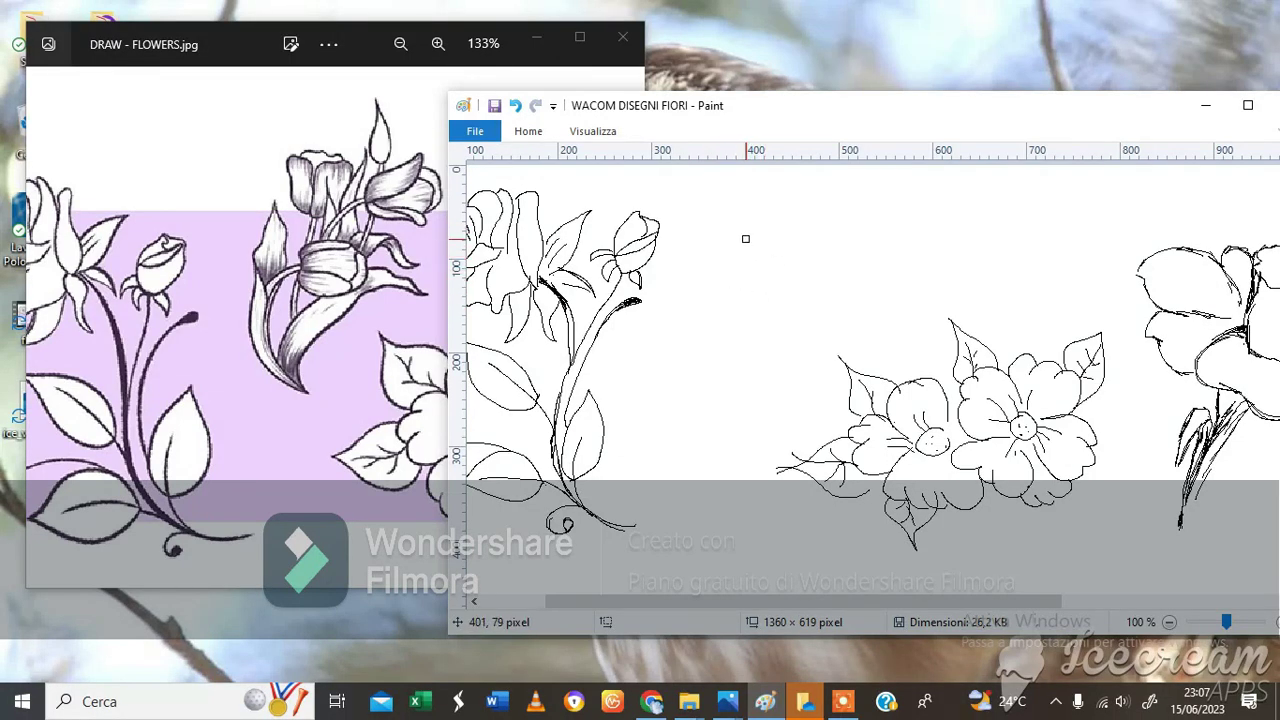
Step: At 200% zoom, pencil a pointed tulip leaf with a long base curving down to the right, in the cleared space beside the rose
left_click(445, 323)
scroll(452, 322, "right", 3)
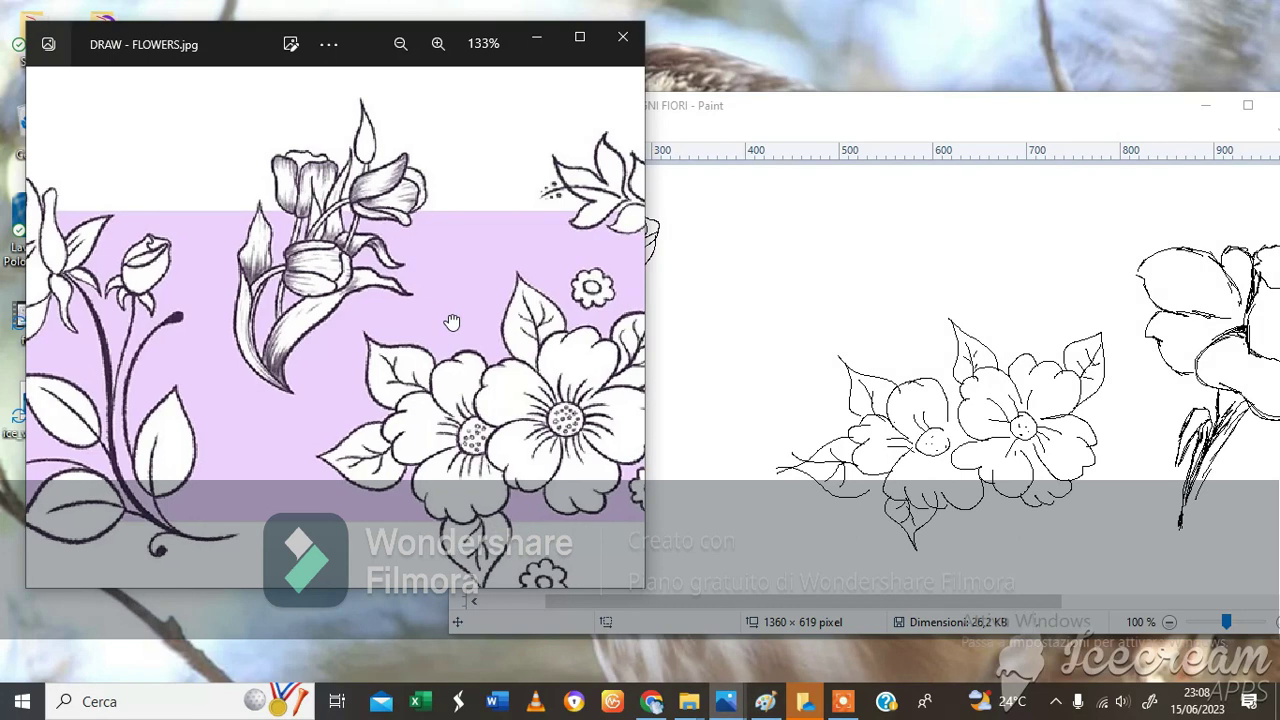
left_click(737, 494)
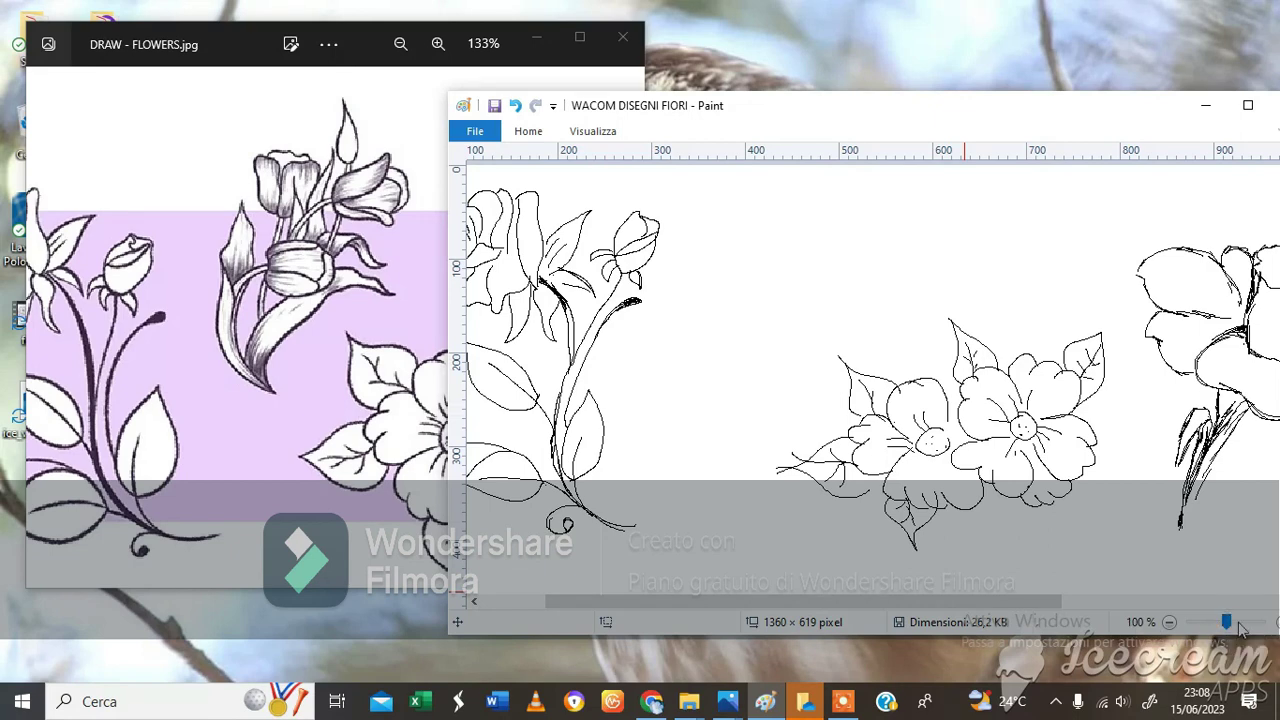
left_click(1276, 622)
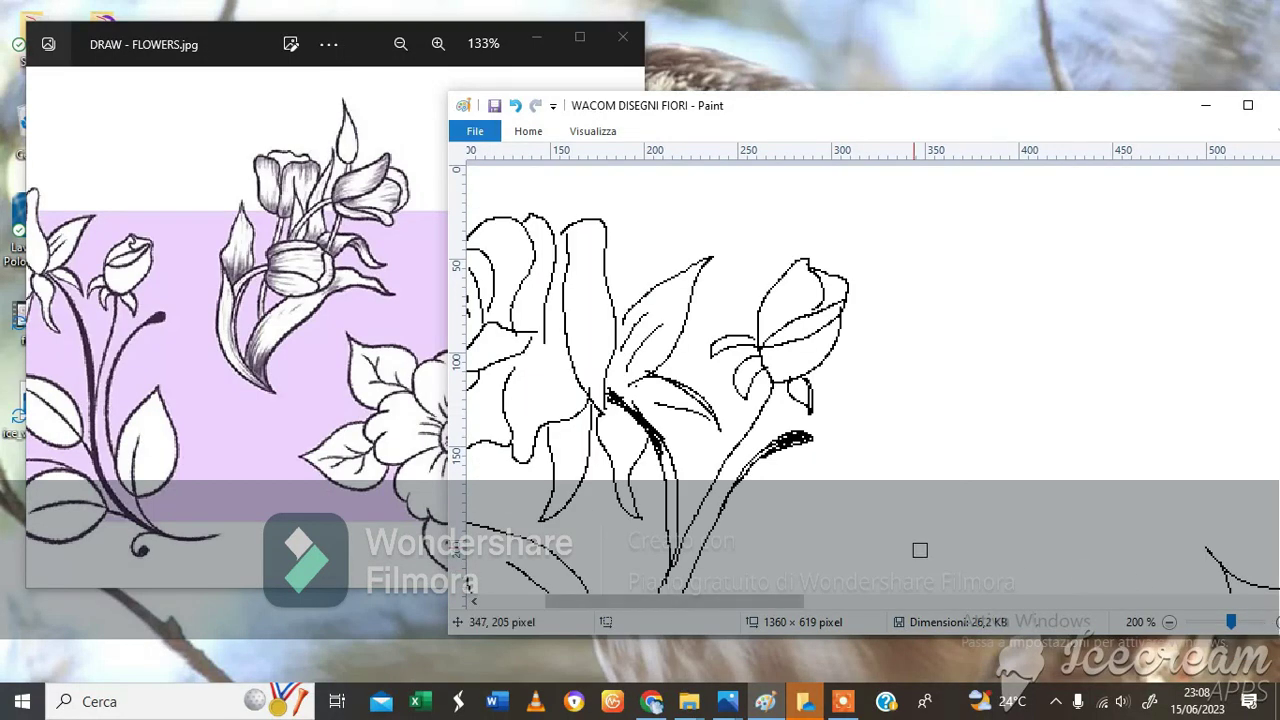
mouse_move(742, 596)
left_mouse_down()
mouse_move(855, 610)
mouse_move(837, 615)
left_mouse_up()
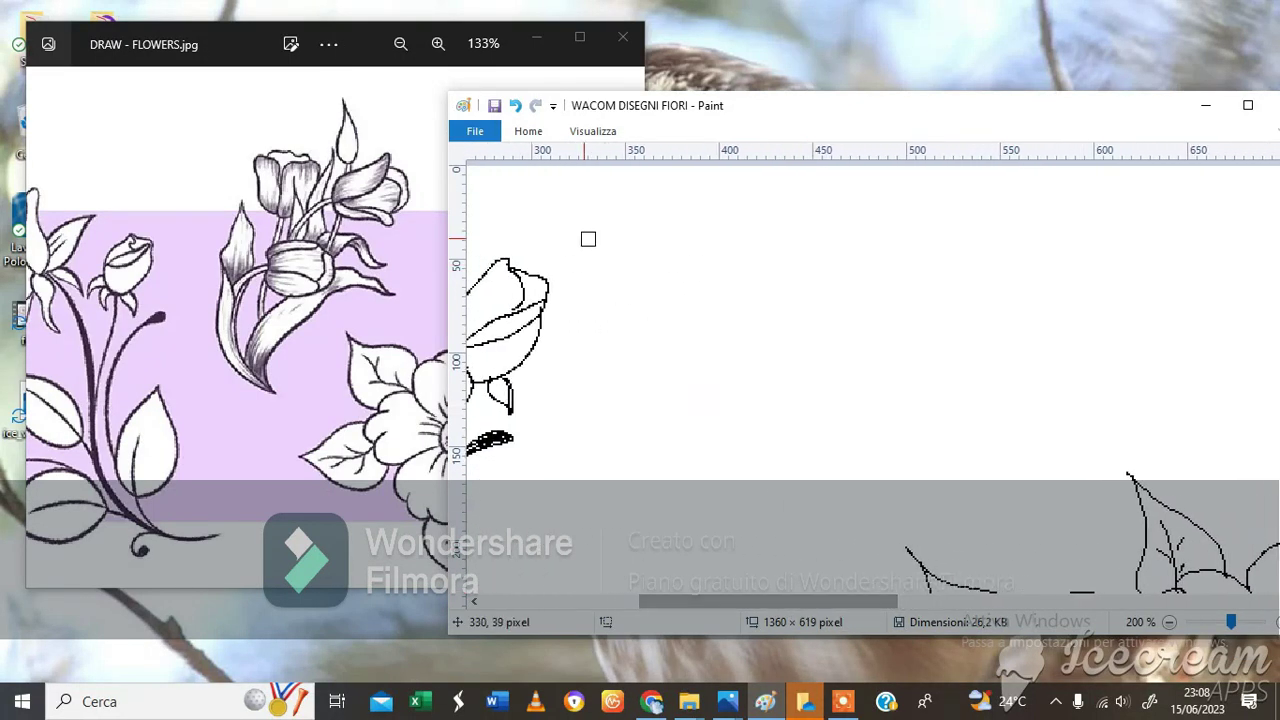
left_click(540, 131)
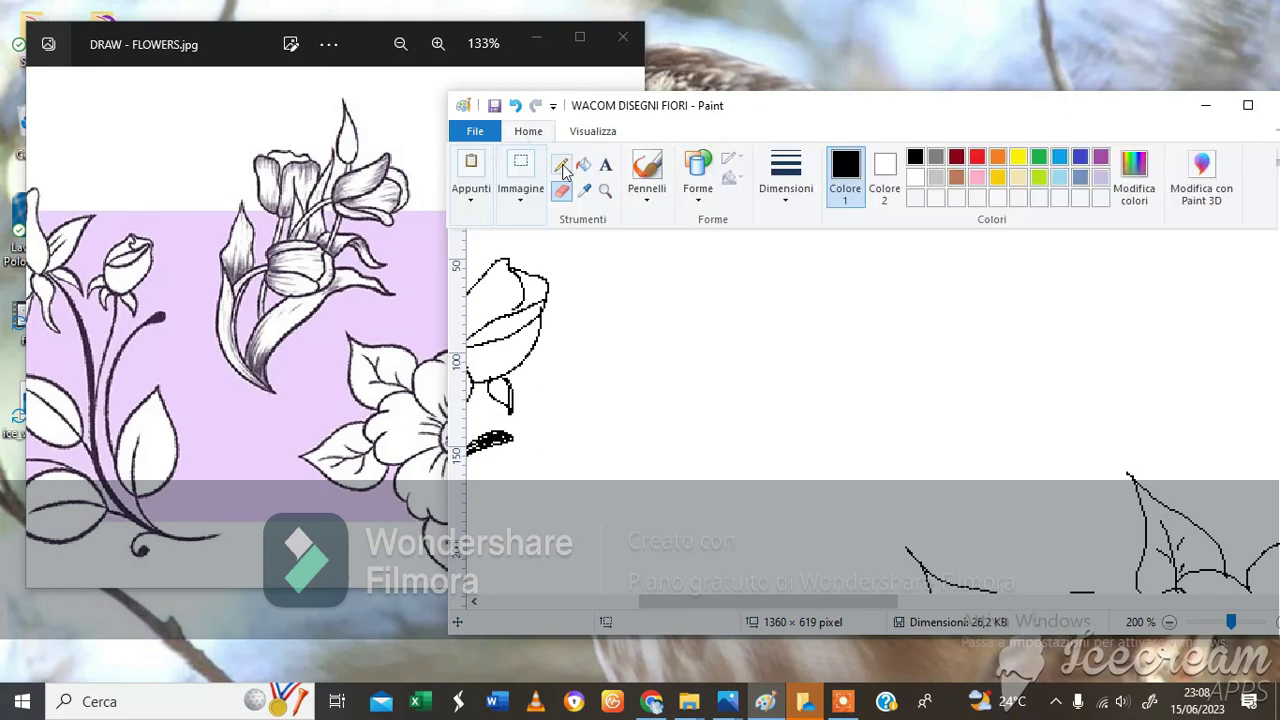
left_click(562, 161)
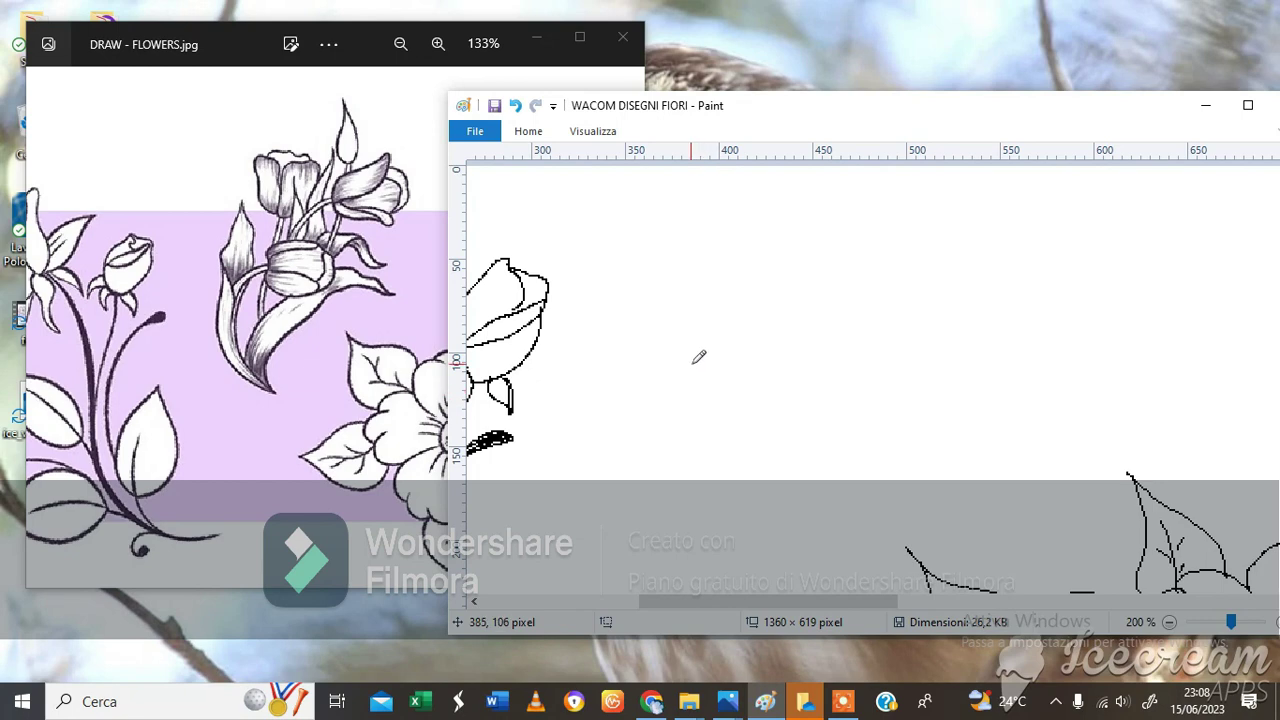
mouse_move(697, 357)
left_mouse_down()
mouse_move(735, 389)
mouse_move(733, 453)
left_mouse_up()
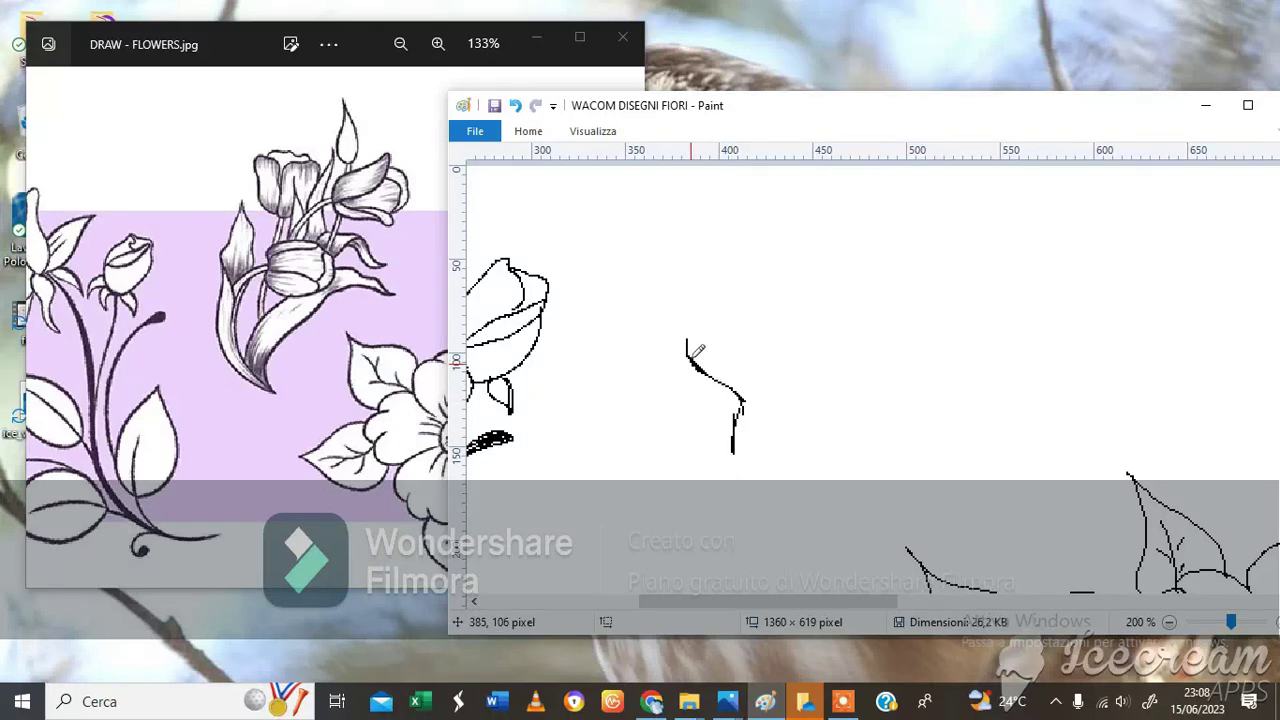
mouse_move(693, 358)
left_mouse_down()
mouse_move(713, 471)
mouse_move(750, 522)
mouse_move(721, 467)
mouse_move(733, 503)
mouse_move(845, 561)
left_mouse_up()
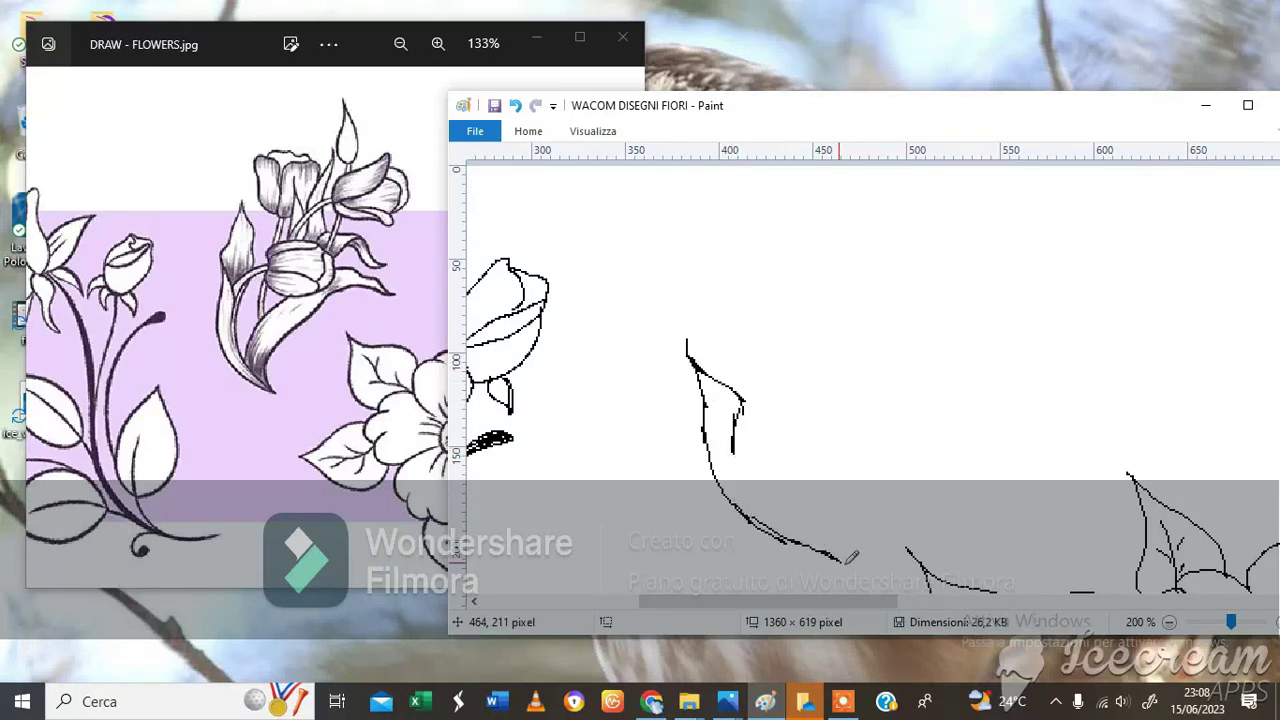
mouse_move(732, 428)
left_mouse_down()
mouse_move(734, 445)
mouse_move(751, 423)
left_mouse_up()
mouse_move(688, 343)
left_mouse_down()
mouse_move(707, 252)
mouse_move(751, 346)
mouse_move(743, 400)
mouse_move(725, 401)
mouse_move(776, 349)
left_mouse_up()
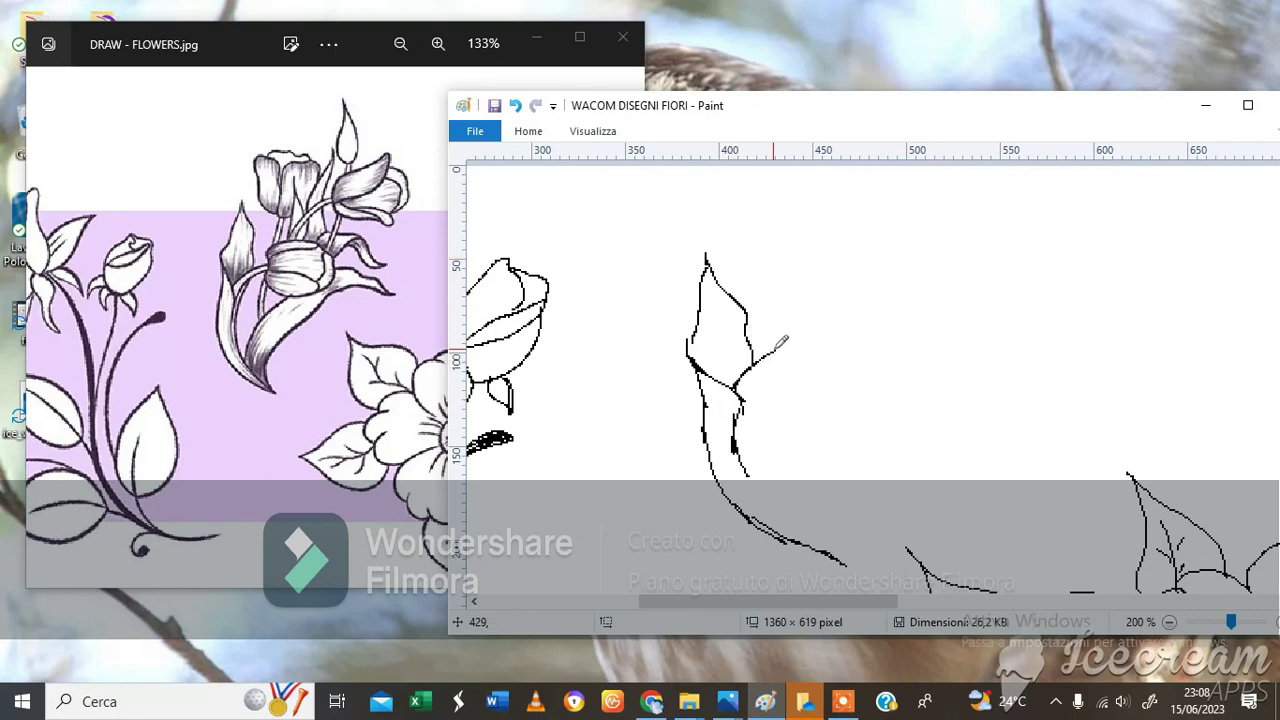
Step: Draw a sideways tulip on a curved stem and an upright tulip above it, with stems running down into the long leaf
mouse_move(745, 398)
left_mouse_down()
mouse_move(791, 348)
mouse_move(755, 362)
mouse_move(790, 345)
mouse_move(755, 360)
mouse_move(805, 346)
mouse_move(785, 348)
mouse_move(809, 316)
mouse_move(795, 325)
mouse_move(856, 308)
mouse_move(859, 359)
mouse_move(793, 367)
mouse_move(859, 373)
mouse_move(863, 361)
mouse_move(822, 343)
mouse_move(776, 355)
mouse_move(880, 332)
mouse_move(850, 335)
left_mouse_up()
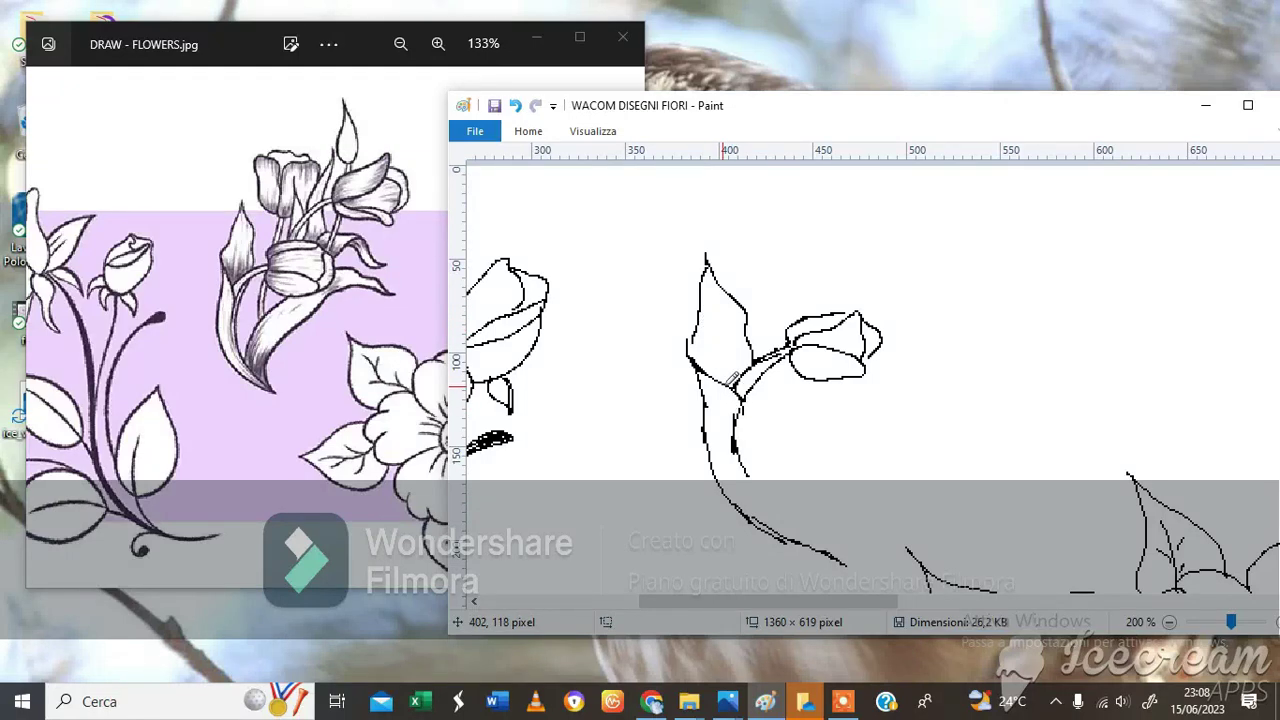
mouse_move(749, 390)
left_mouse_down()
mouse_move(759, 472)
mouse_move(811, 540)
mouse_move(820, 442)
mouse_move(846, 433)
left_mouse_up()
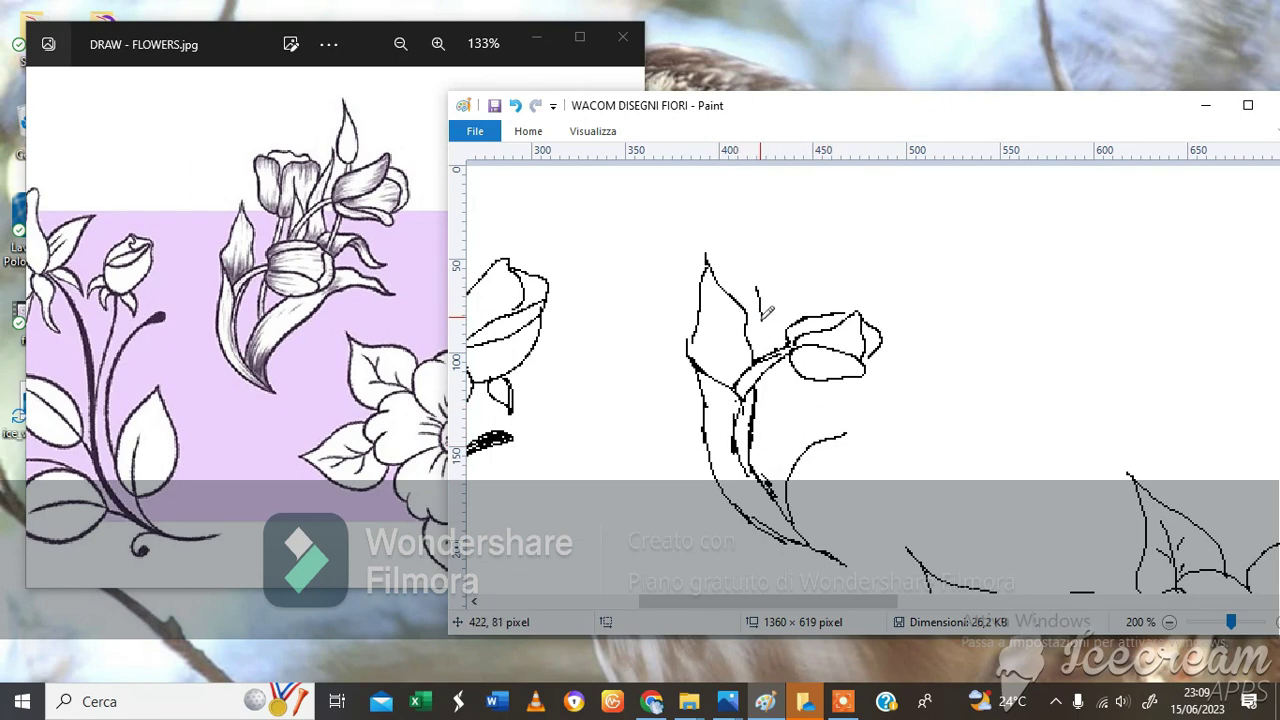
left_click_drag(762, 318, 758, 355)
left_click_drag(763, 290, 757, 428)
mouse_move(763, 292)
left_mouse_down()
mouse_move(727, 206)
mouse_move(737, 202)
mouse_move(762, 266)
mouse_move(758, 220)
mouse_move(802, 219)
mouse_move(770, 277)
left_mouse_up()
mouse_move(744, 206)
left_mouse_down()
mouse_move(758, 196)
mouse_move(788, 208)
mouse_move(808, 256)
left_mouse_up()
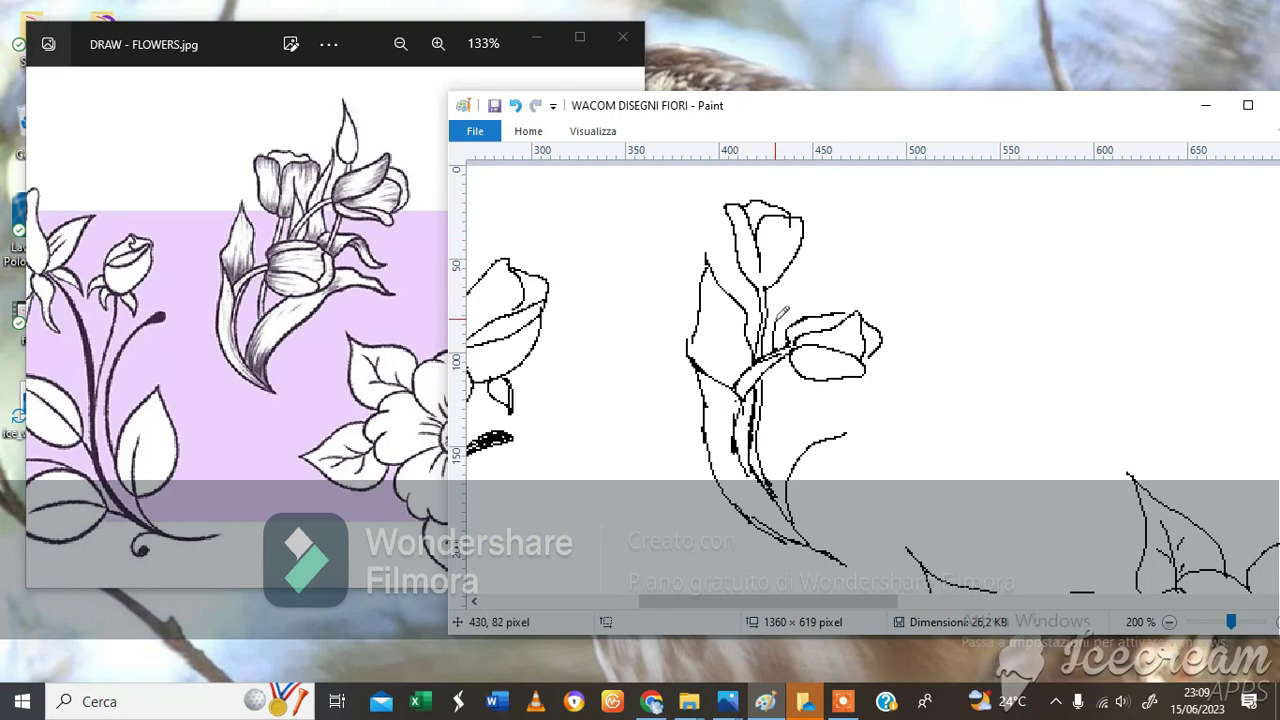
left_click_drag(786, 306, 794, 276)
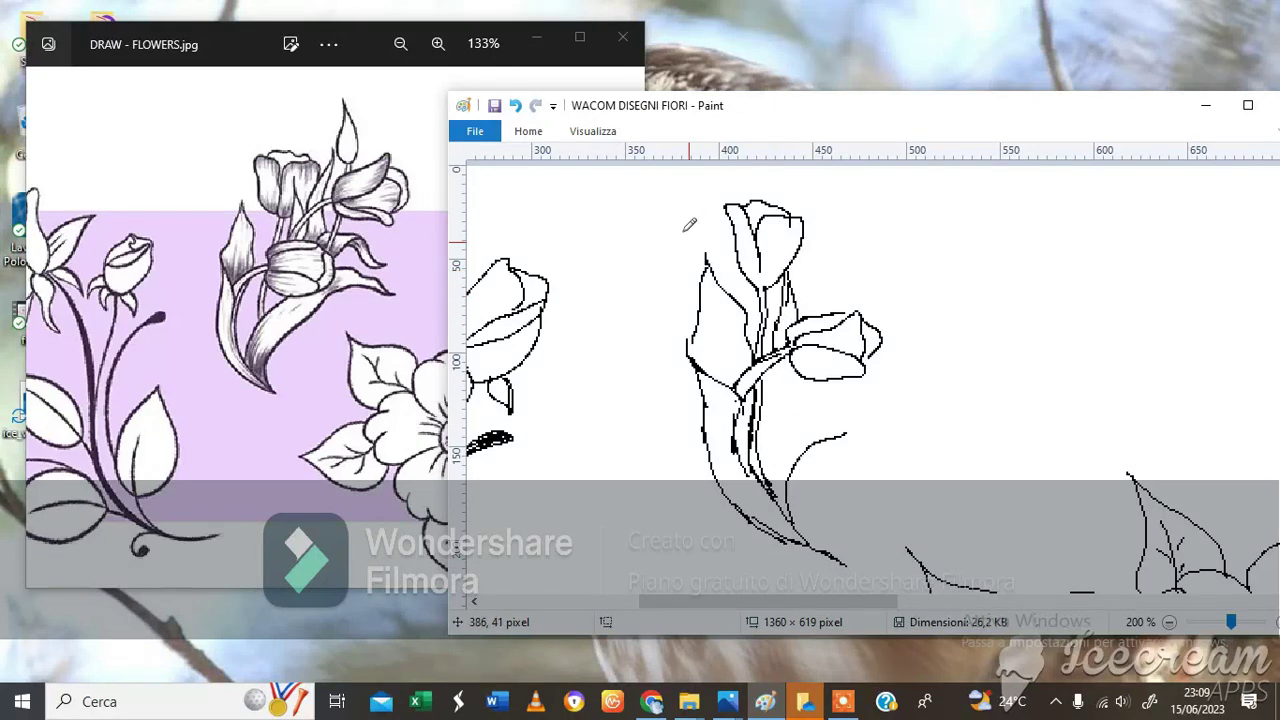
Step: Return to 100% zoom and erase the newly drawn tulips with their stems and leaves
left_click(1169, 622)
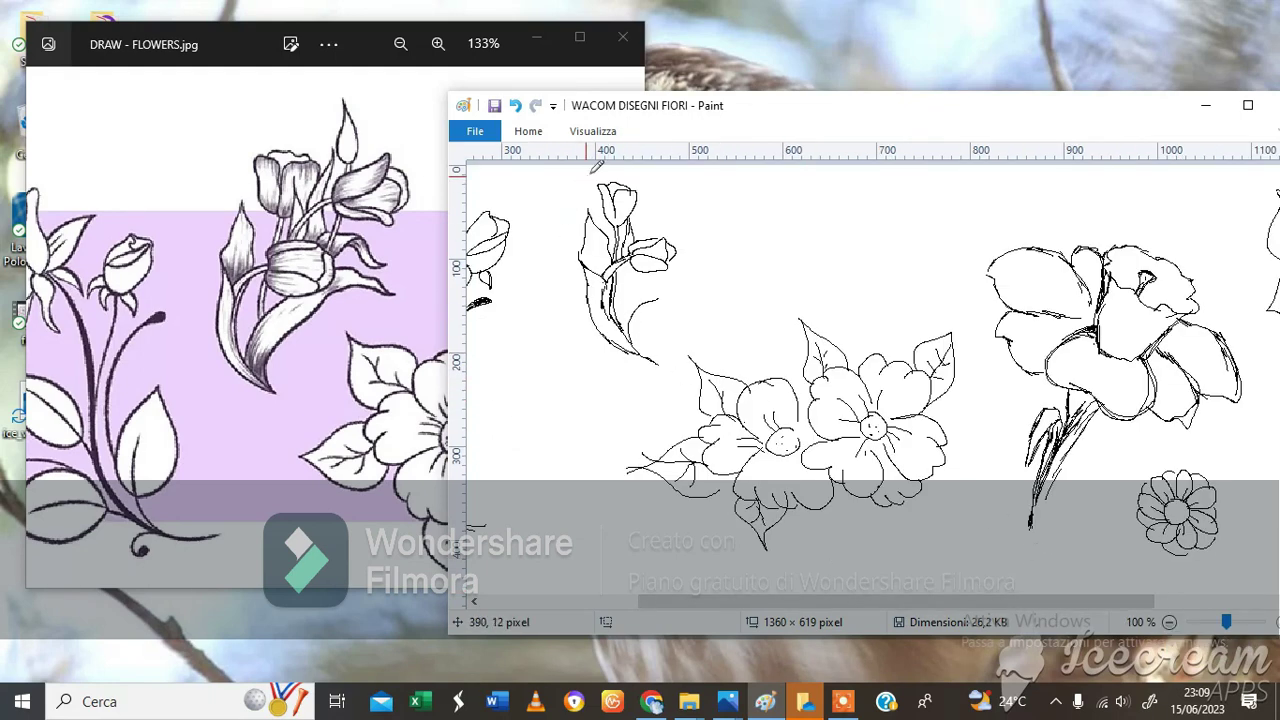
left_click(529, 131)
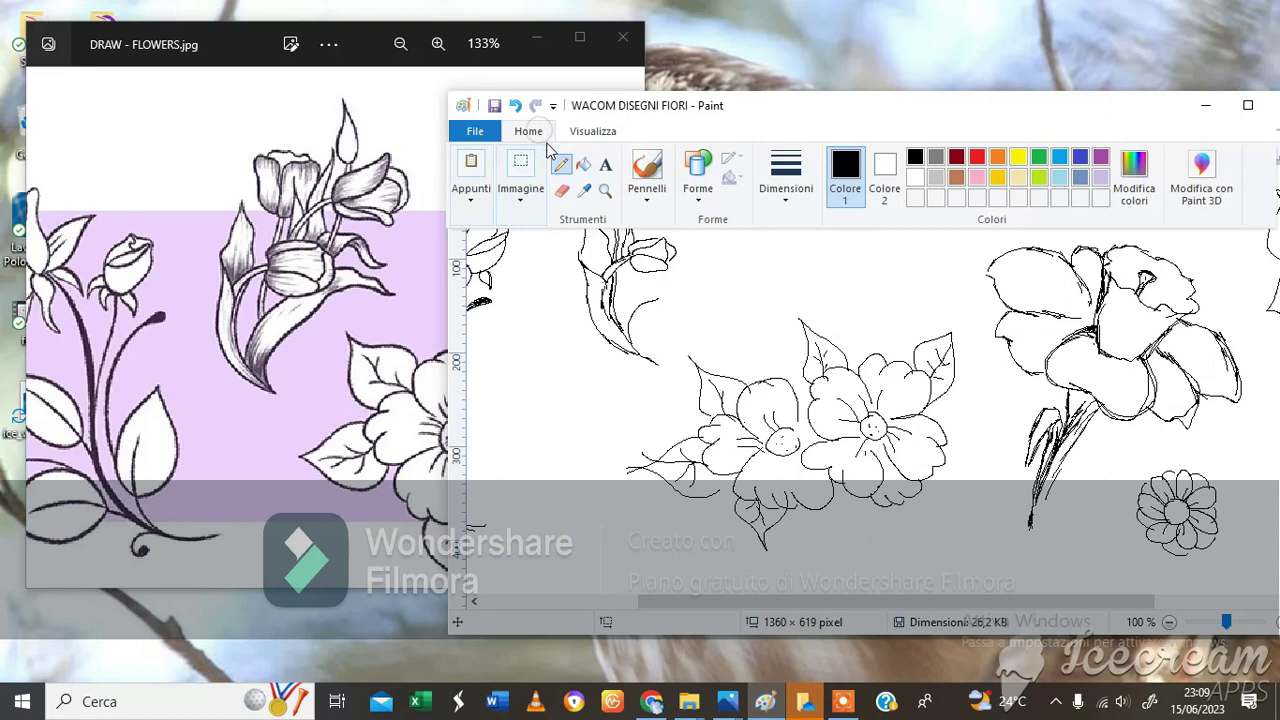
left_click(557, 191)
left_click_drag(598, 269, 584, 260)
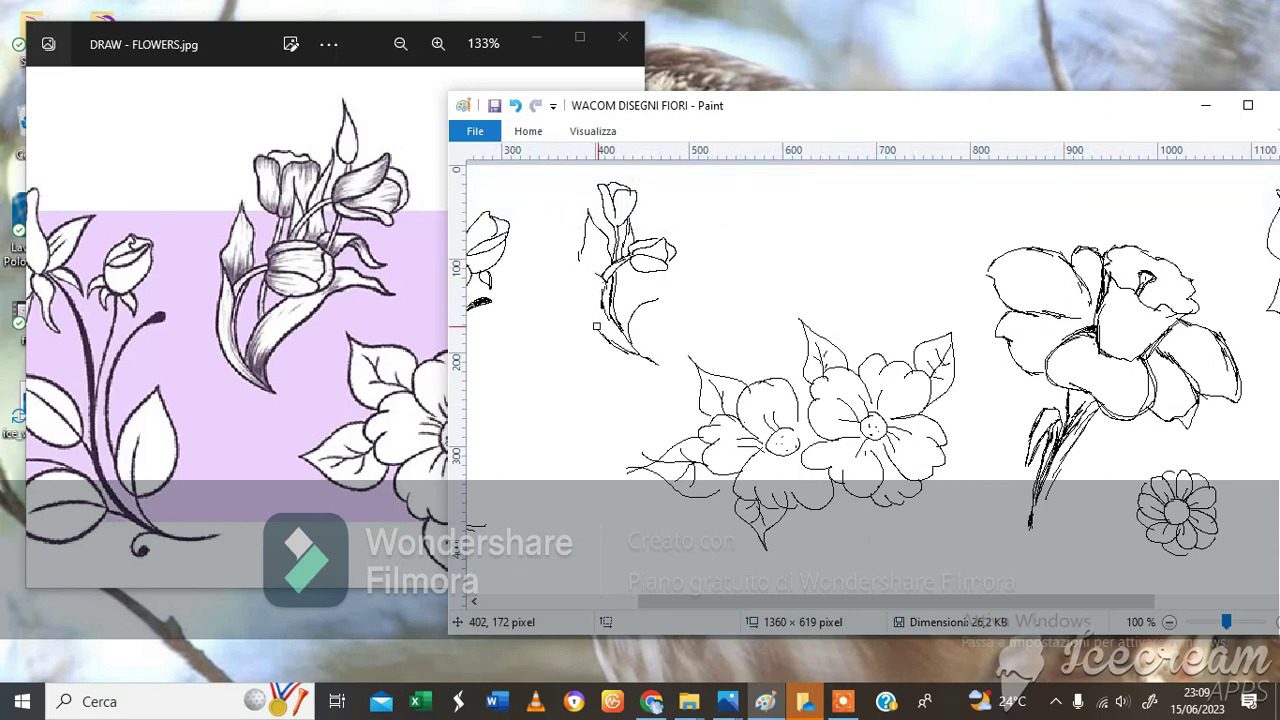
mouse_move(618, 356)
left_mouse_down()
mouse_move(597, 297)
mouse_move(612, 311)
mouse_move(613, 272)
mouse_move(634, 302)
left_mouse_up()
mouse_move(614, 256)
left_mouse_down()
mouse_move(585, 221)
mouse_move(583, 276)
mouse_move(588, 219)
mouse_move(608, 229)
mouse_move(602, 190)
mouse_move(629, 277)
mouse_move(646, 247)
left_mouse_up()
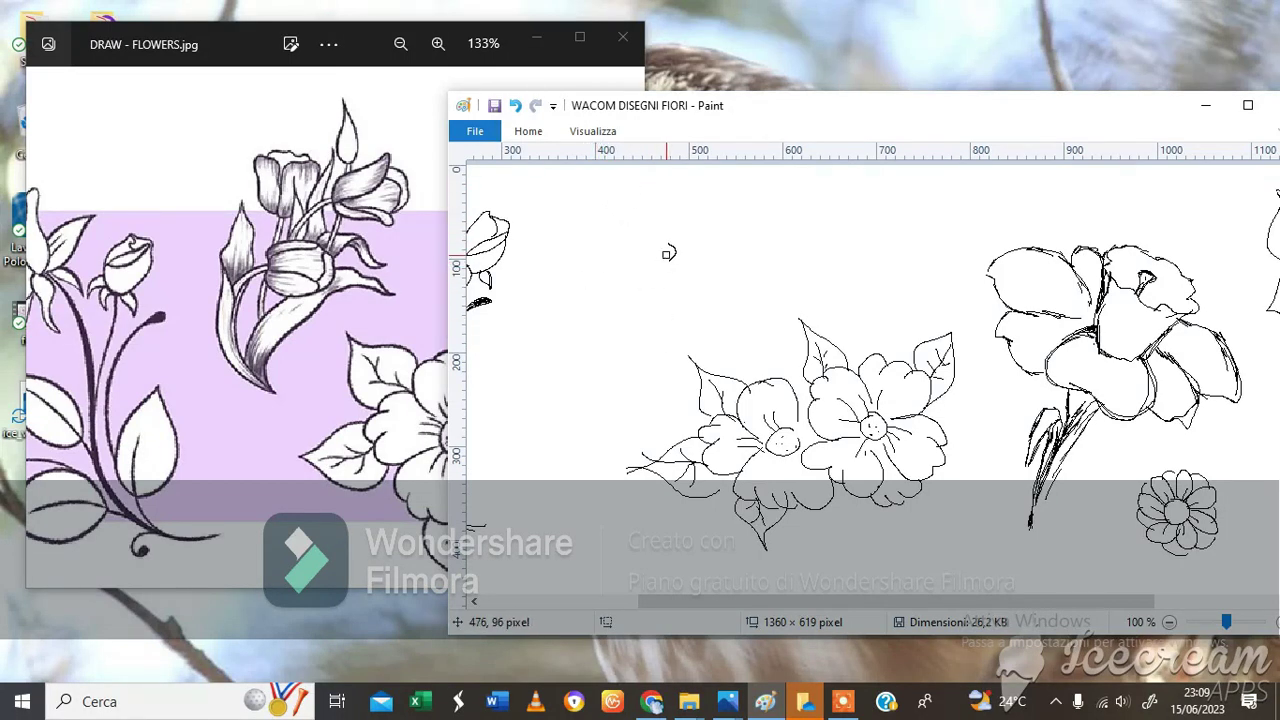
Step: Bring the reference's two-flower cluster into view and erase the left flower of the drawn cluster along with its leaves
left_click_drag(710, 601, 772, 602)
left_click(632, 527)
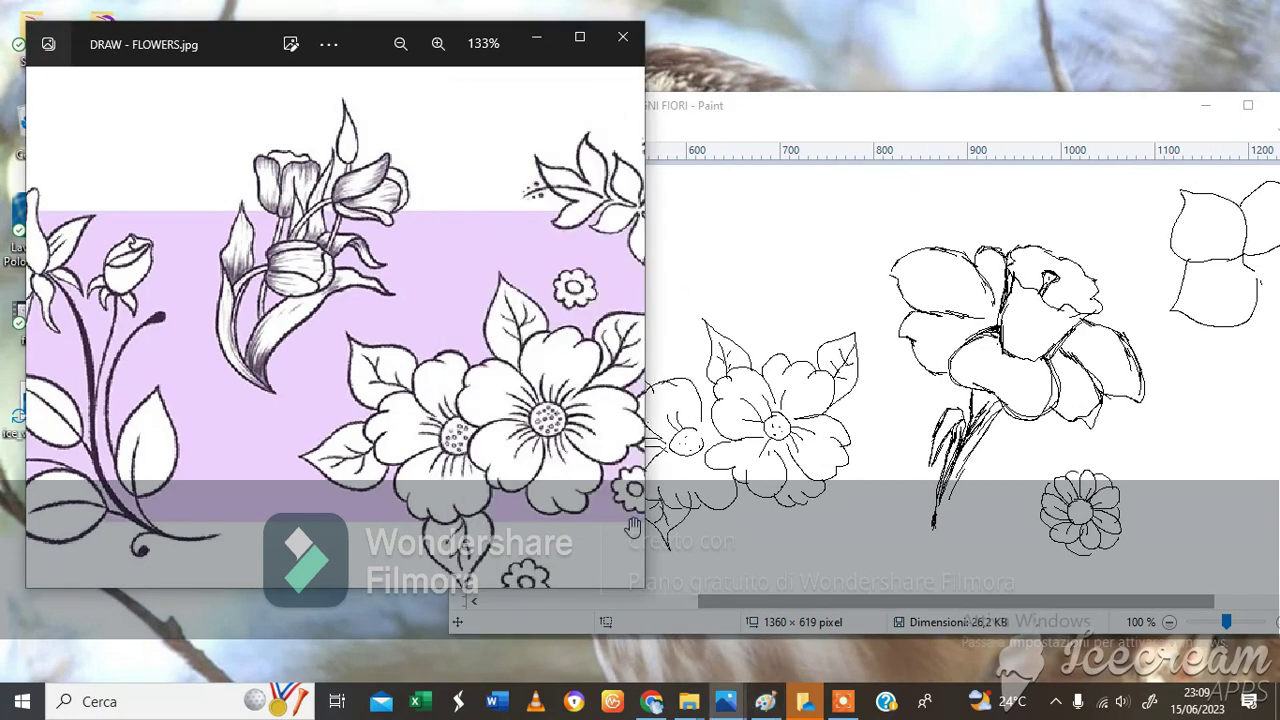
scroll(632, 527, "right", 5)
scroll(632, 527, "down", 2)
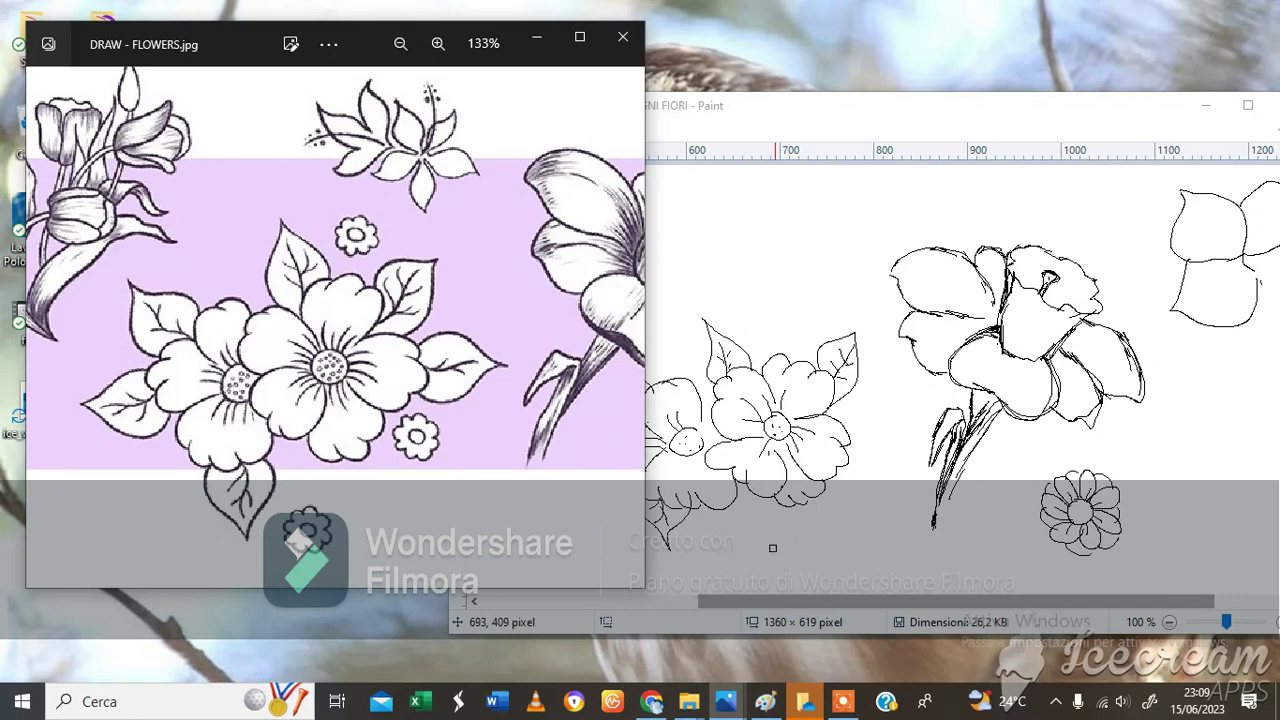
left_click(694, 526)
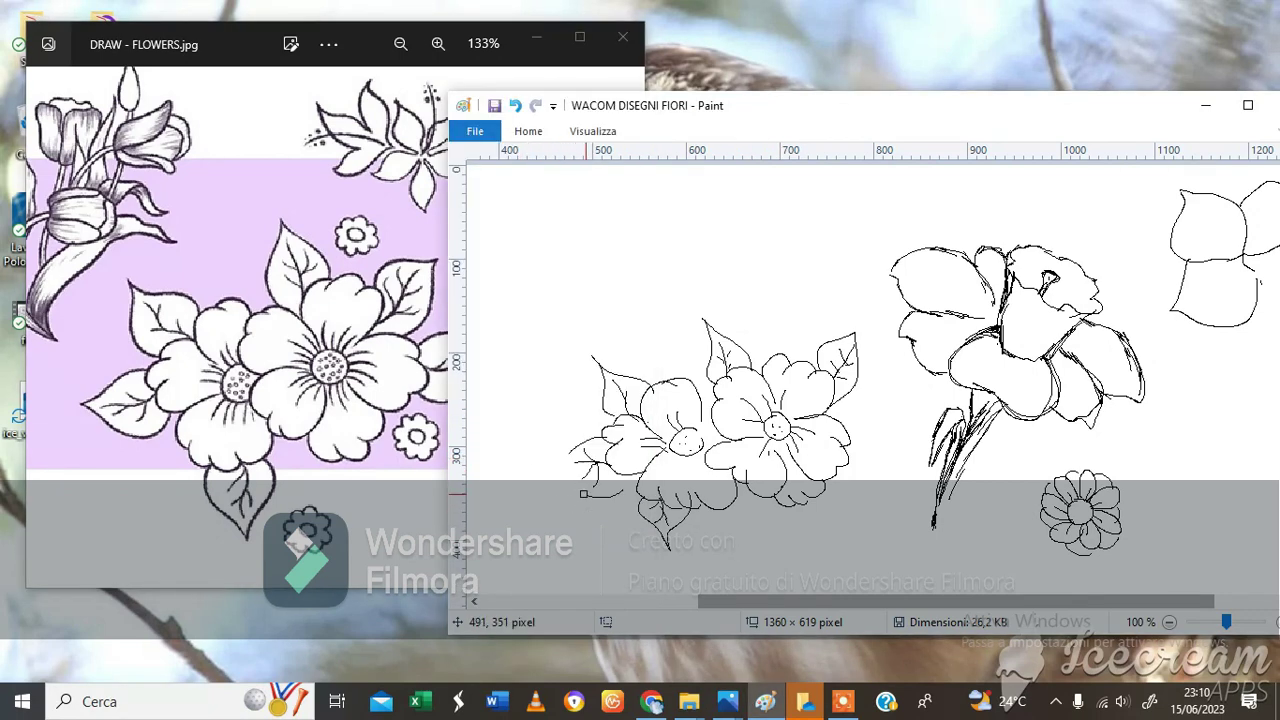
mouse_move(583, 493)
left_mouse_down()
mouse_move(593, 428)
mouse_move(600, 415)
mouse_move(610, 437)
mouse_move(626, 409)
left_mouse_up()
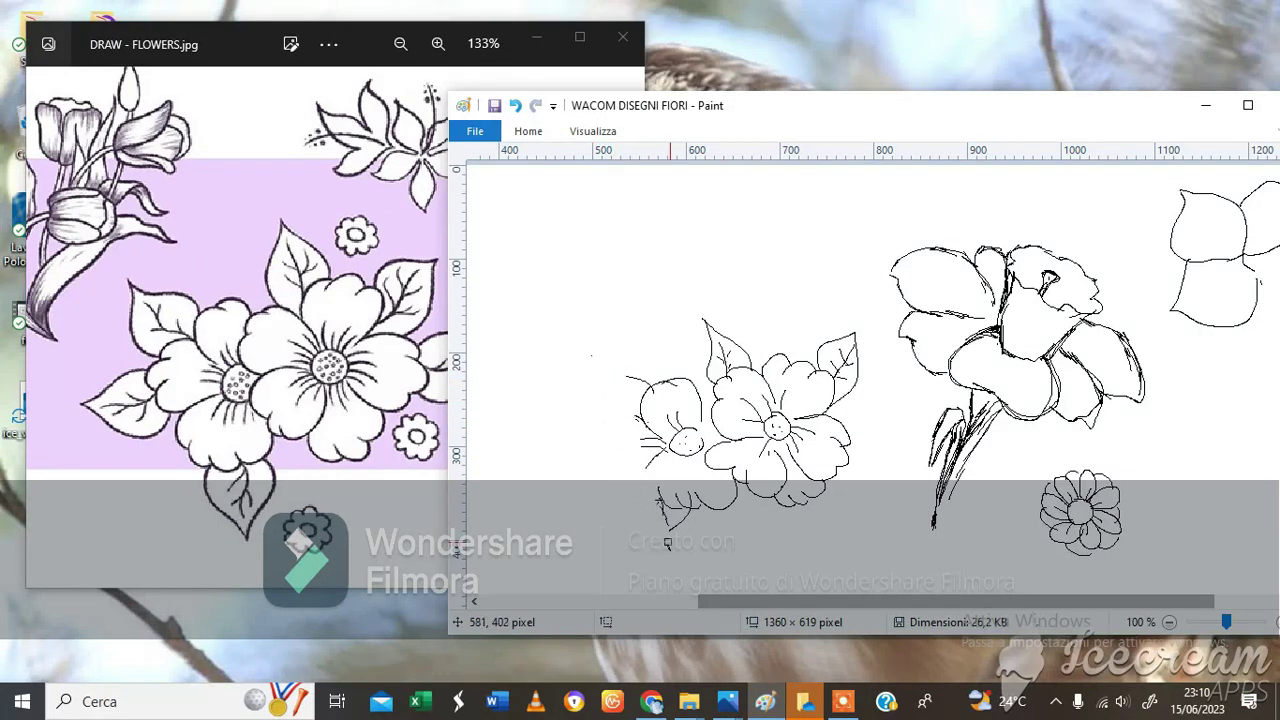
mouse_move(667, 543)
left_mouse_down()
mouse_move(679, 545)
mouse_move(658, 441)
mouse_move(705, 508)
left_mouse_up()
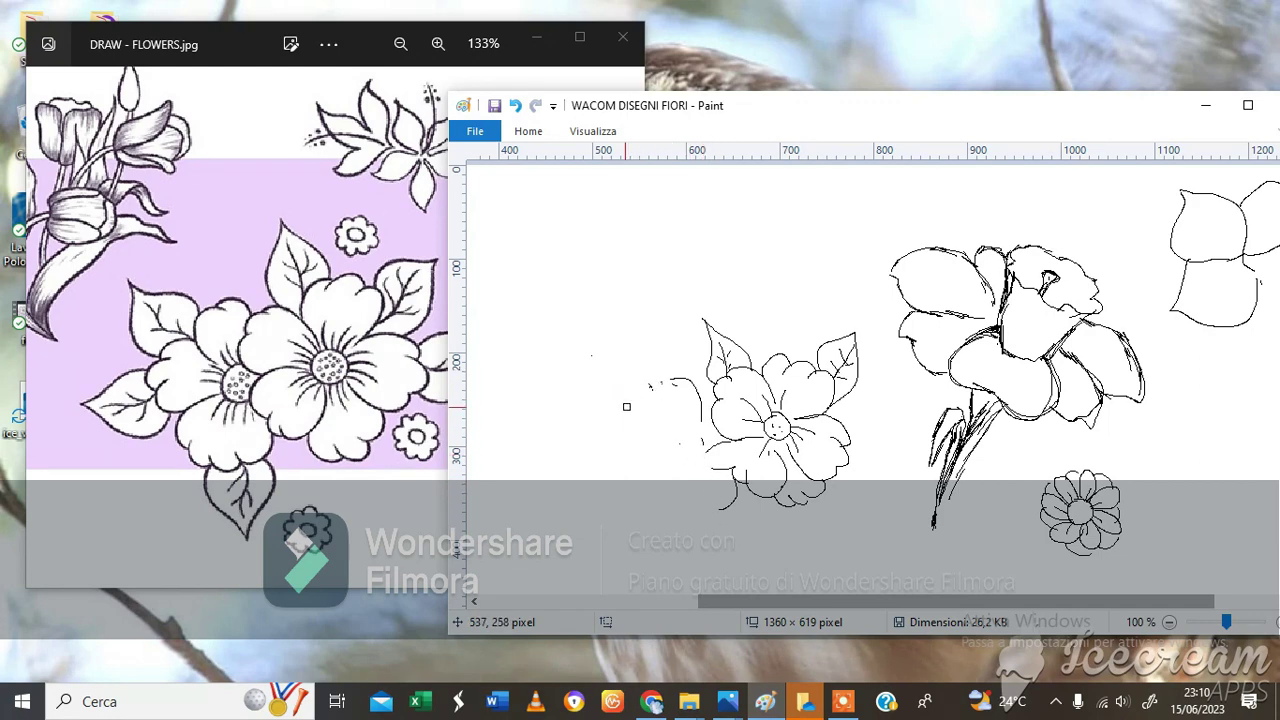
left_click_drag(671, 413, 684, 369)
Step: Erase the right flower of the cluster together with its two upper leaves
mouse_move(706, 458)
left_mouse_down()
mouse_move(737, 521)
mouse_move(726, 510)
left_mouse_up()
mouse_move(714, 383)
left_mouse_down()
mouse_move(707, 324)
mouse_move(733, 382)
mouse_move(740, 350)
mouse_move(751, 365)
mouse_move(782, 466)
mouse_move(769, 417)
mouse_move(763, 459)
mouse_move(735, 448)
left_mouse_up()
left_click_drag(770, 491, 768, 506)
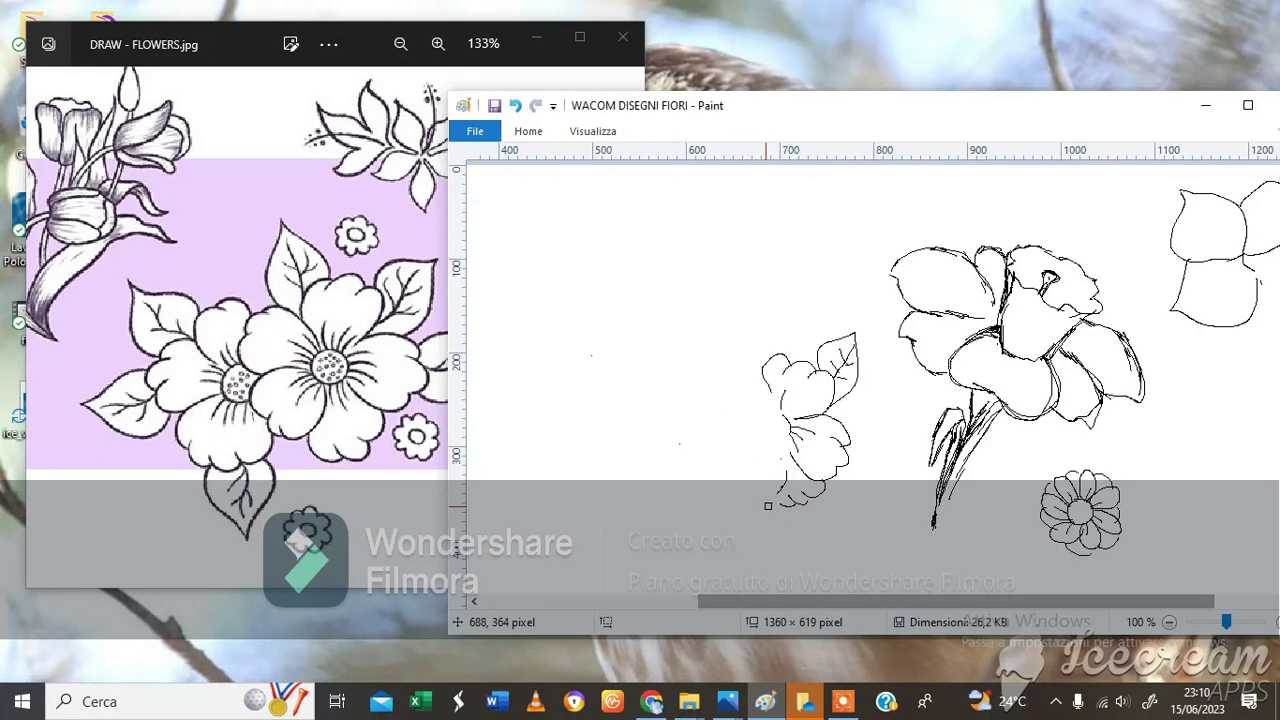
mouse_move(803, 463)
left_mouse_down()
mouse_move(831, 485)
mouse_move(838, 421)
mouse_move(828, 449)
mouse_move(792, 432)
left_mouse_up()
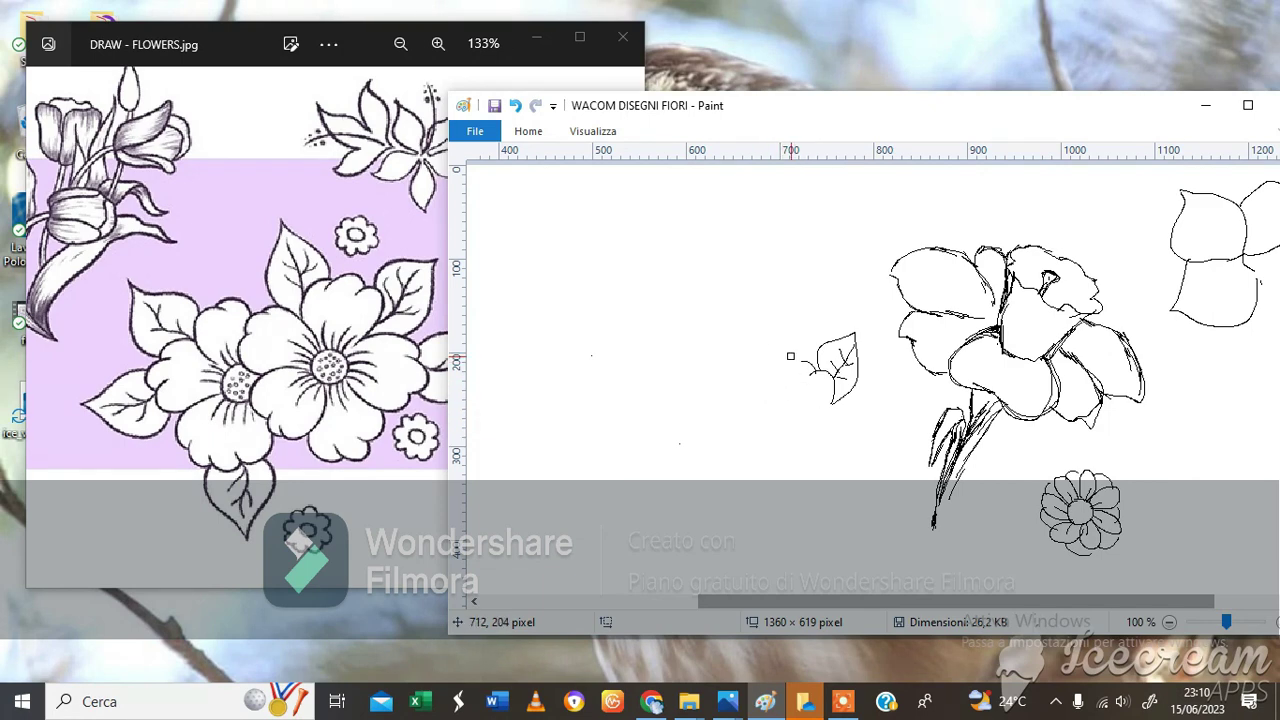
mouse_move(831, 385)
left_mouse_down()
mouse_move(851, 391)
mouse_move(849, 379)
left_mouse_up()
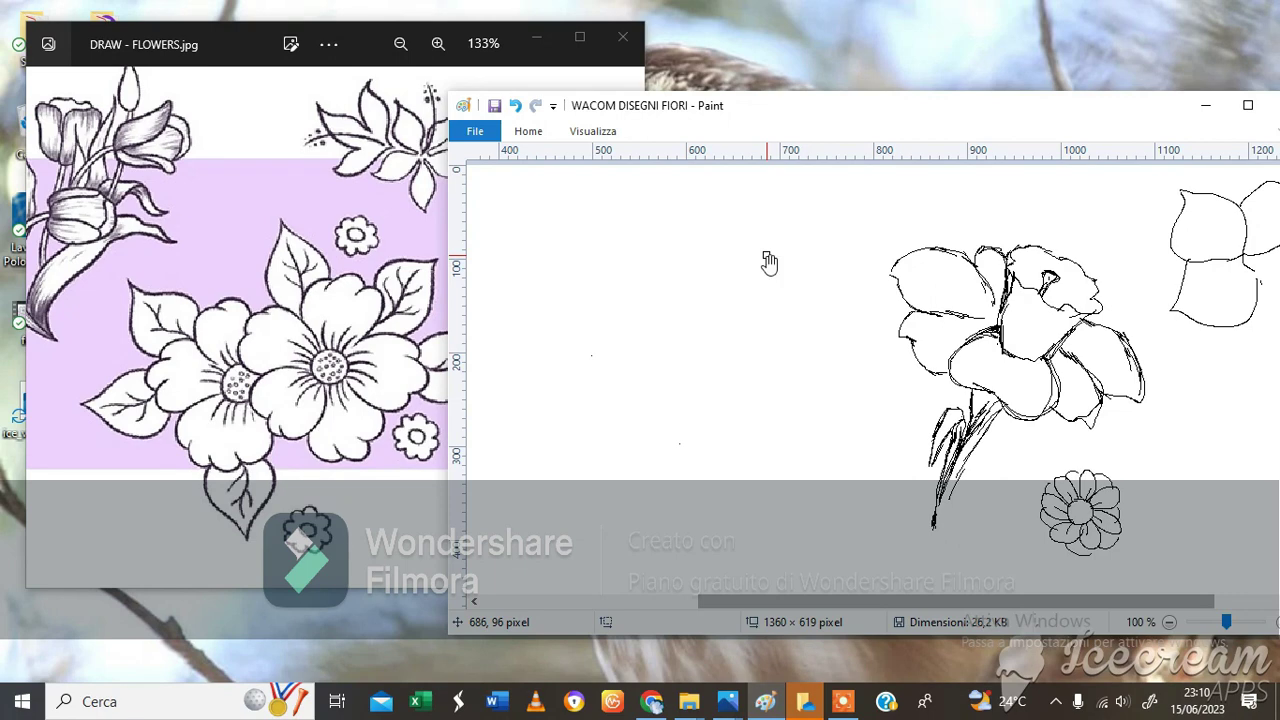
Step: Draw the cluster's left flower with the pencil: an oval centre surrounded by rounded, notched upper, left and lower petals
left_click(530, 131)
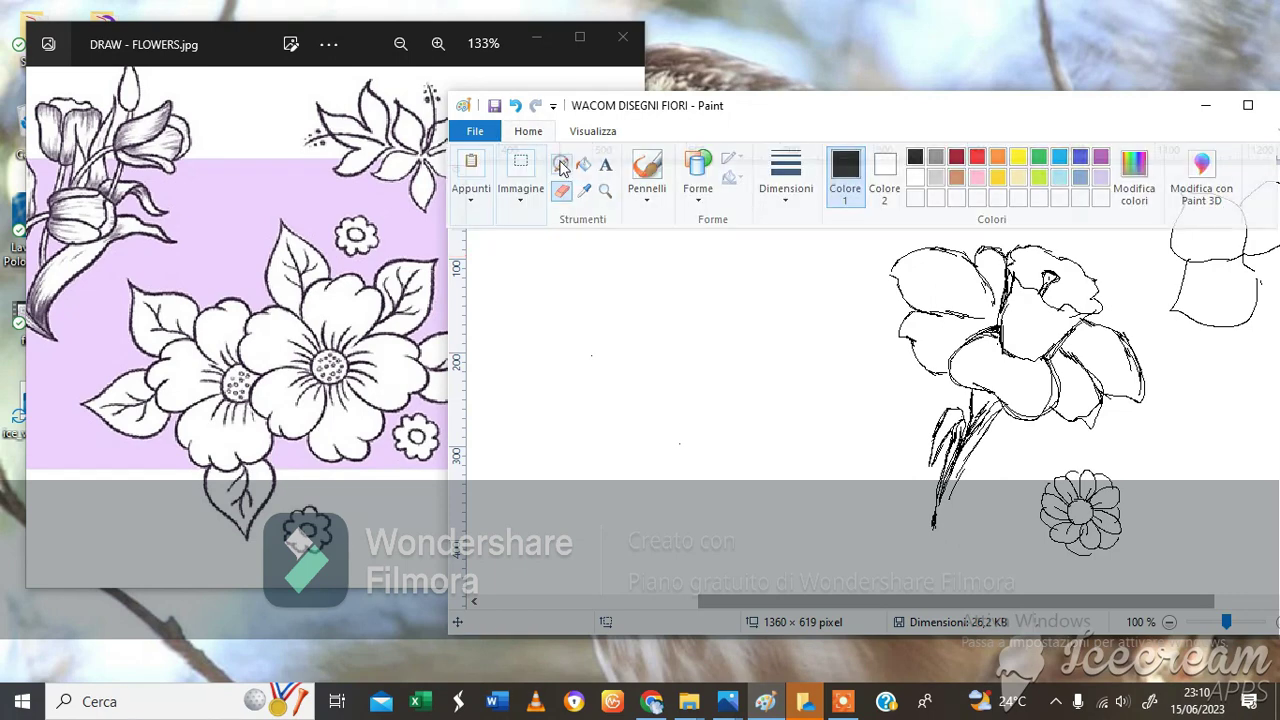
left_click(562, 160)
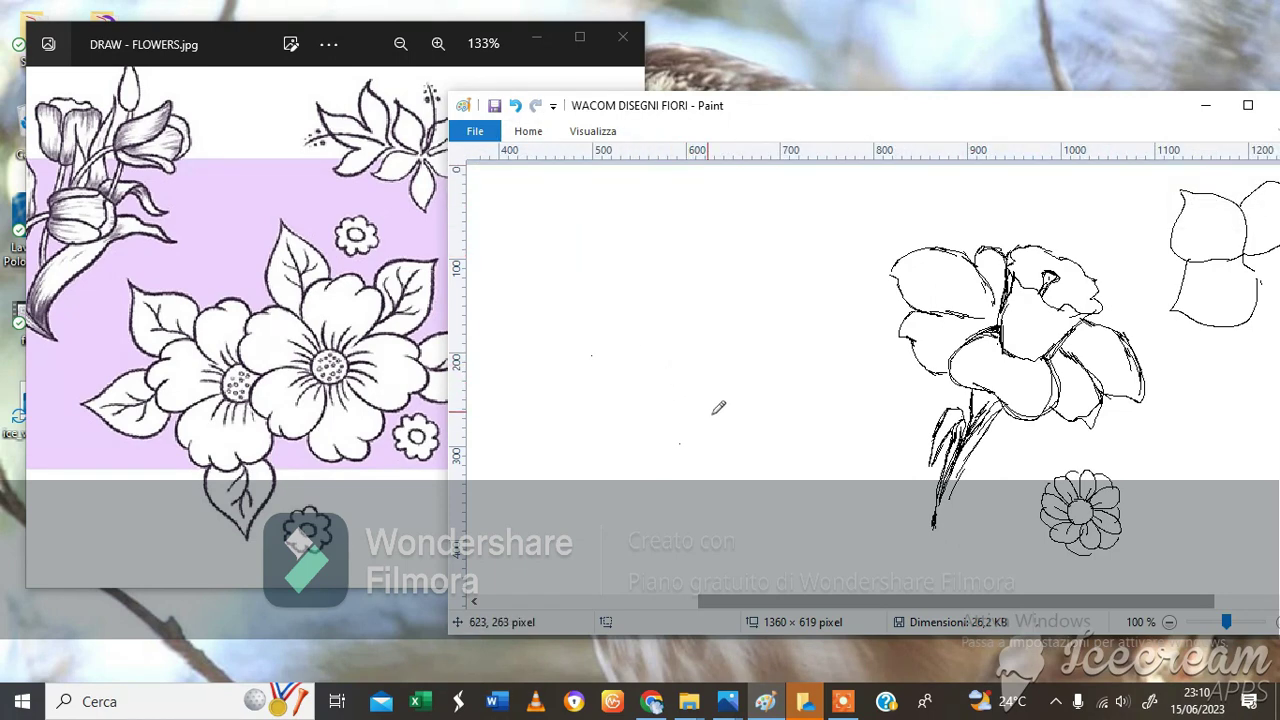
mouse_move(668, 388)
left_mouse_down()
mouse_move(684, 432)
mouse_move(702, 422)
left_mouse_up()
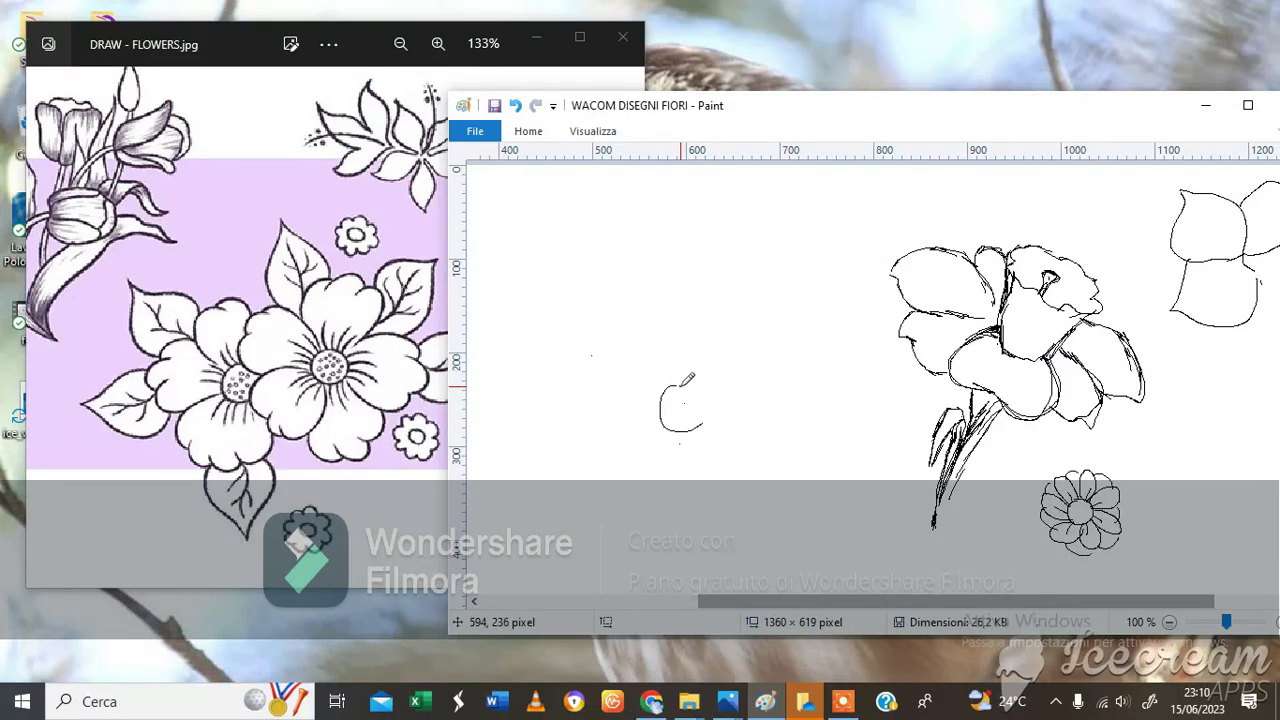
mouse_move(662, 388)
left_mouse_down()
mouse_move(633, 356)
mouse_move(653, 316)
mouse_move(670, 333)
mouse_move(667, 321)
mouse_move(690, 319)
mouse_move(662, 380)
left_mouse_up()
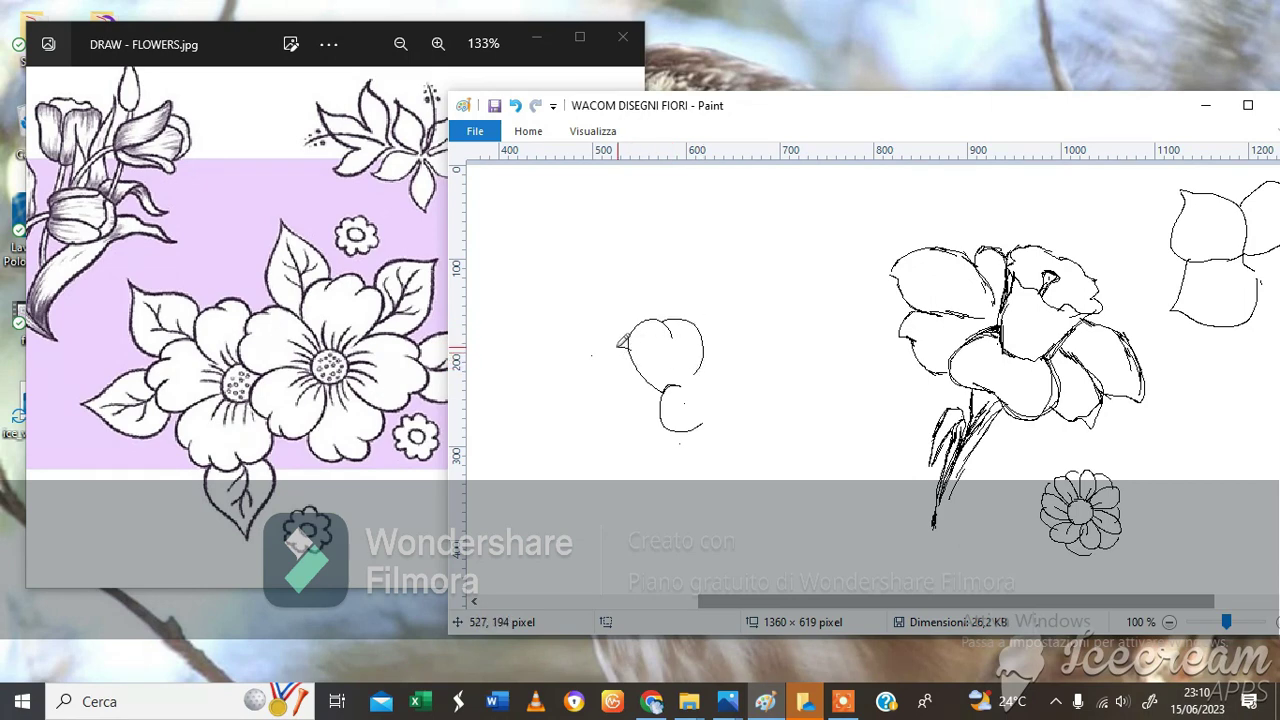
mouse_move(618, 340)
left_mouse_down()
mouse_move(616, 424)
mouse_move(612, 410)
mouse_move(598, 428)
mouse_move(649, 421)
mouse_move(655, 476)
mouse_move(697, 488)
mouse_move(722, 470)
mouse_move(705, 428)
left_mouse_up()
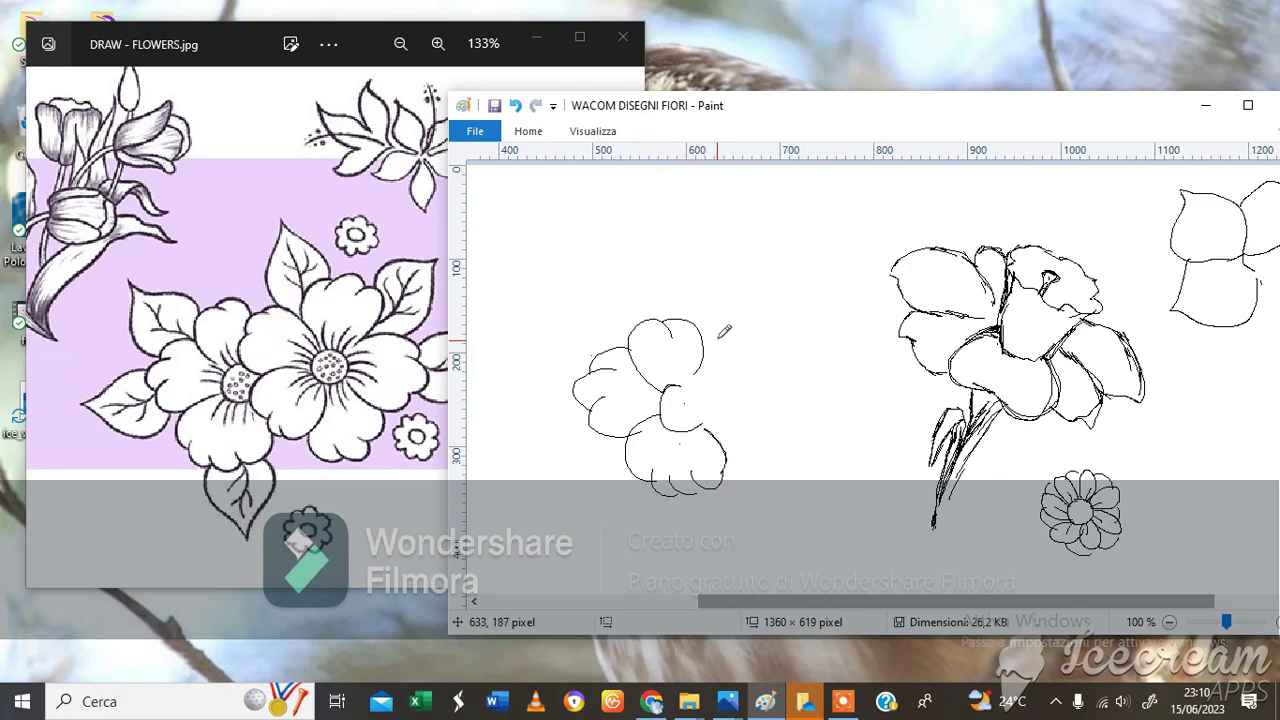
left_click_drag(705, 360, 692, 385)
Step: Draw two pointed leaves on the outer side of the left flower and add a central vein with side veins to each
mouse_move(577, 393)
left_mouse_down()
mouse_move(514, 431)
mouse_move(572, 465)
mouse_move(622, 436)
left_mouse_up()
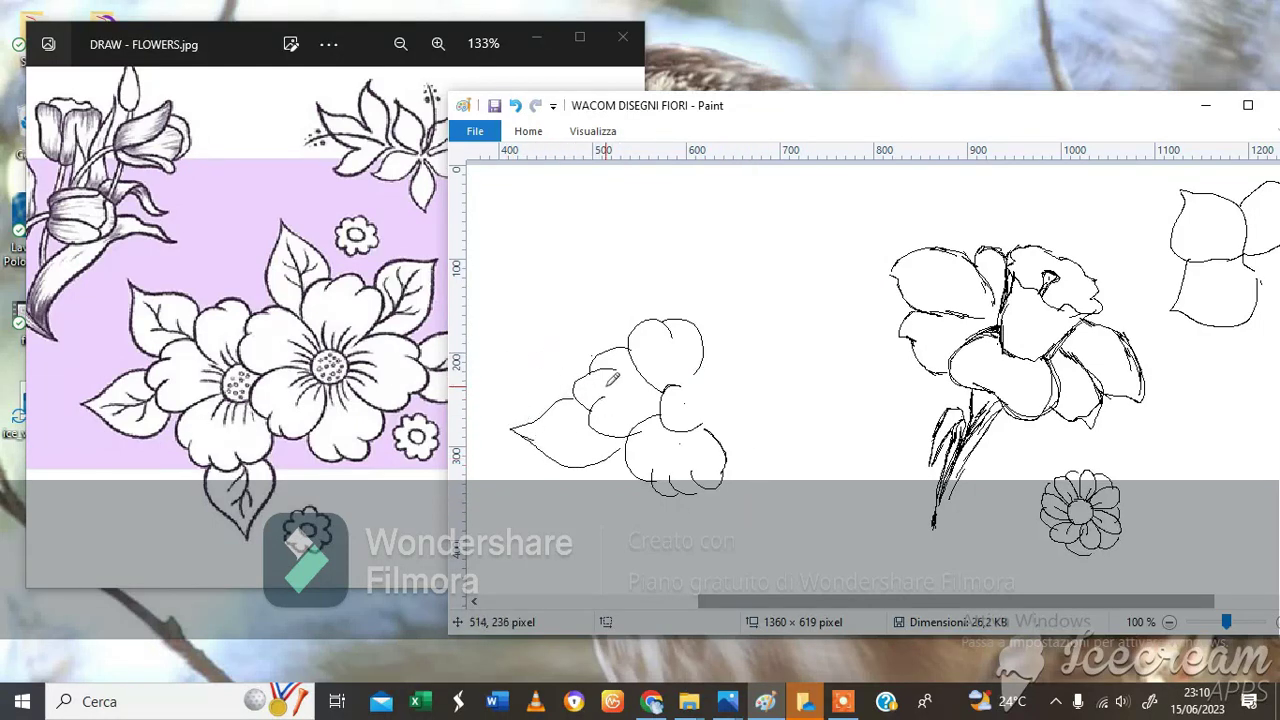
mouse_move(580, 372)
left_mouse_down()
mouse_move(540, 280)
mouse_move(606, 314)
mouse_move(622, 340)
mouse_move(578, 328)
mouse_move(592, 343)
left_mouse_up()
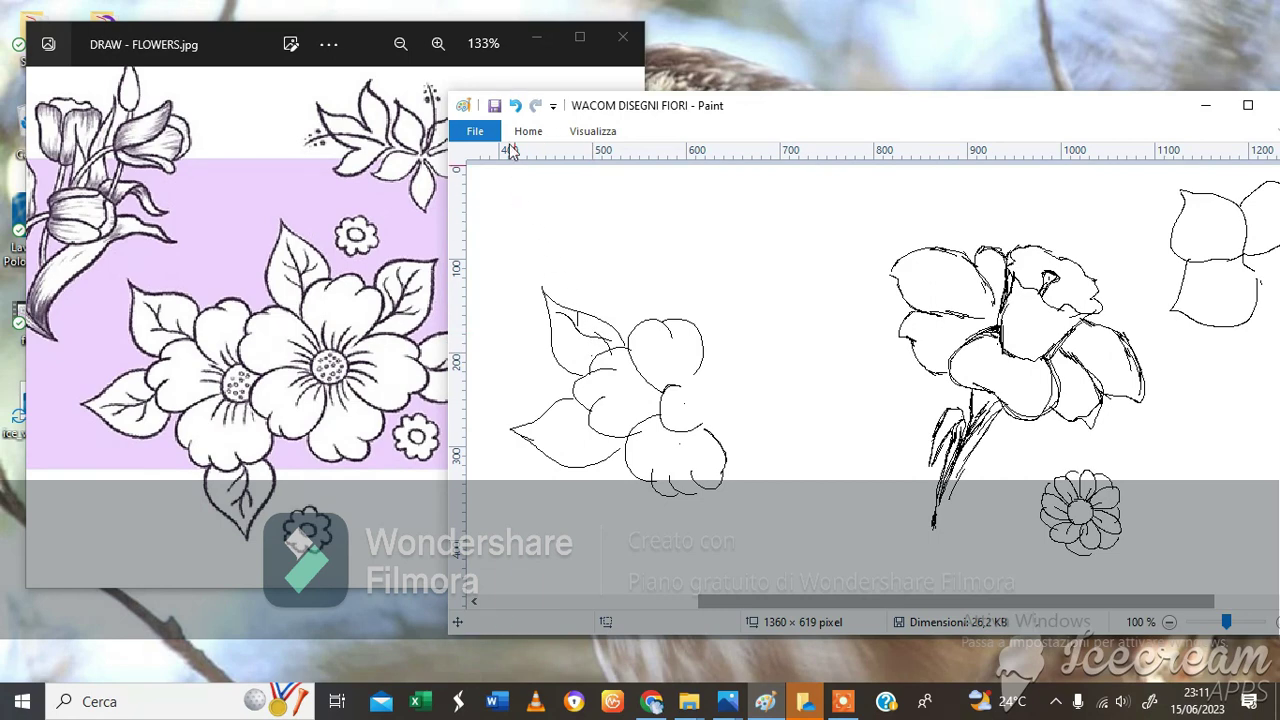
left_click(516, 107)
left_click(516, 107)
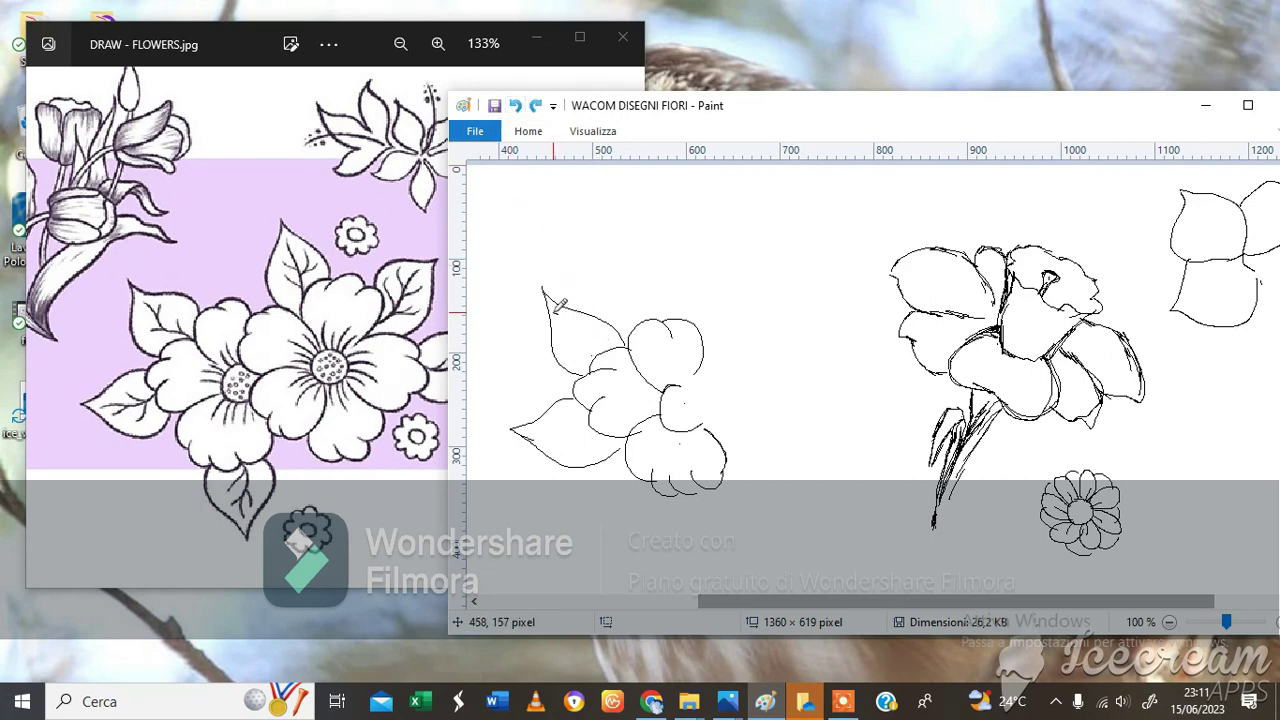
left_click_drag(555, 311, 600, 344)
left_click_drag(534, 434, 600, 430)
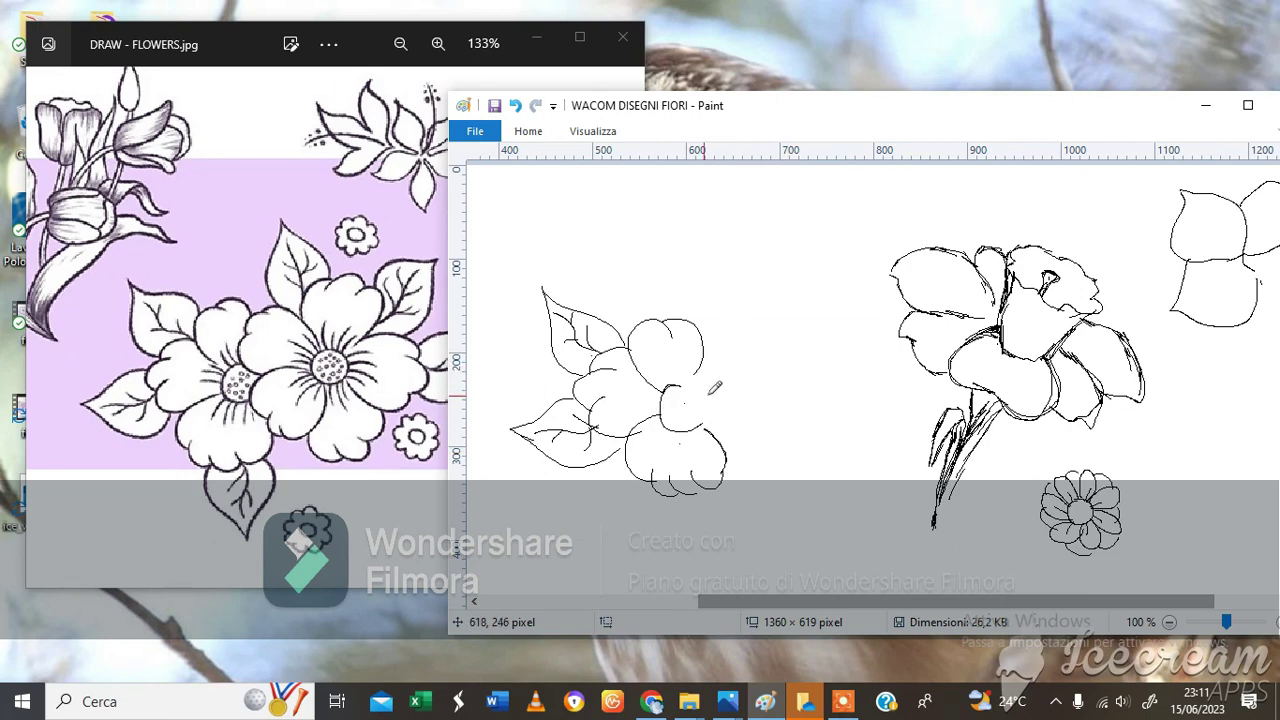
Step: Start the right flower with a small round centre and a notched lower-left petal overlapping the left flower
mouse_move(772, 361)
left_mouse_down()
mouse_move(757, 380)
mouse_move(785, 385)
mouse_move(778, 360)
mouse_move(692, 372)
left_mouse_up()
mouse_move(720, 395)
left_mouse_down()
mouse_move(736, 441)
mouse_move(770, 427)
mouse_move(770, 386)
left_mouse_up()
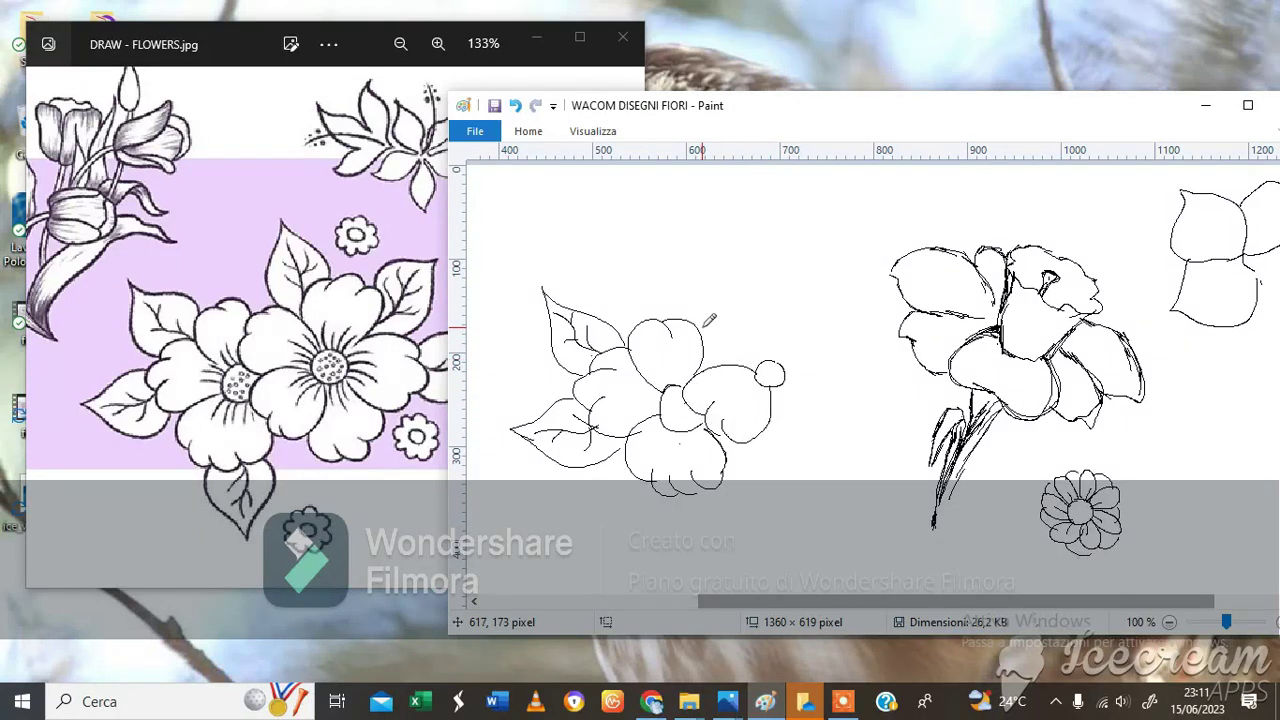
left_click_drag(714, 310, 702, 358)
mouse_move(719, 311)
left_mouse_down()
mouse_move(734, 325)
mouse_move(736, 301)
mouse_move(773, 340)
mouse_move(764, 358)
left_mouse_up()
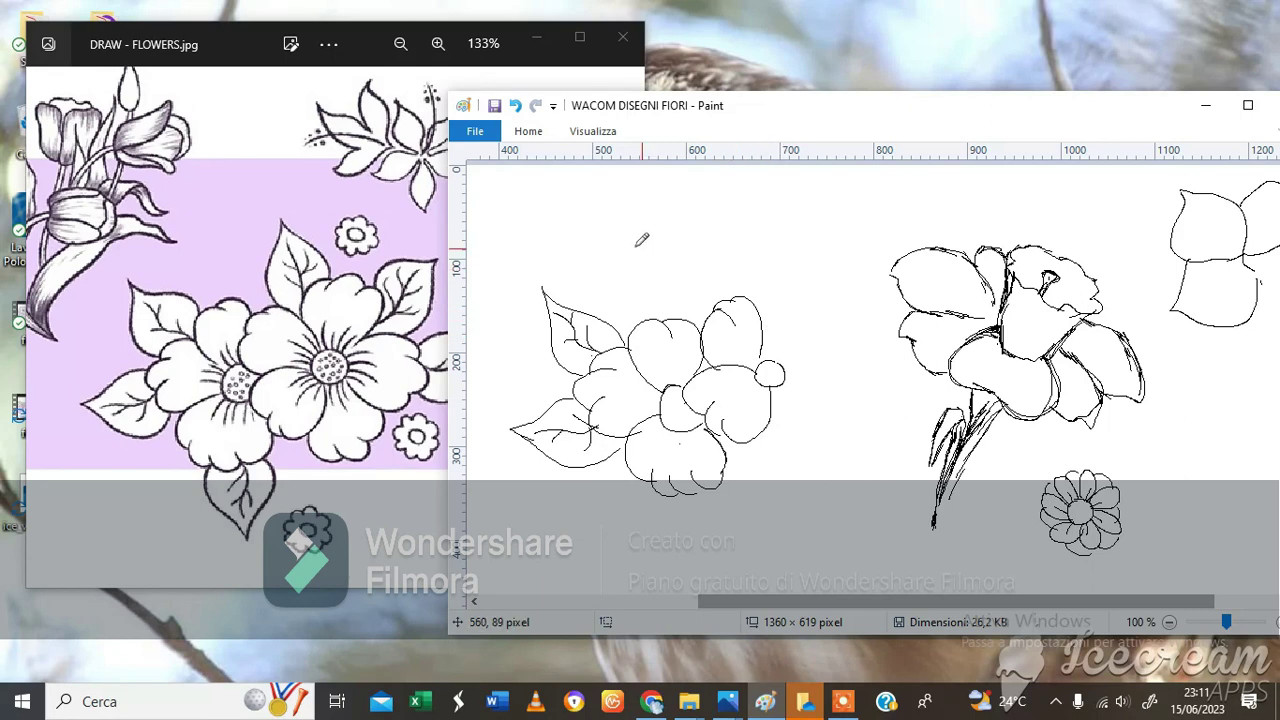
left_click(515, 108)
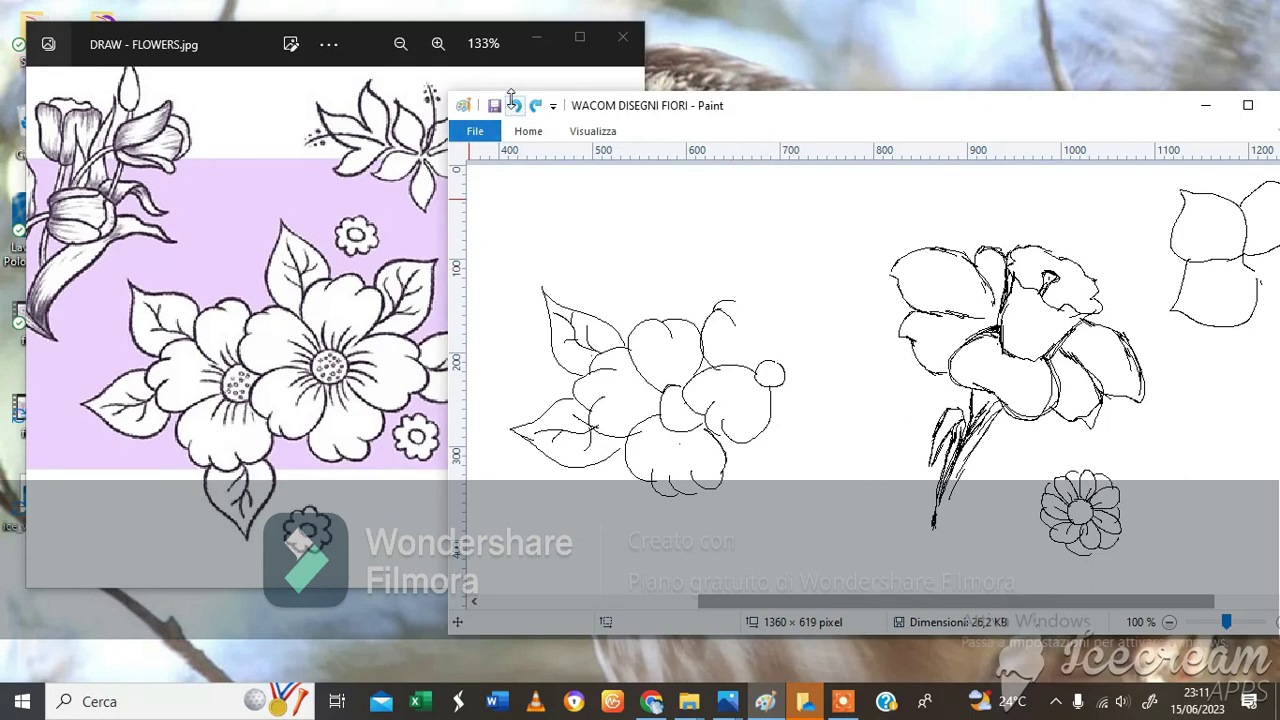
left_click(514, 105)
left_click(516, 108)
left_click(515, 107)
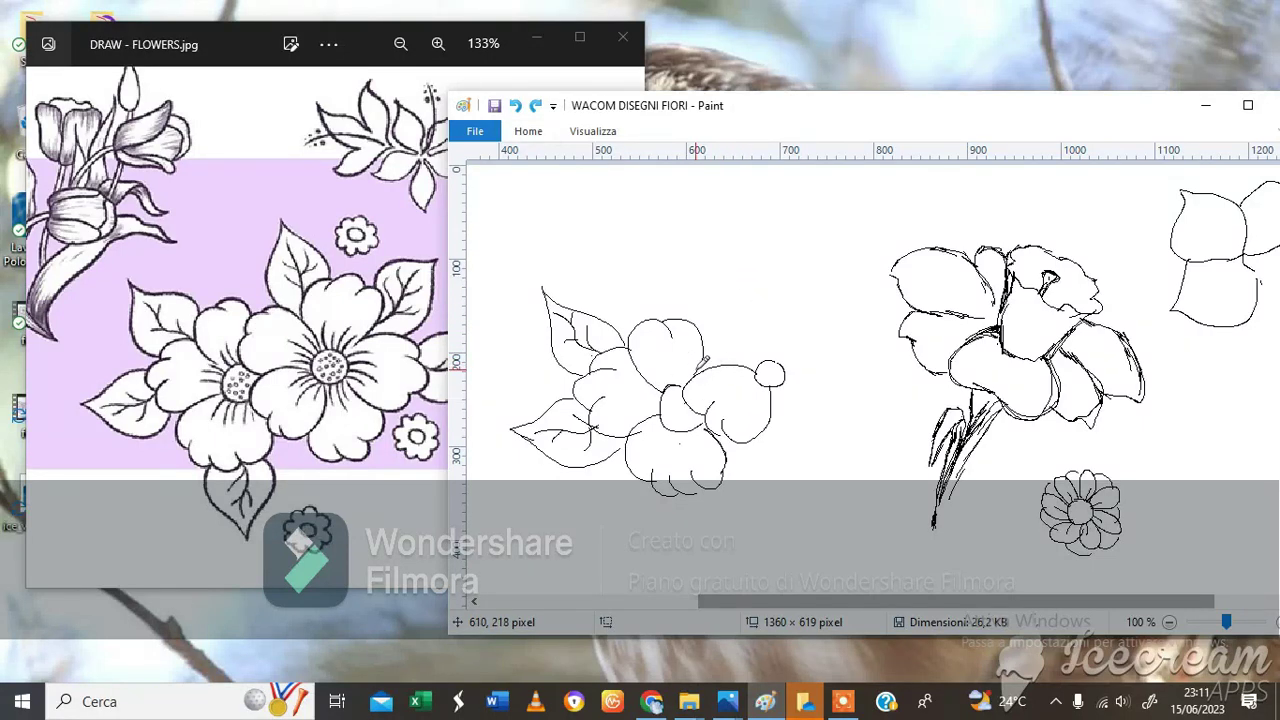
Step: Draw a wide upper-left petal on the right flower and erase the left flower's outline where the two overlap
mouse_move(699, 370)
left_mouse_down()
mouse_move(690, 308)
mouse_move(708, 298)
mouse_move(748, 300)
mouse_move(773, 333)
mouse_move(768, 358)
left_mouse_up()
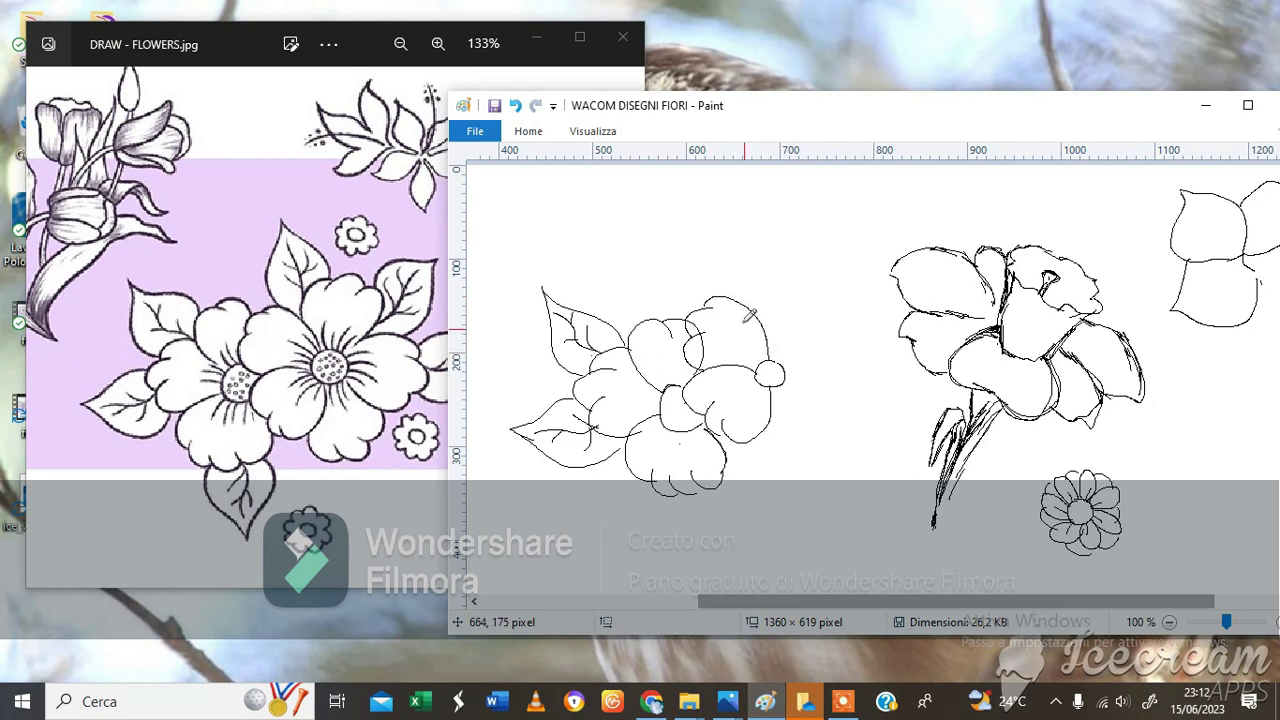
left_click(528, 133)
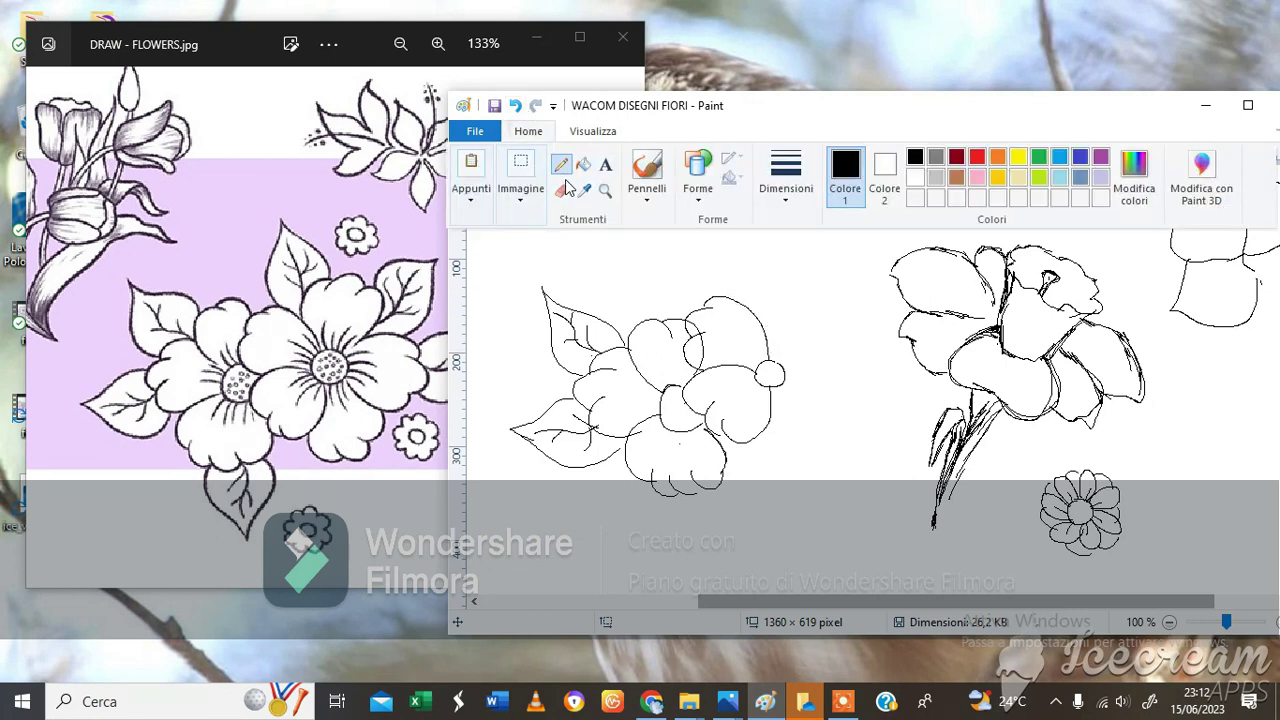
left_click(563, 192)
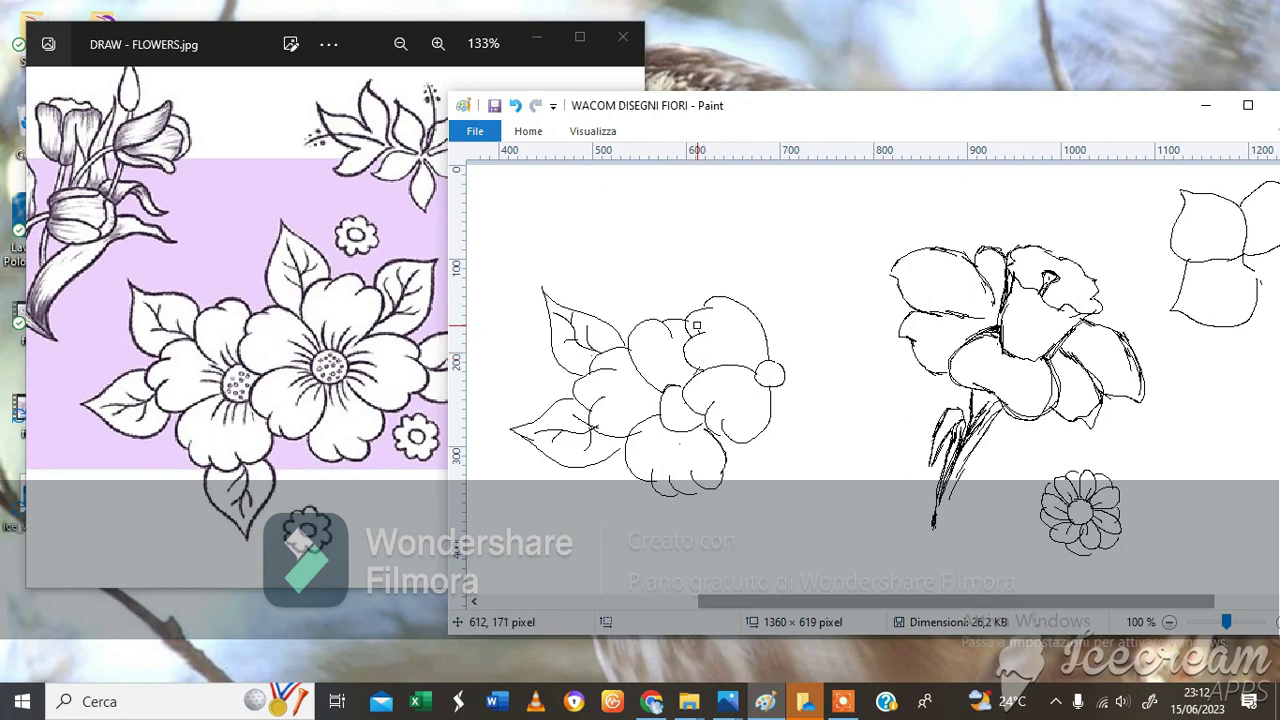
Step: Draw the right flower's remaining three petals with the pencil, plus two pointed leaves rising above the flower
left_click(527, 131)
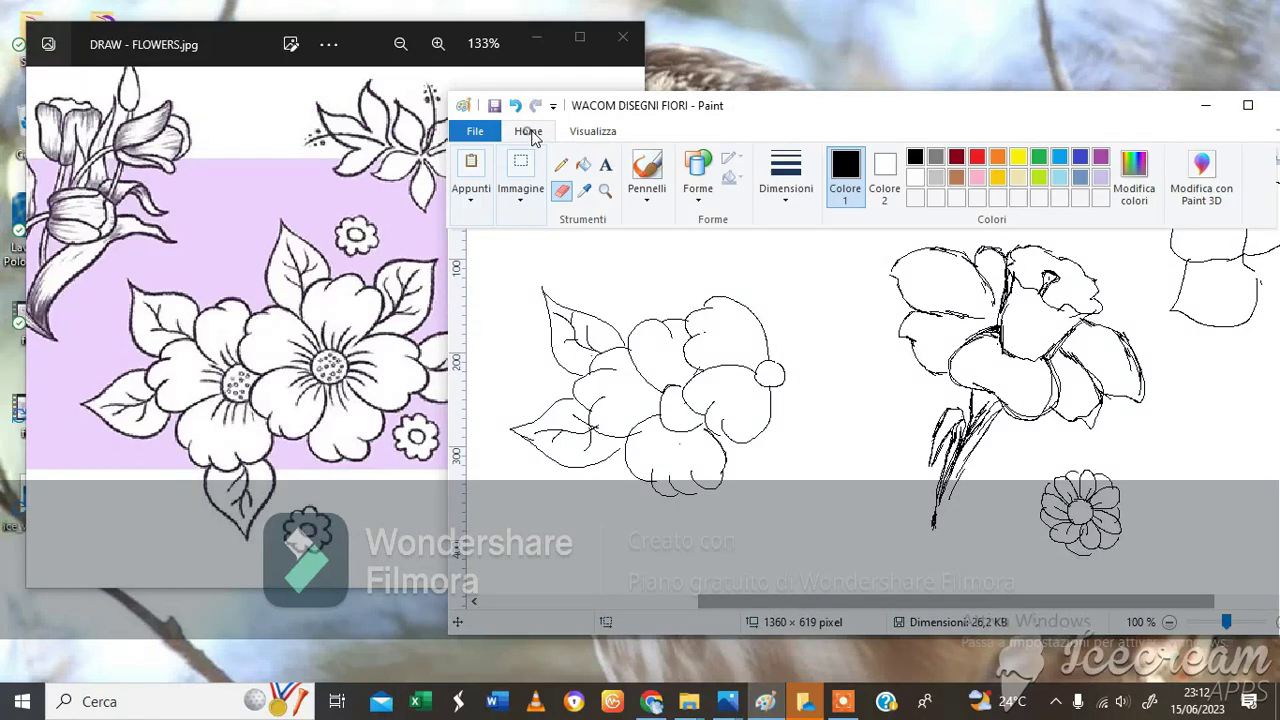
left_click(562, 168)
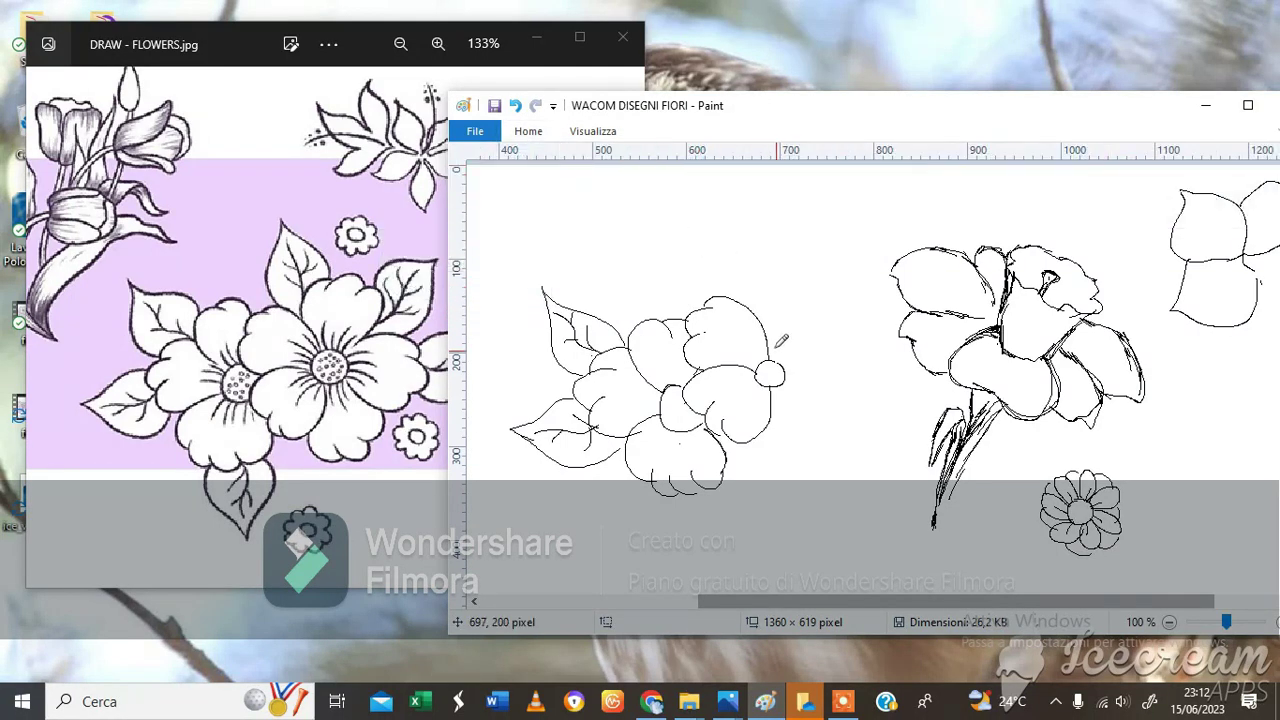
mouse_move(751, 302)
left_mouse_down()
mouse_move(792, 290)
mouse_move(828, 326)
mouse_move(786, 383)
mouse_move(780, 444)
mouse_move(810, 444)
mouse_move(834, 414)
mouse_move(828, 402)
mouse_move(858, 396)
mouse_move(851, 368)
left_mouse_up()
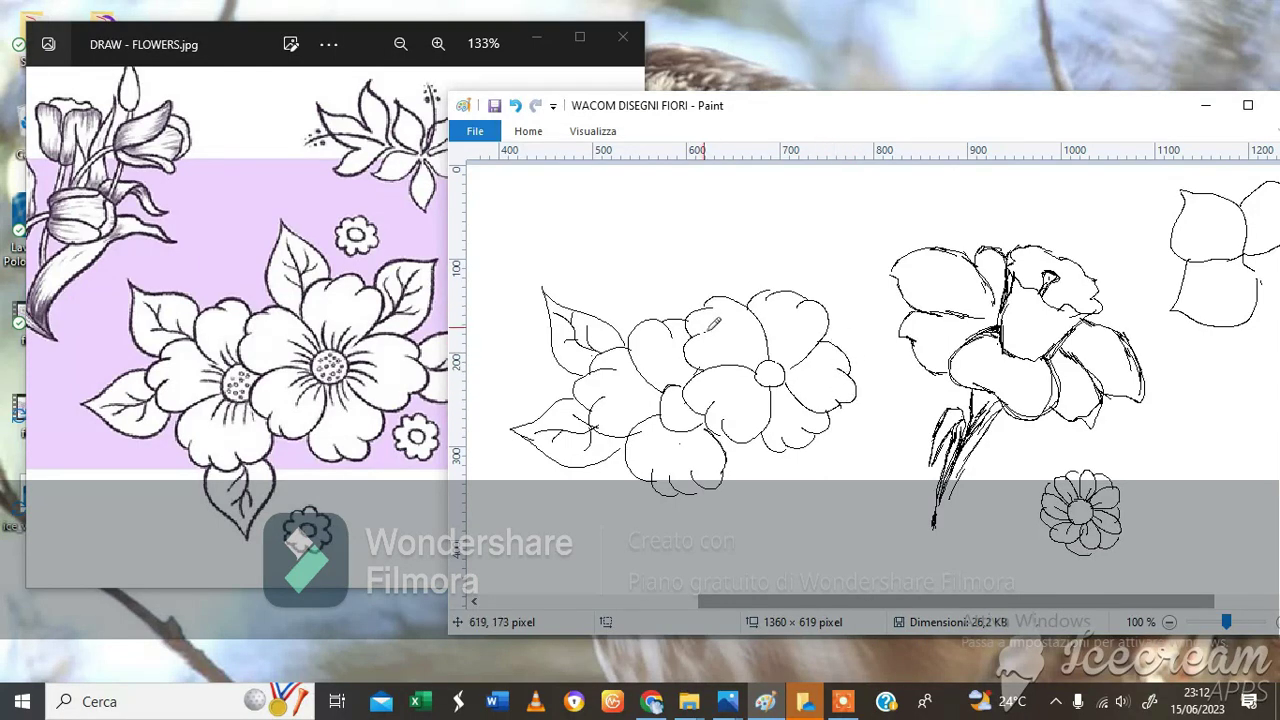
mouse_move(707, 299)
left_mouse_down()
mouse_move(700, 316)
mouse_move(692, 222)
mouse_move(752, 272)
mouse_move(749, 299)
left_mouse_up()
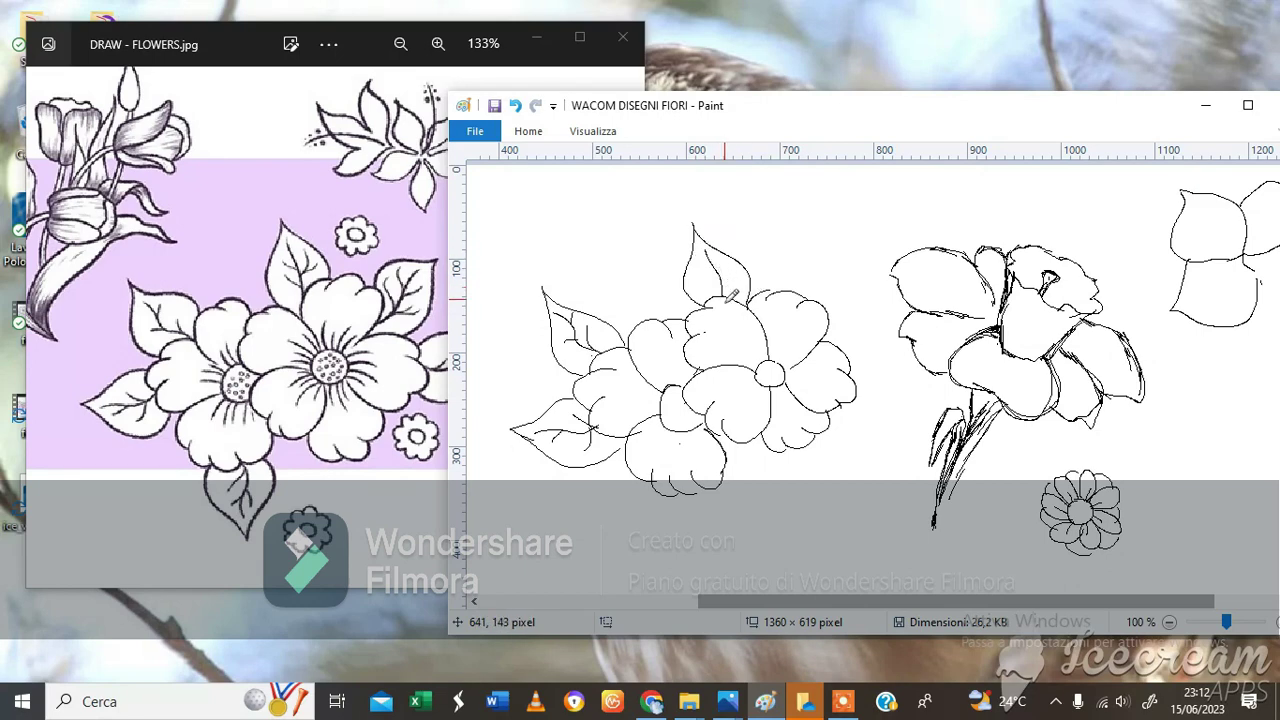
mouse_move(802, 299)
left_mouse_down()
mouse_move(819, 264)
mouse_move(860, 245)
mouse_move(858, 305)
mouse_move(826, 340)
left_mouse_up()
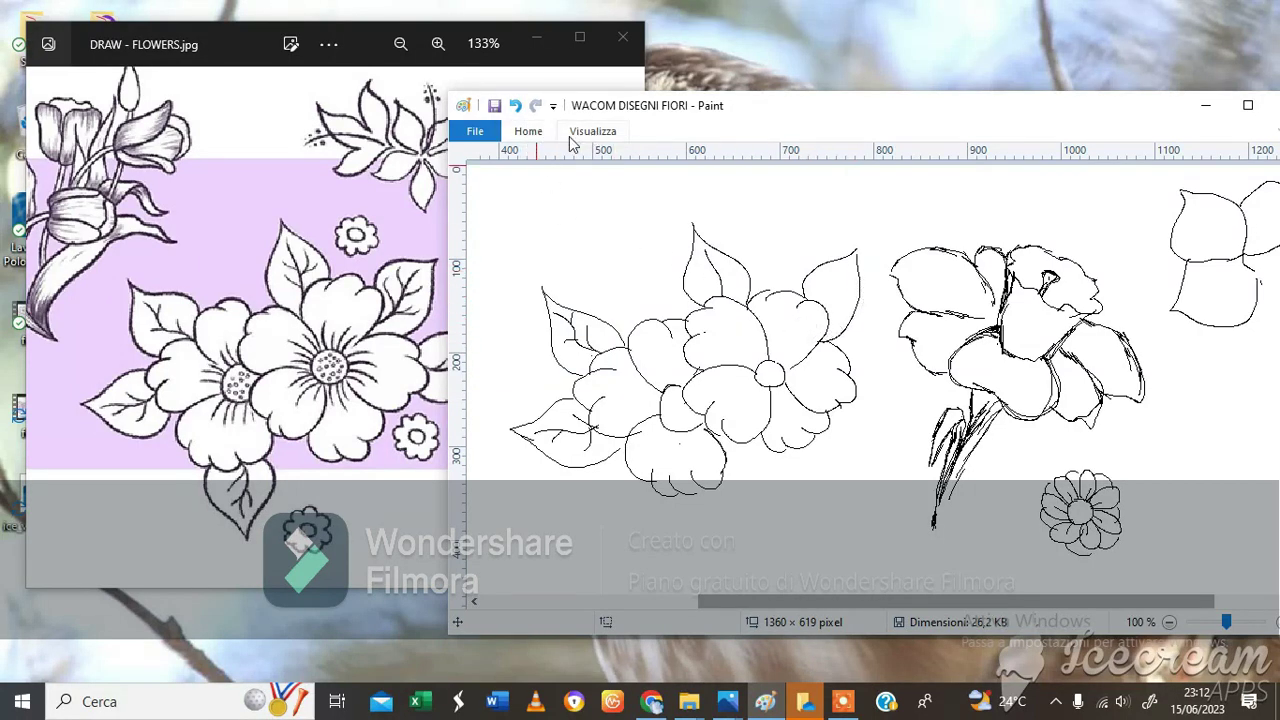
Step: Erase the old large daffodil-like flower with its stem, keeping the small round flower below it
left_click(527, 133)
left_click(562, 192)
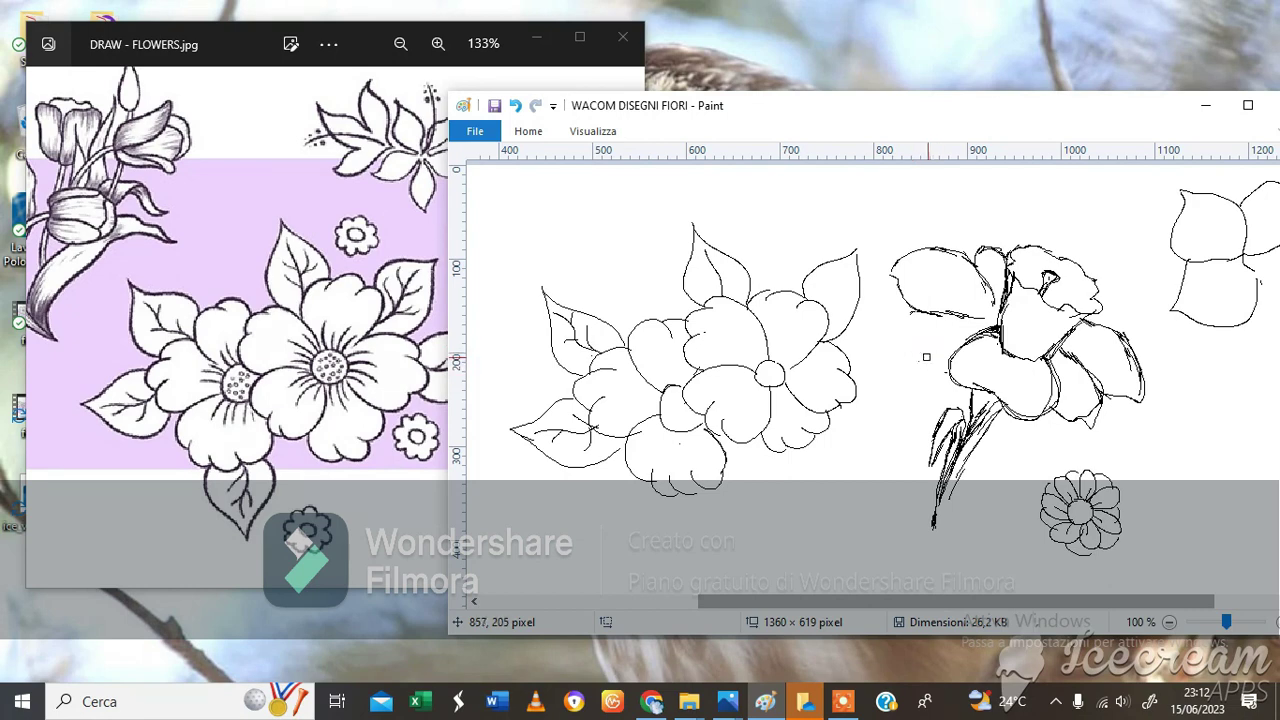
mouse_move(945, 393)
left_mouse_down()
mouse_move(932, 525)
mouse_move(937, 466)
mouse_move(946, 490)
mouse_move(960, 480)
mouse_move(941, 424)
mouse_move(967, 481)
mouse_move(977, 366)
mouse_move(973, 419)
mouse_move(986, 384)
mouse_move(988, 427)
mouse_move(992, 387)
mouse_move(1007, 421)
mouse_move(1052, 405)
mouse_move(1054, 353)
mouse_move(1095, 292)
left_mouse_up()
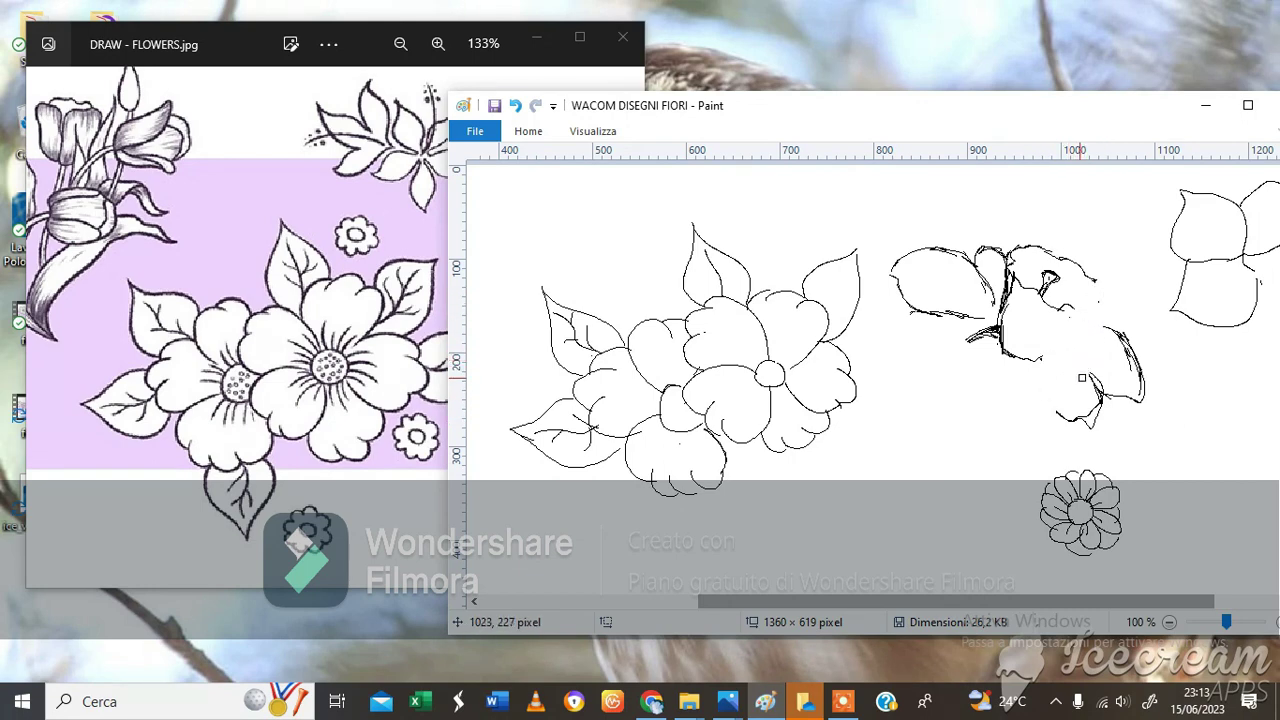
mouse_move(1081, 377)
left_mouse_down()
mouse_move(1061, 433)
mouse_move(1083, 396)
mouse_move(1092, 435)
mouse_move(1093, 356)
mouse_move(1089, 383)
mouse_move(1141, 407)
mouse_move(1146, 359)
mouse_move(1140, 390)
mouse_move(1122, 353)
left_mouse_up()
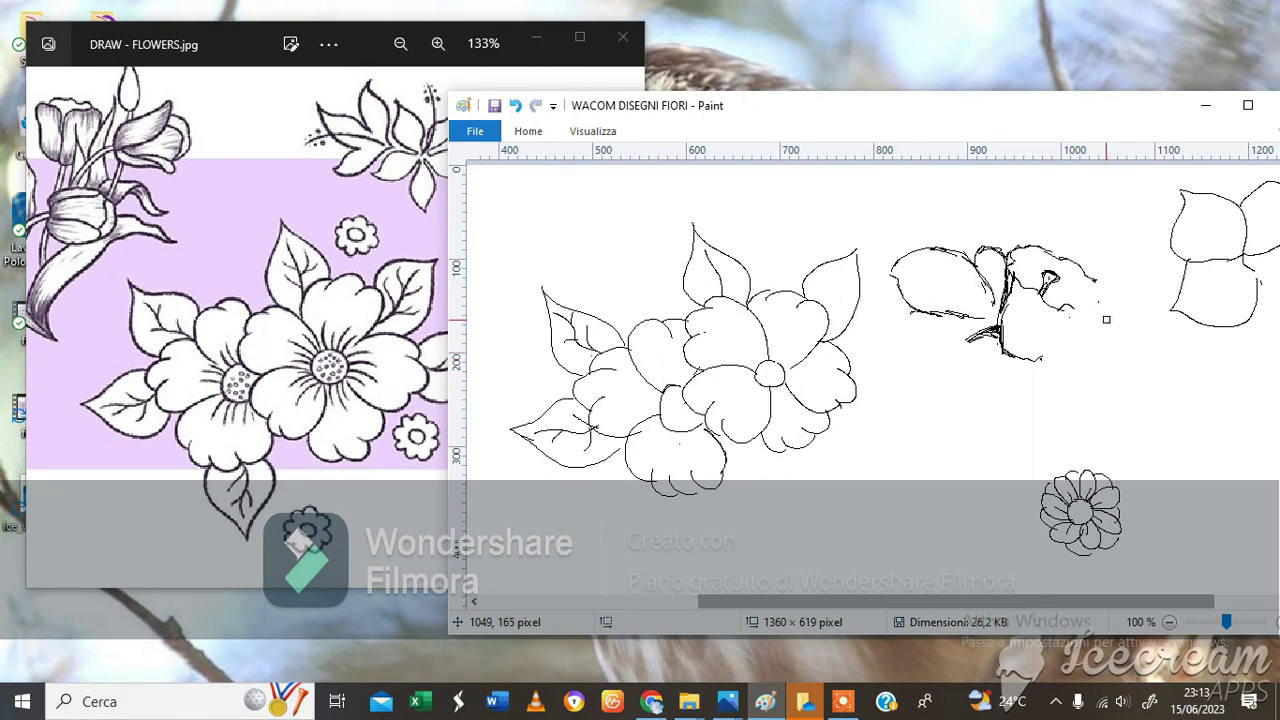
mouse_move(921, 256)
left_mouse_down()
mouse_move(892, 284)
mouse_move(903, 241)
mouse_move(907, 258)
mouse_move(945, 235)
mouse_move(932, 322)
mouse_move(944, 312)
mouse_move(937, 334)
mouse_move(958, 322)
mouse_move(960, 303)
mouse_move(977, 305)
mouse_move(969, 319)
mouse_move(965, 296)
mouse_move(972, 340)
mouse_move(1001, 297)
mouse_move(1003, 244)
mouse_move(984, 272)
mouse_move(1018, 294)
mouse_move(1049, 289)
mouse_move(1045, 305)
mouse_move(1065, 315)
mouse_move(1006, 354)
left_mouse_up()
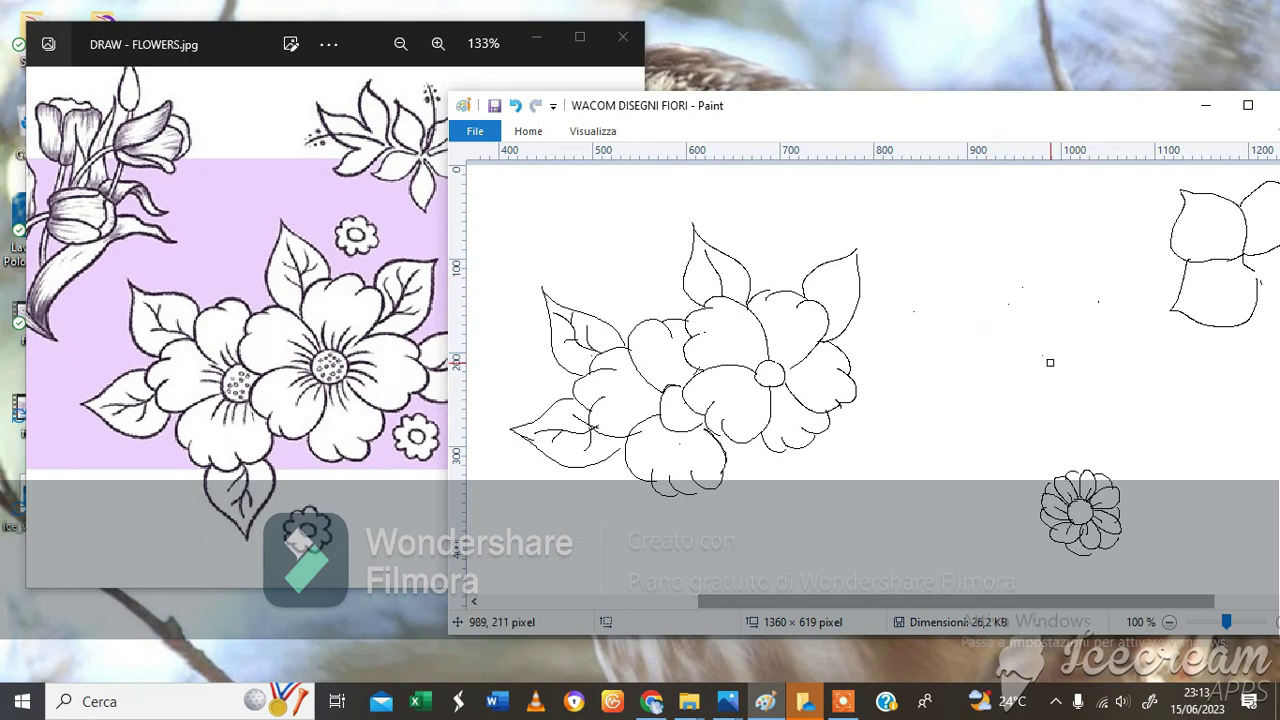
Step: Bring the reference cluster's right side into view and draw a veined, pointed leaf extending from the right flower
left_click(528, 131)
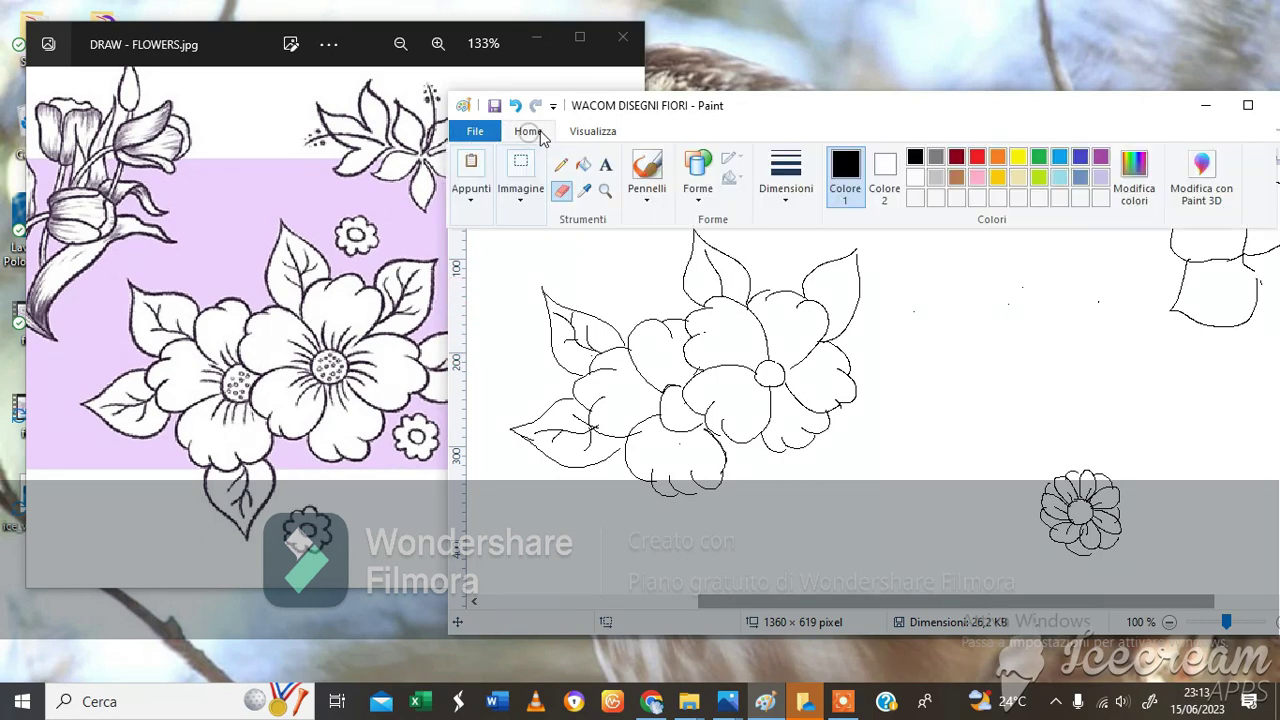
left_click(563, 160)
left_click(444, 337)
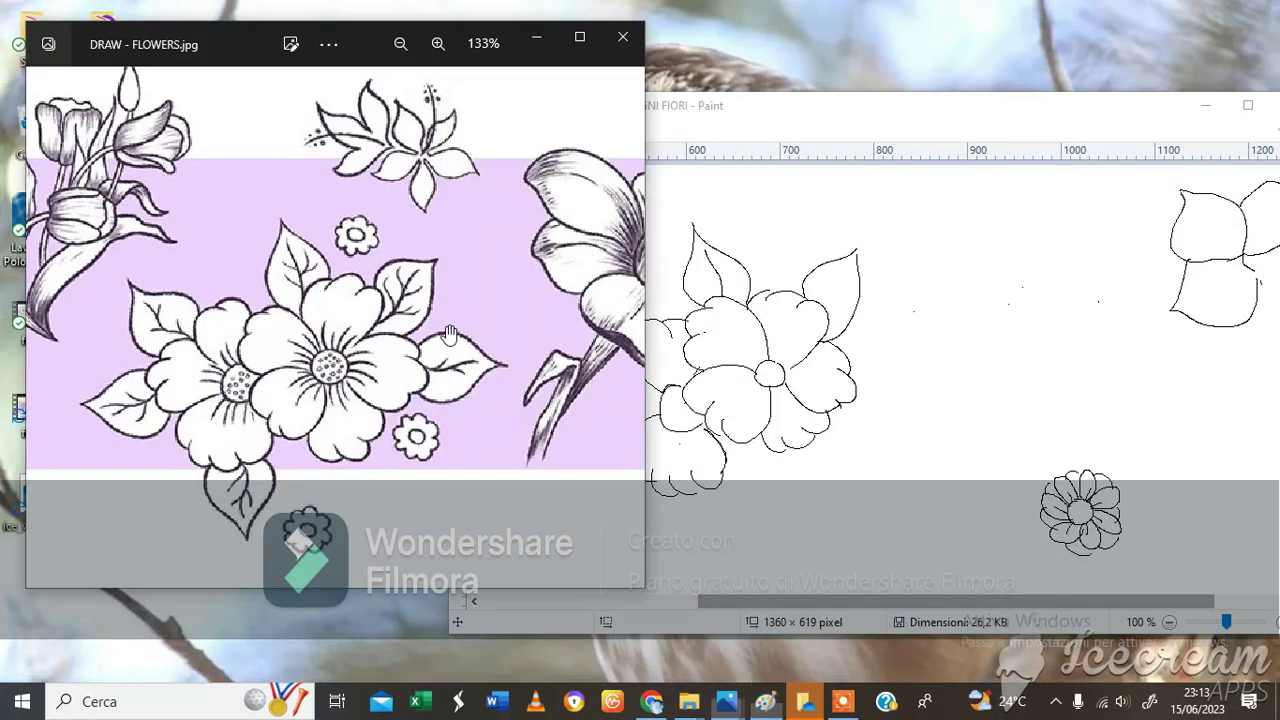
left_click(853, 346)
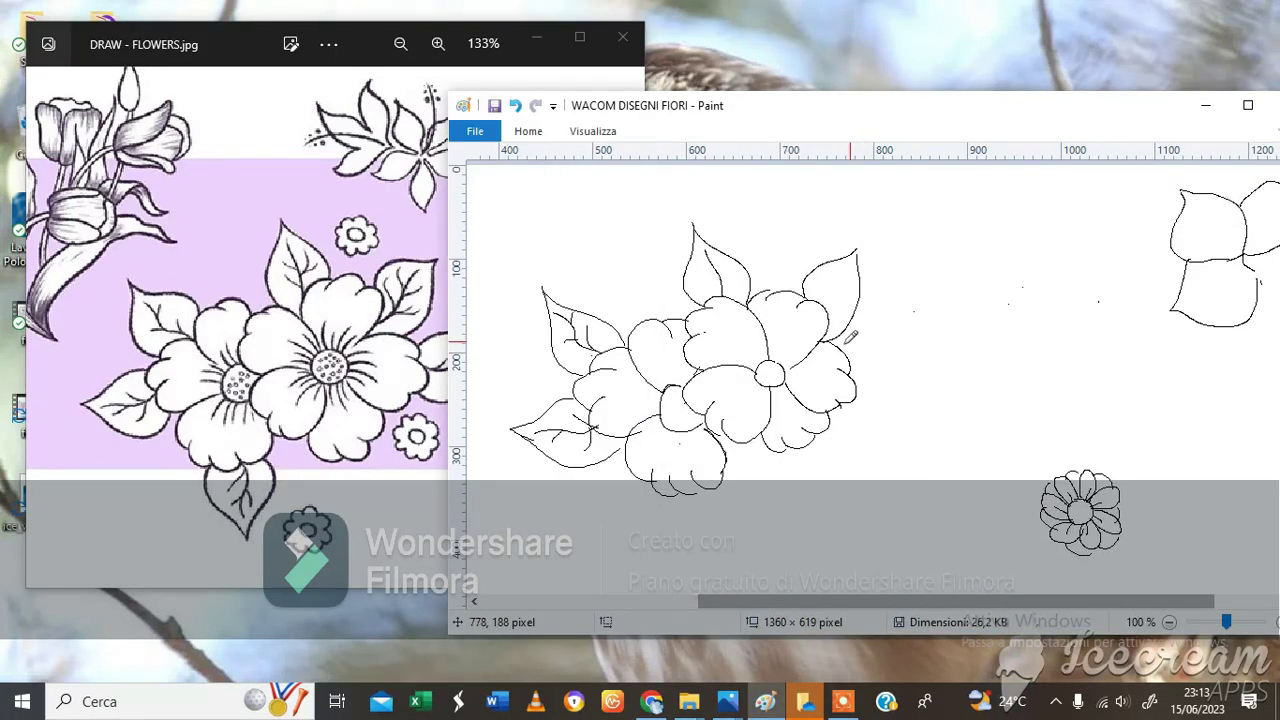
left_click(445, 359)
scroll(446, 359, "right", 3)
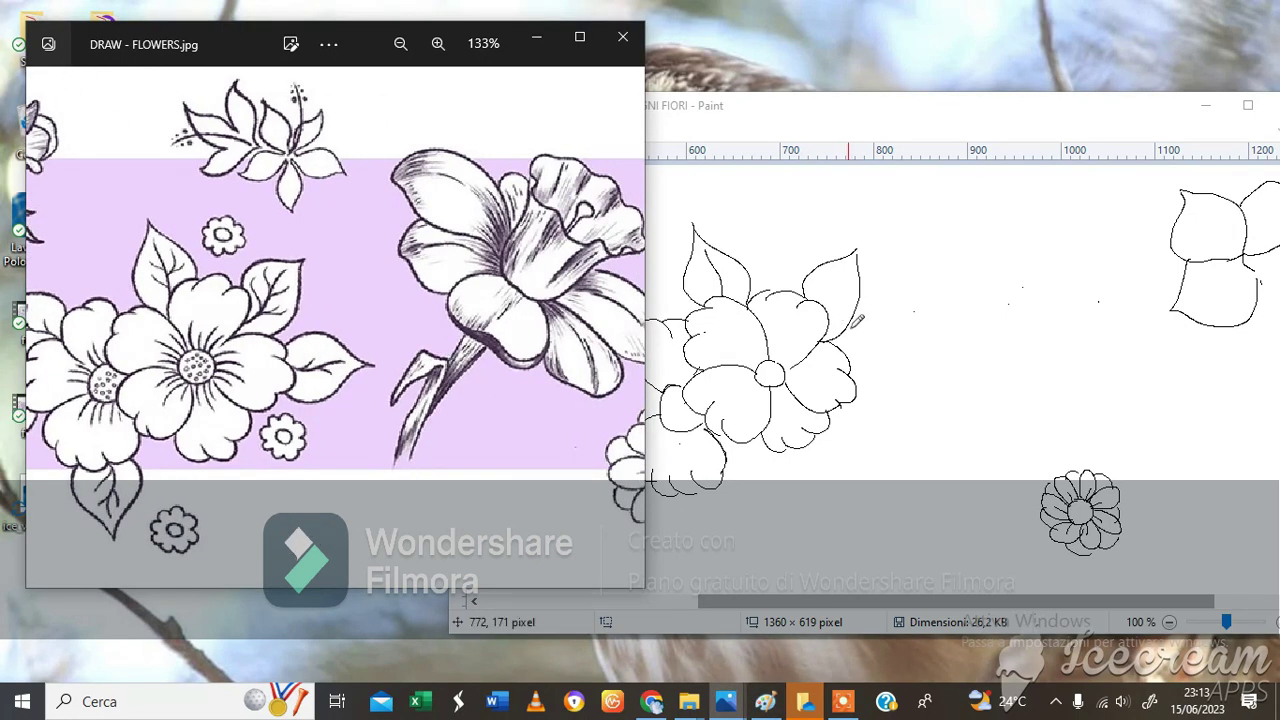
left_click(847, 340)
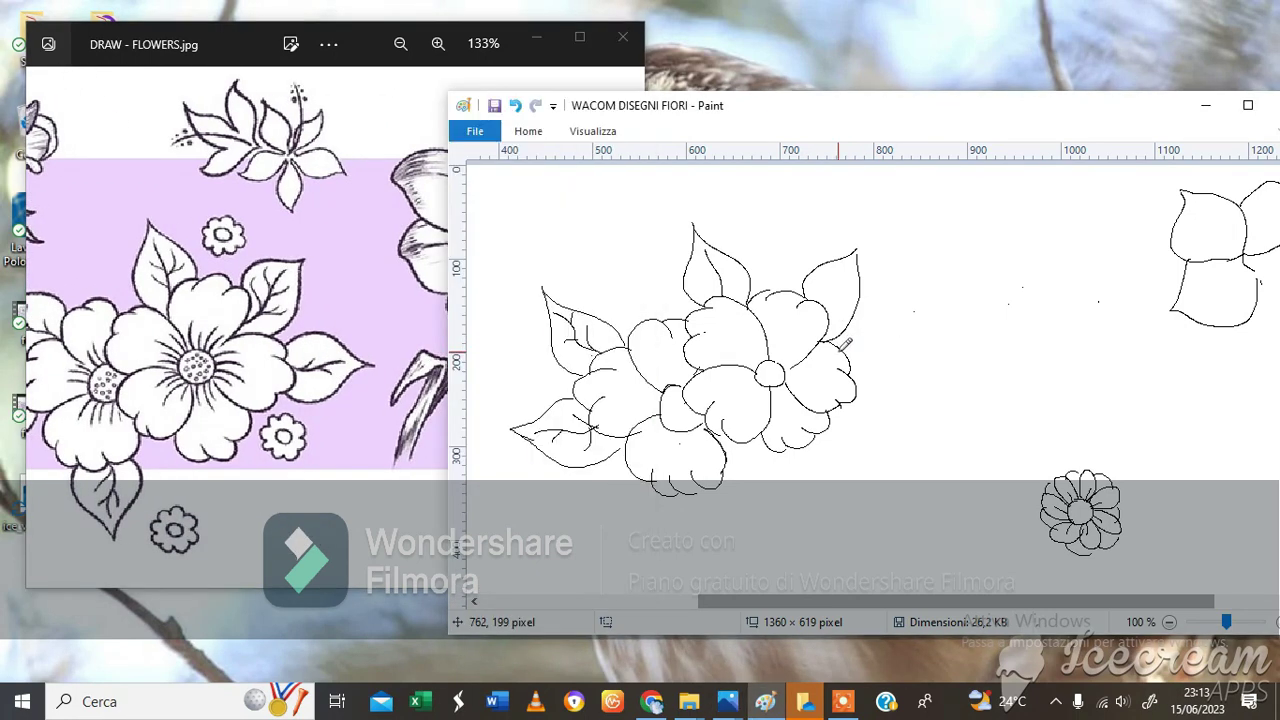
left_click_drag(868, 338, 948, 362)
left_click_drag(866, 393, 958, 360)
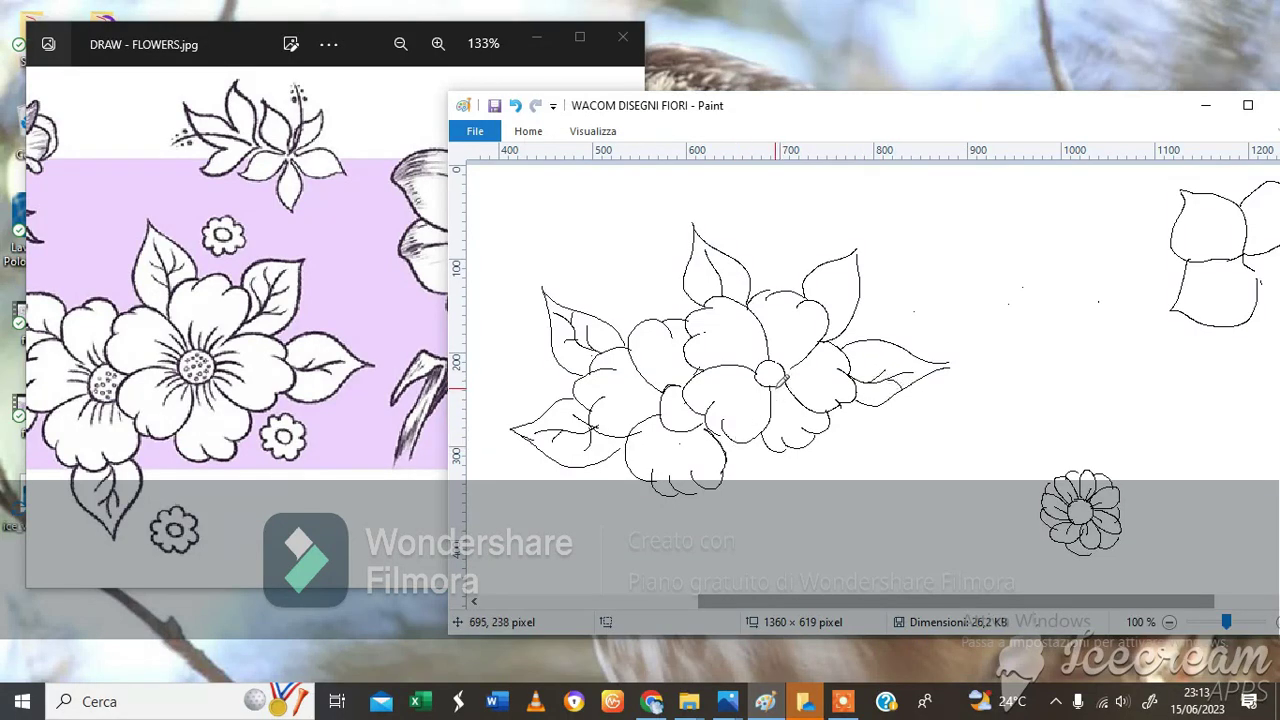
Step: Add radiating lines and centre dots to both flowers, and veins to the two upper leaves
left_click_drag(784, 378, 800, 400)
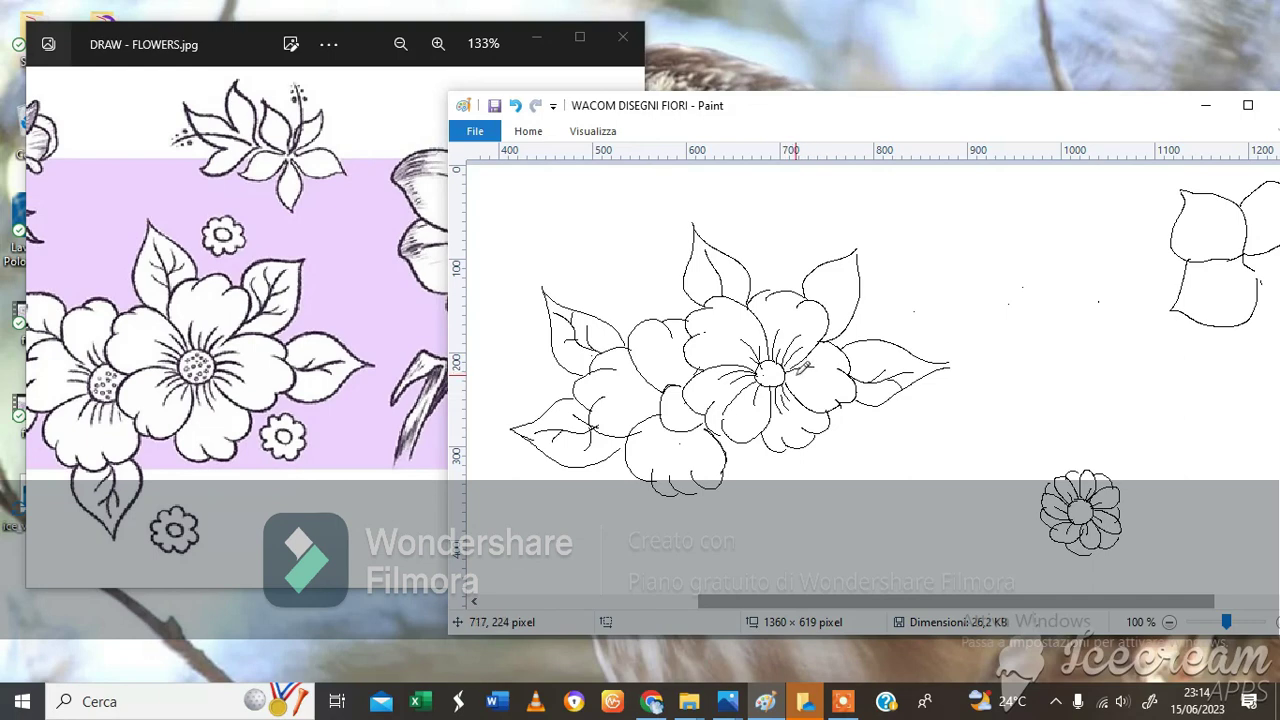
left_click_drag(792, 371, 810, 375)
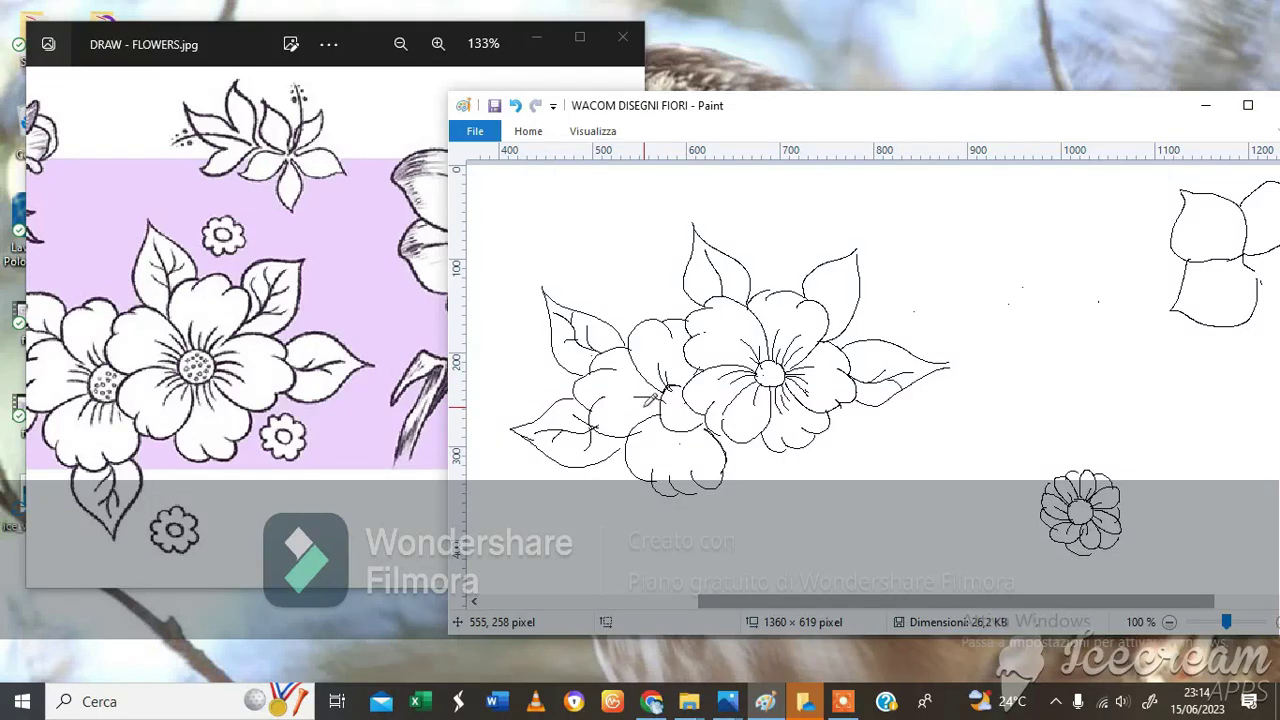
left_click_drag(662, 404, 664, 435)
Step: Draw a pointed leaf with a vein below the left flower and a small round-petalled flower with a ring centre below the right leaf
mouse_move(692, 428)
left_mouse_down()
mouse_move(694, 448)
mouse_move(650, 505)
mouse_move(695, 526)
mouse_move(712, 562)
mouse_move(722, 490)
mouse_move(716, 480)
mouse_move(708, 512)
mouse_move(706, 488)
left_mouse_up()
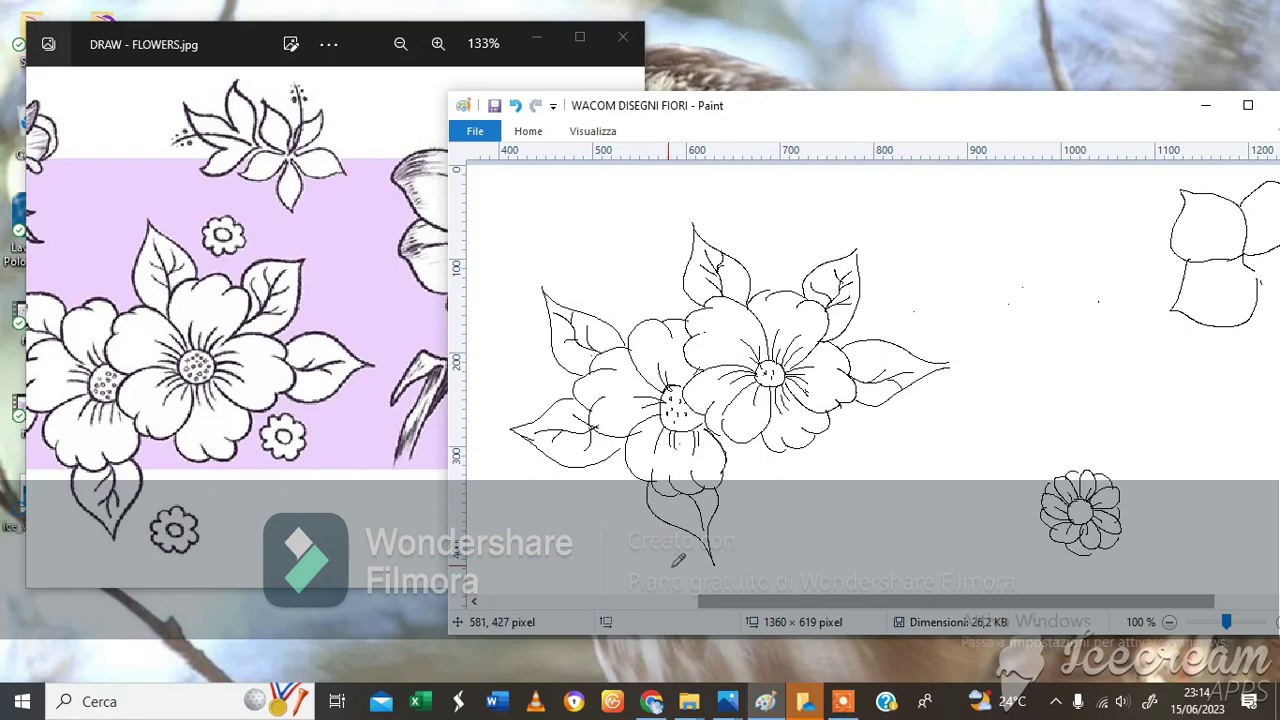
mouse_move(844, 462)
left_mouse_down()
mouse_move(856, 446)
mouse_move(890, 448)
mouse_move(906, 466)
left_mouse_up()
mouse_move(905, 478)
left_mouse_down()
mouse_move(880, 497)
mouse_move(851, 455)
mouse_move(868, 470)
mouse_move(877, 458)
left_mouse_up()
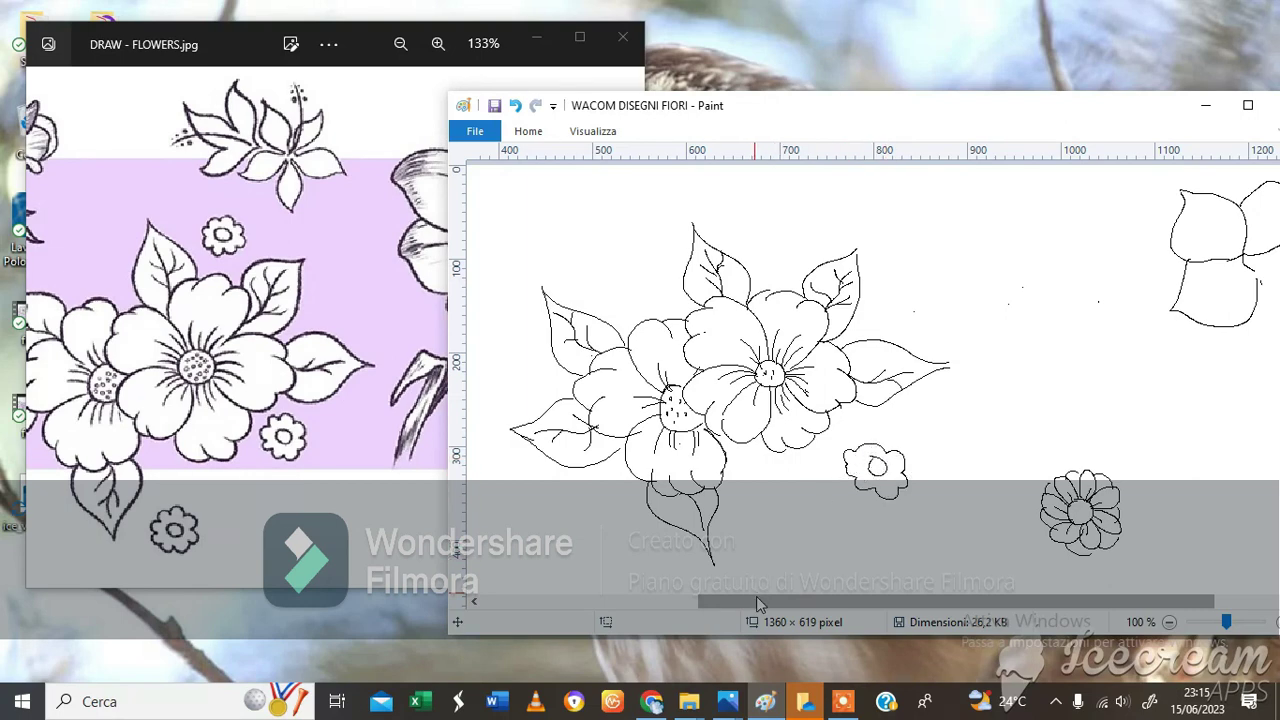
Step: Draw a small round-petalled flower with a ring centre beside the lower leaf and another one between the two upper leaves
left_click_drag(756, 598, 746, 598)
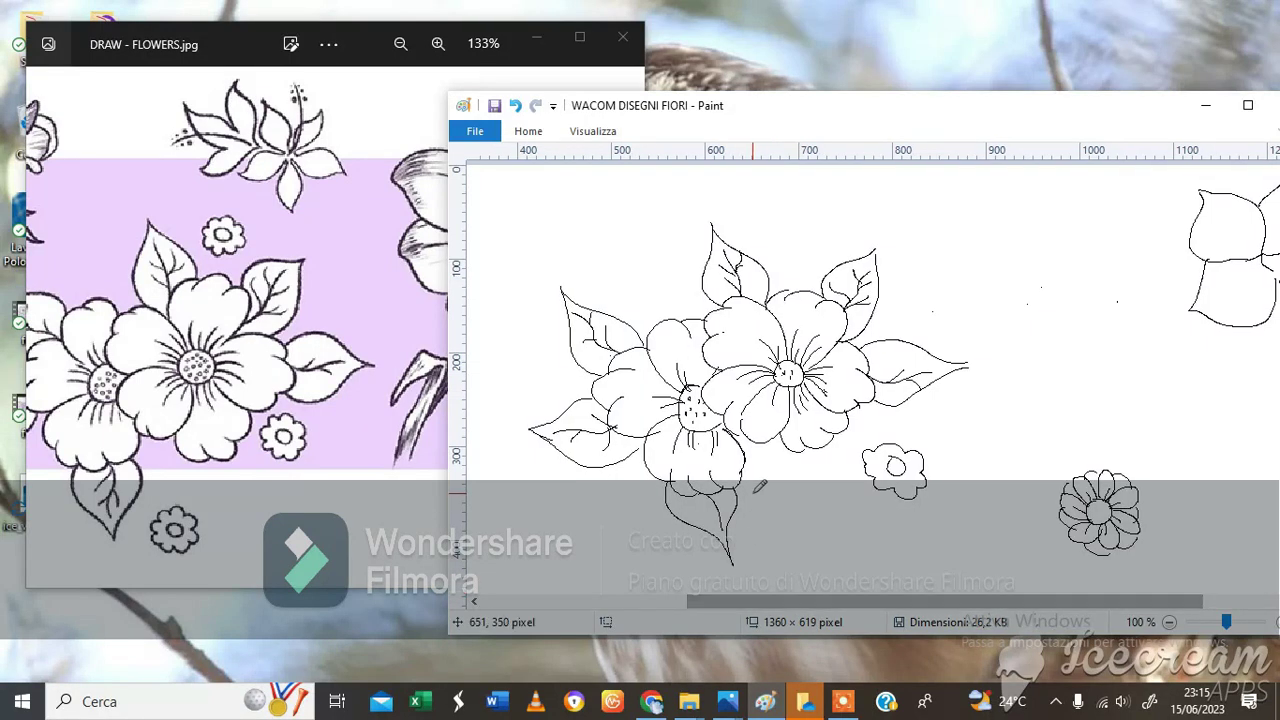
mouse_move(786, 541)
left_mouse_down()
mouse_move(780, 551)
mouse_move(790, 512)
mouse_move(810, 516)
mouse_move(814, 560)
mouse_move(782, 568)
mouse_move(763, 540)
left_mouse_up()
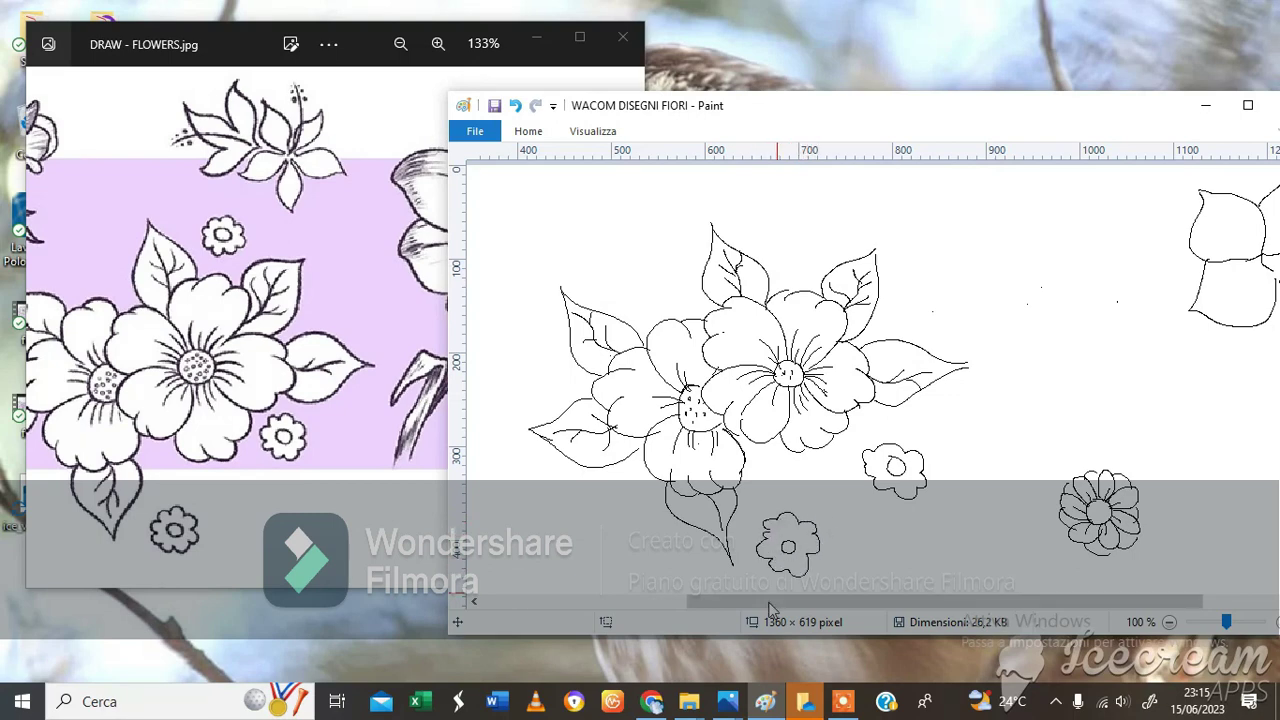
mouse_move(745, 600)
left_mouse_down()
mouse_move(697, 606)
mouse_move(743, 607)
left_mouse_up()
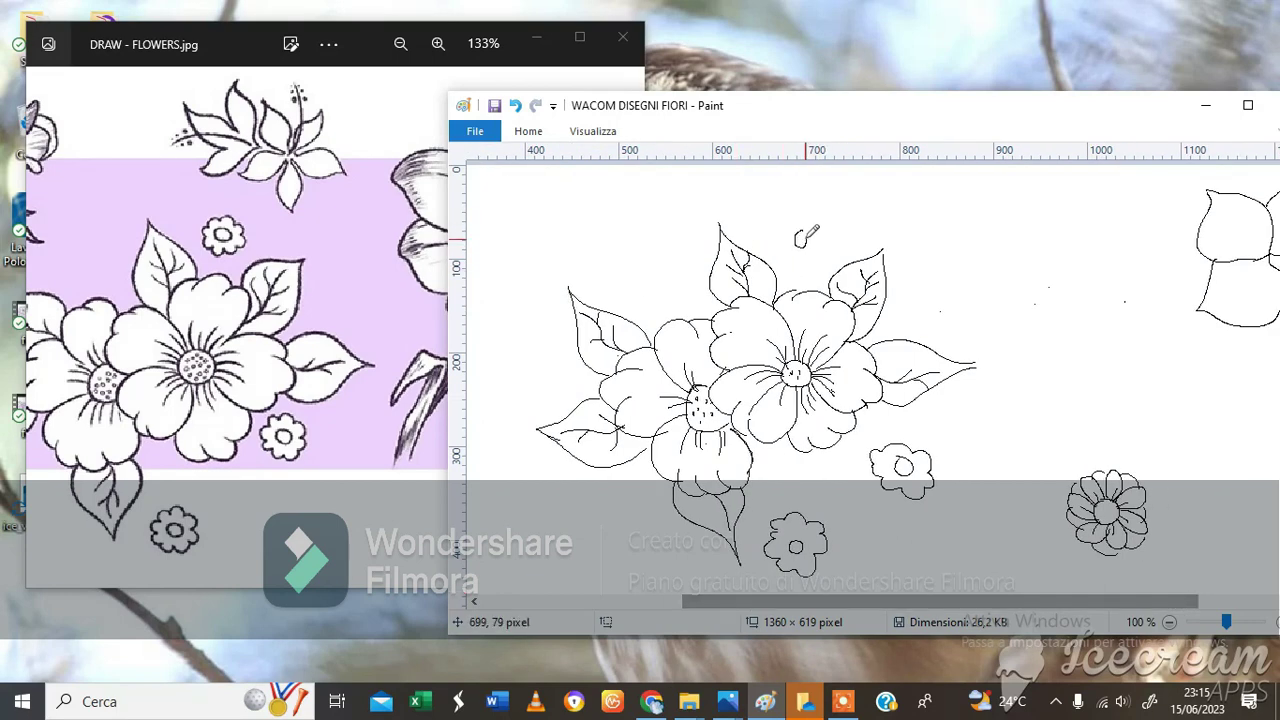
left_click(530, 131)
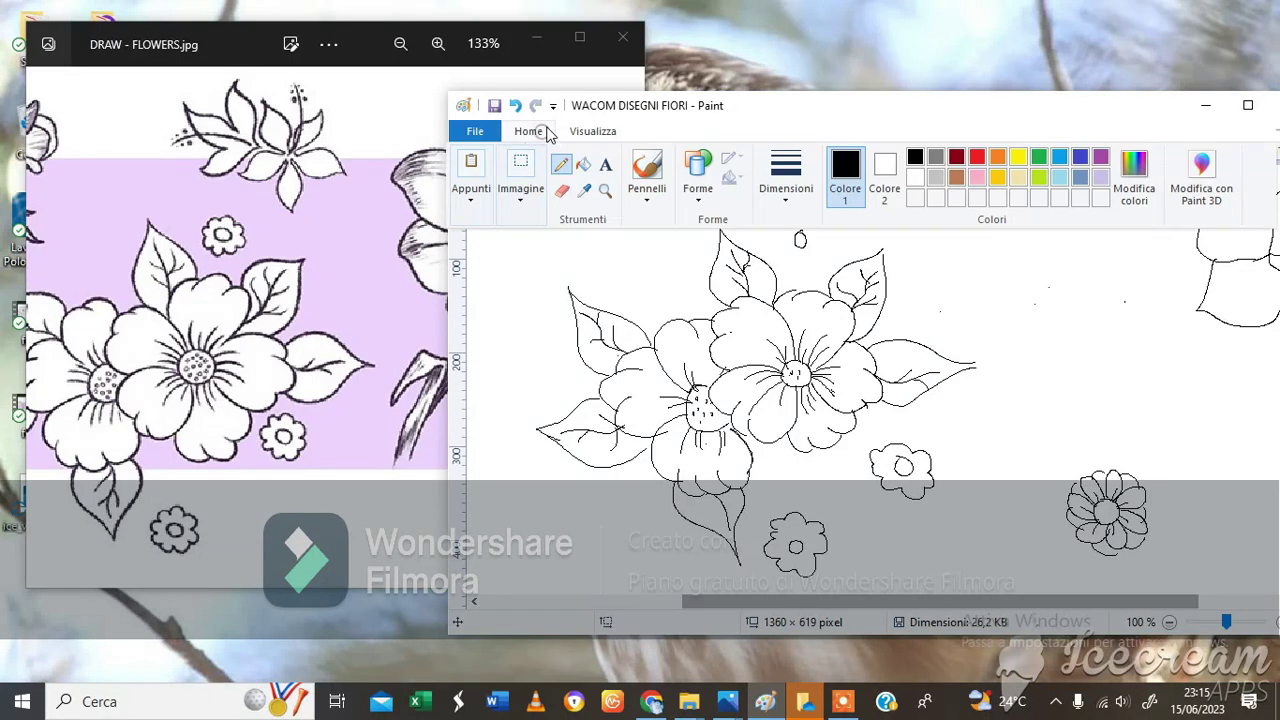
left_click(562, 190)
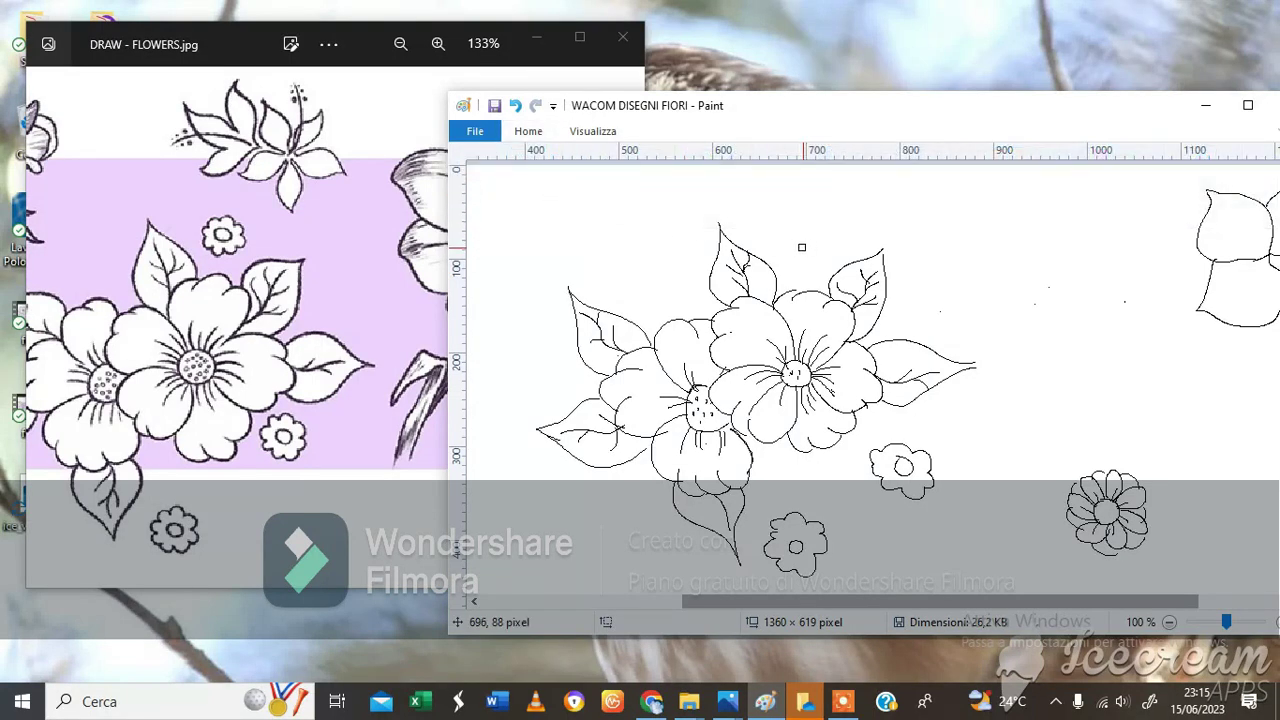
left_click(527, 132)
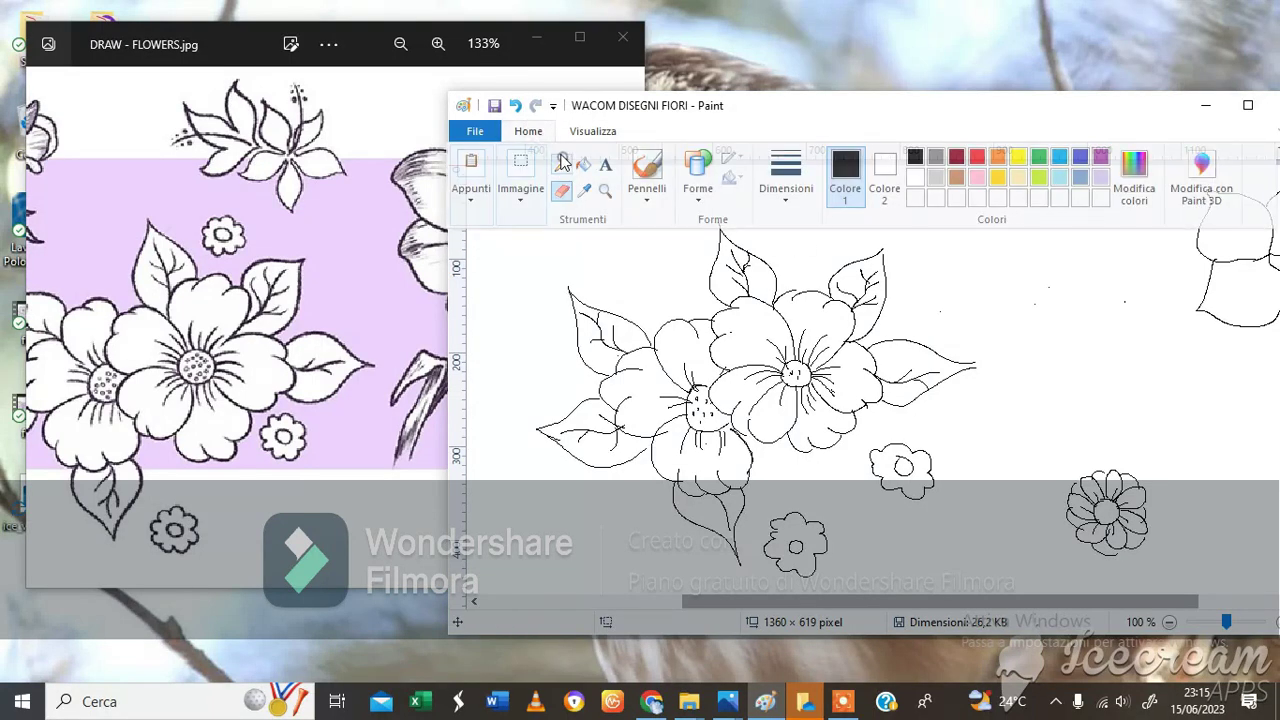
left_click(563, 162)
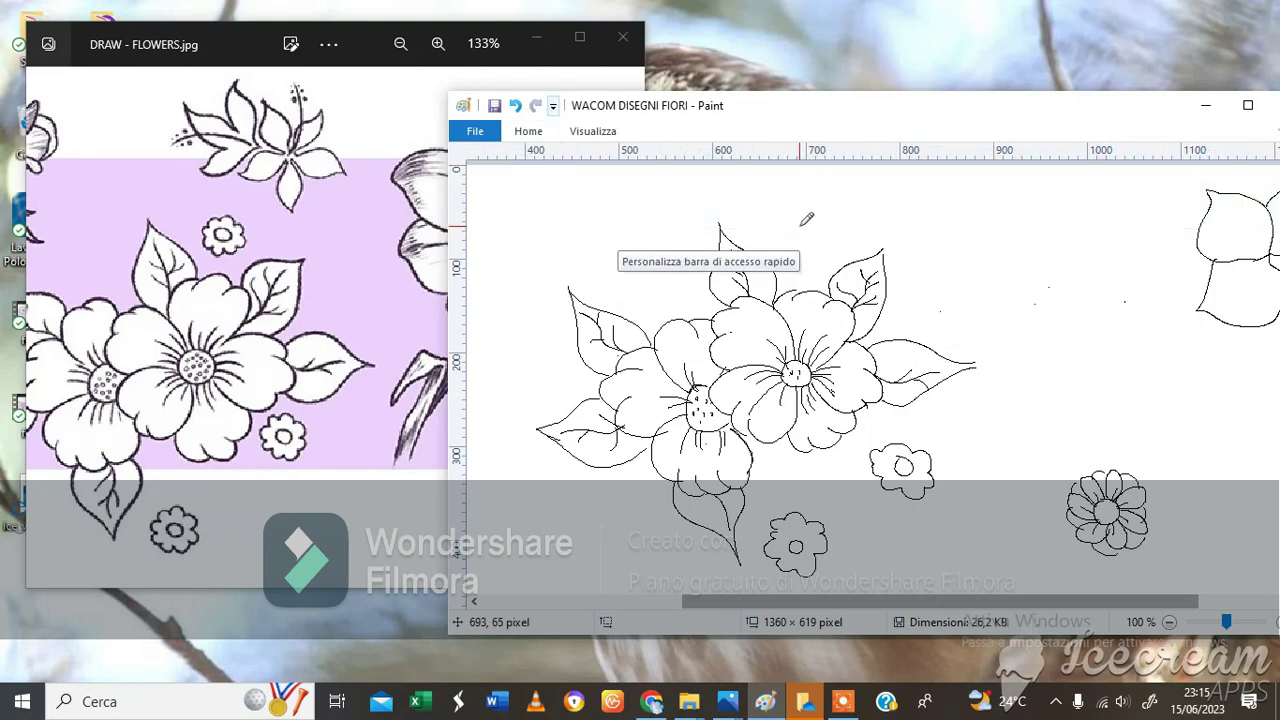
mouse_move(778, 228)
left_mouse_down()
mouse_move(817, 223)
mouse_move(823, 245)
mouse_move(790, 239)
left_mouse_up()
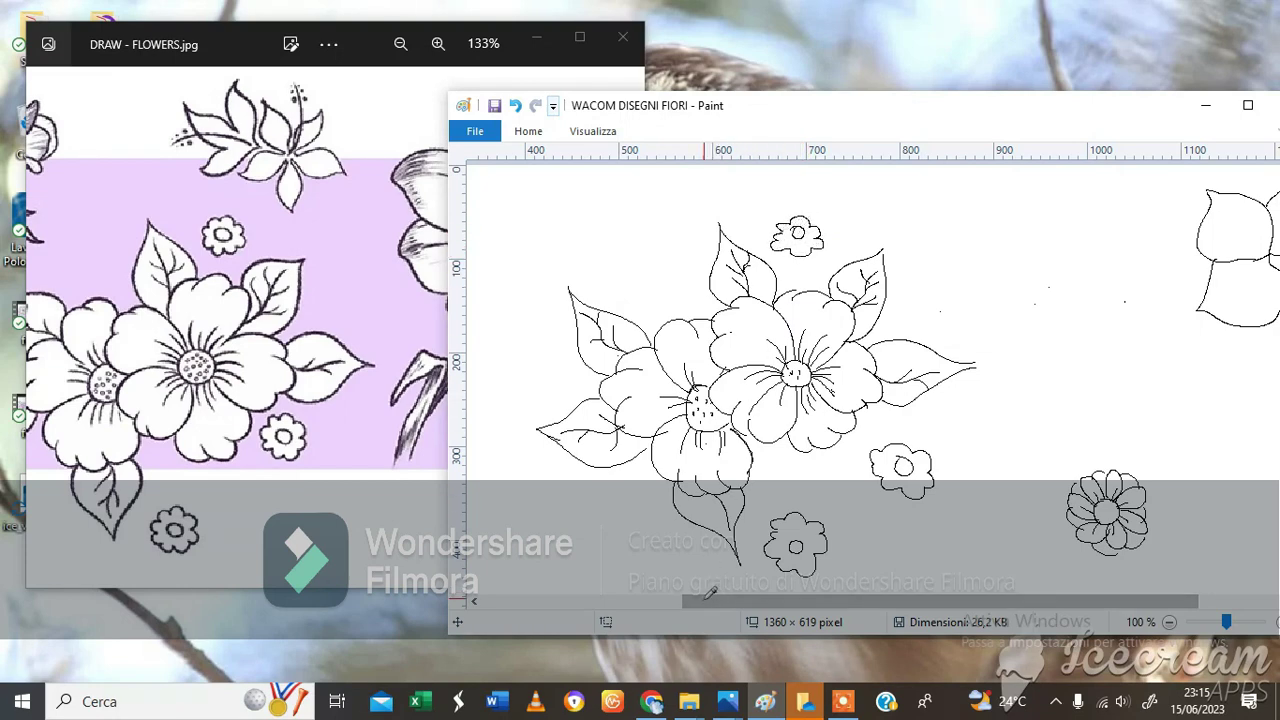
Step: Arrange the canvas window and the reference so the small pointed-petal sprig shows beside the blank area right of the cluster
left_click_drag(714, 598, 619, 596)
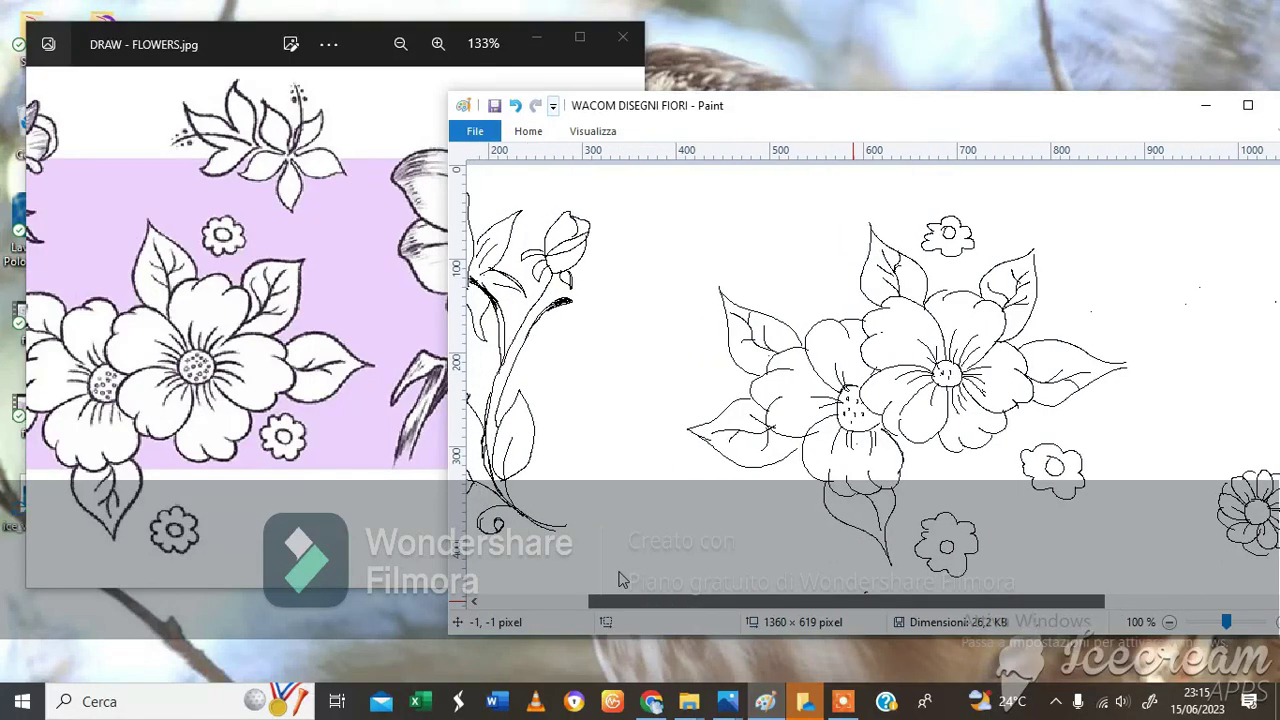
left_click(445, 432)
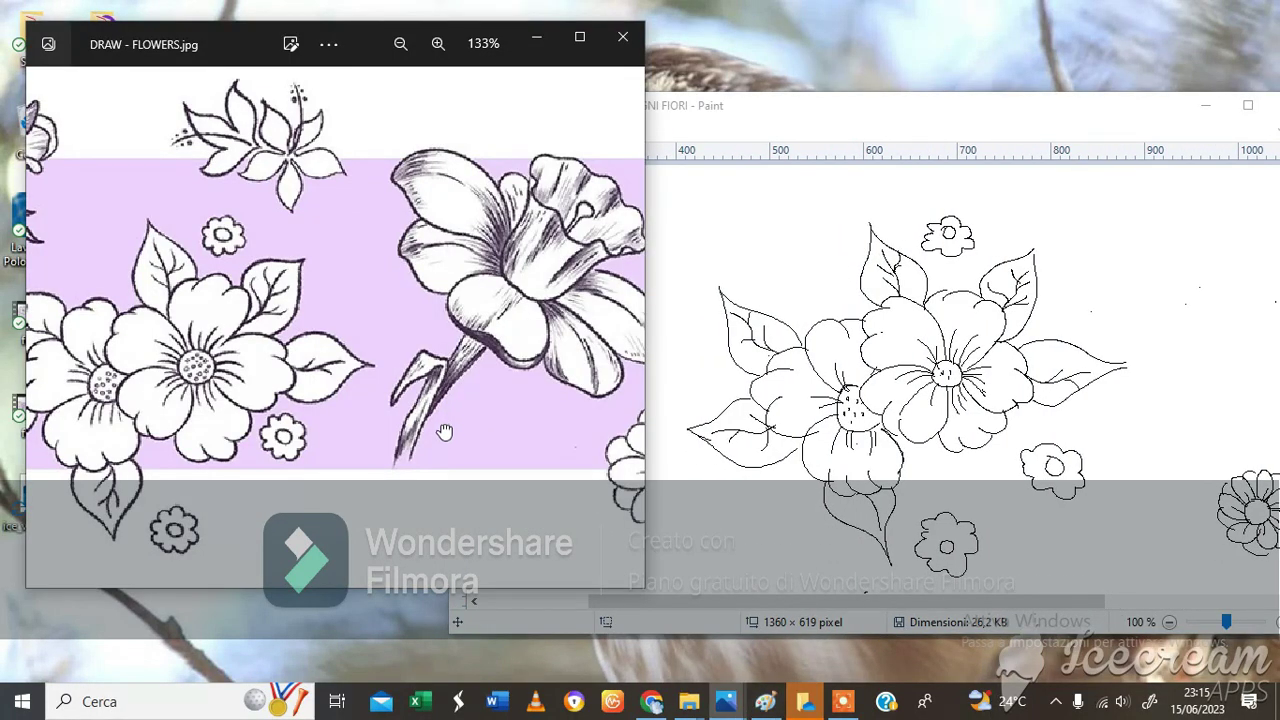
scroll(445, 432, "left", 2)
scroll(445, 432, "right", 4)
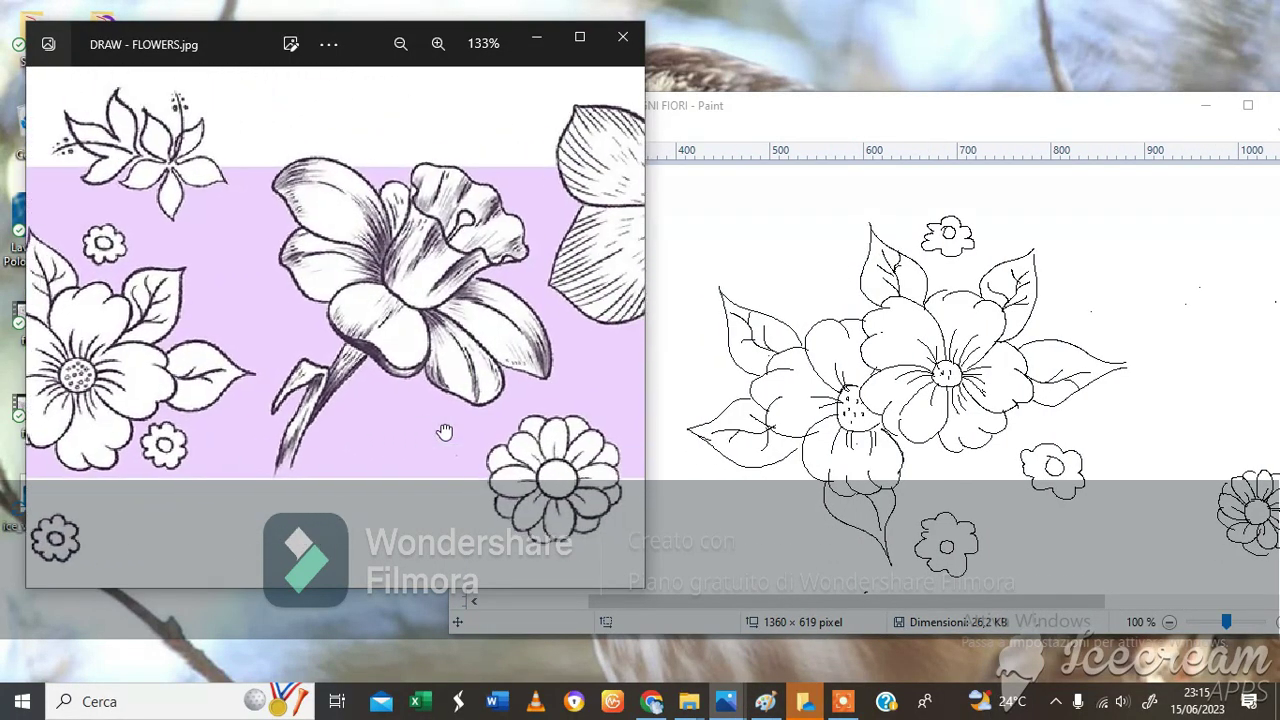
scroll(445, 432, "right", 1)
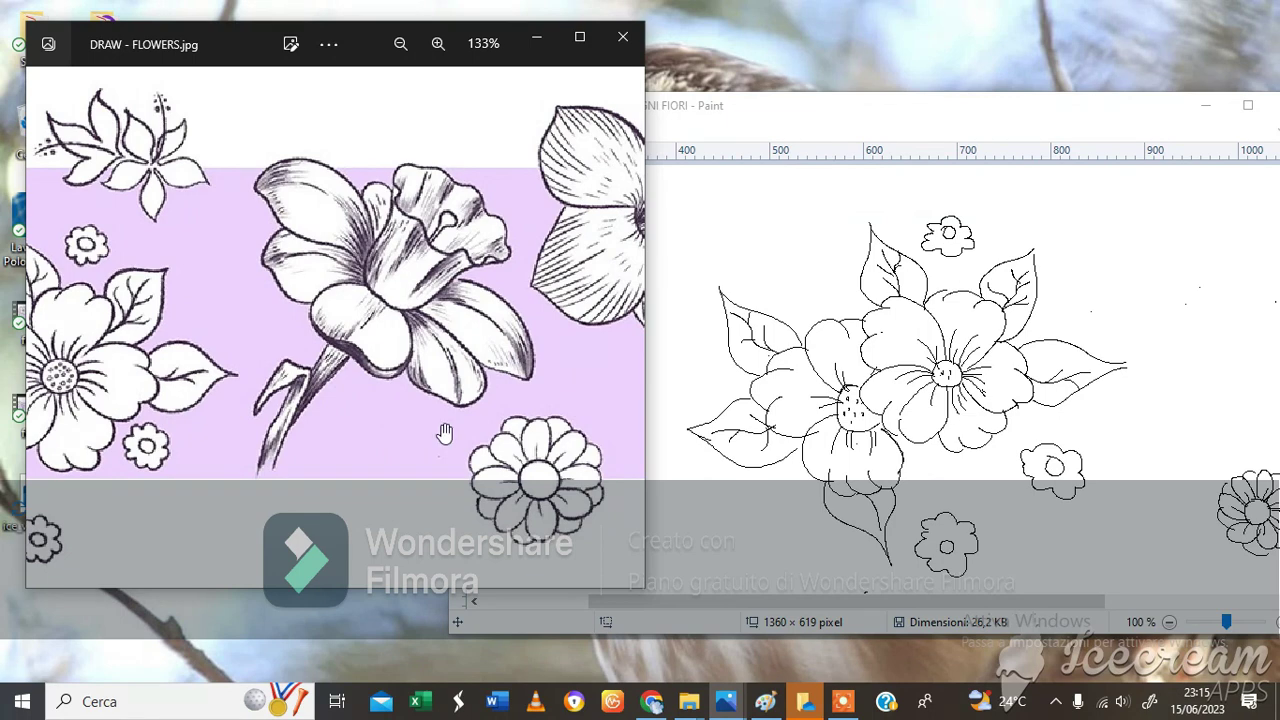
scroll(445, 432, "left", 4)
scroll(445, 432, "up", 2)
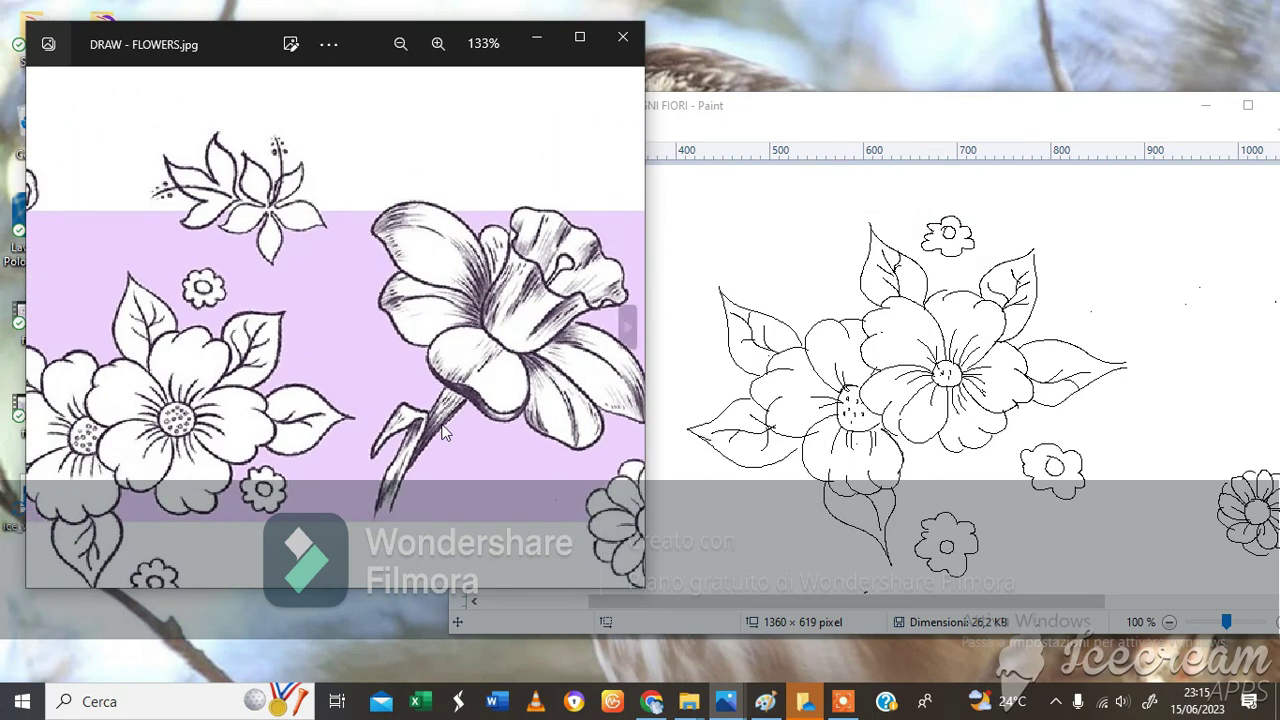
left_click(743, 600)
mouse_move(743, 600)
left_mouse_down()
mouse_move(896, 610)
mouse_move(796, 620)
mouse_move(823, 621)
left_mouse_up()
scroll(822, 556, "right", 5)
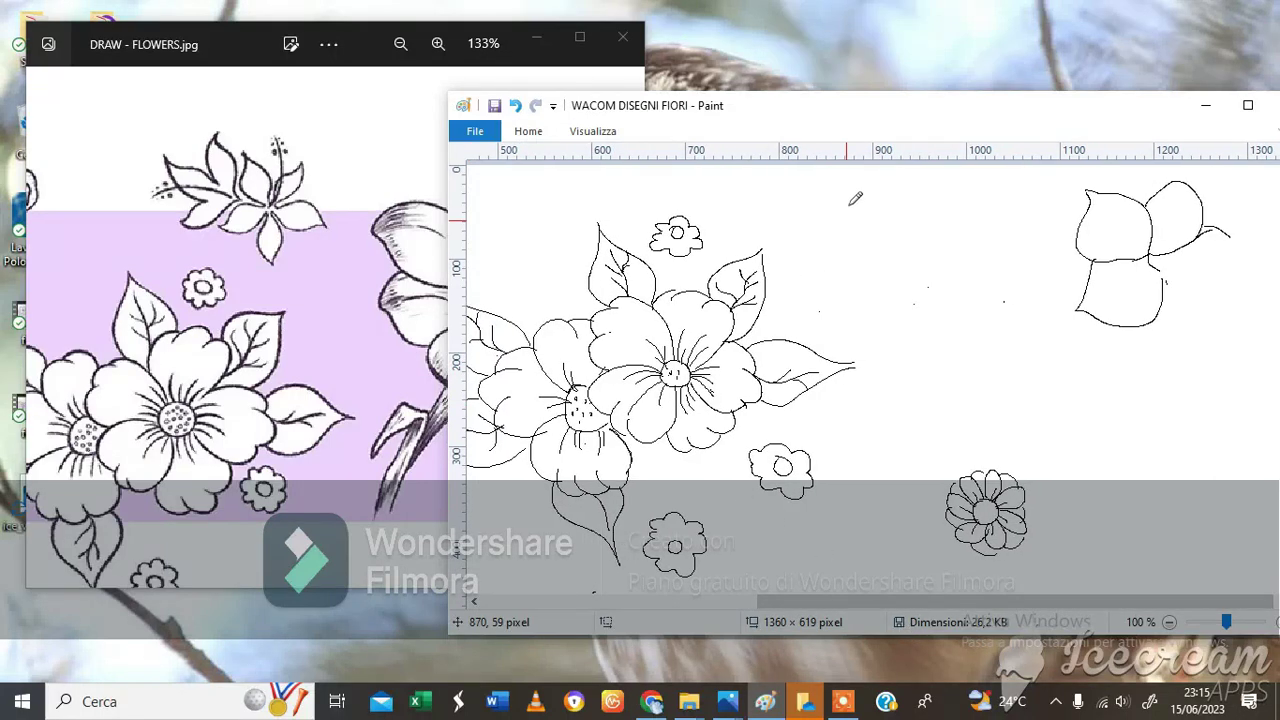
left_click_drag(910, 120, 749, 114)
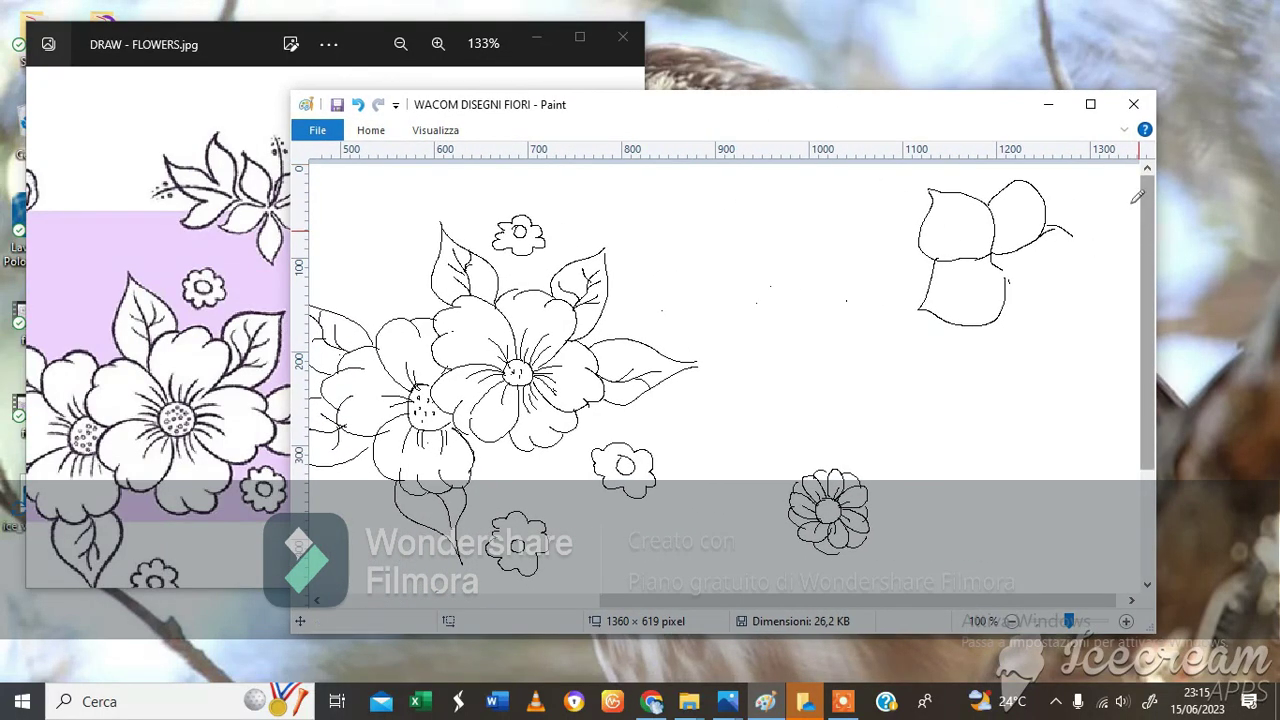
mouse_move(681, 109)
left_mouse_down()
mouse_move(843, 89)
mouse_move(787, 78)
left_mouse_up()
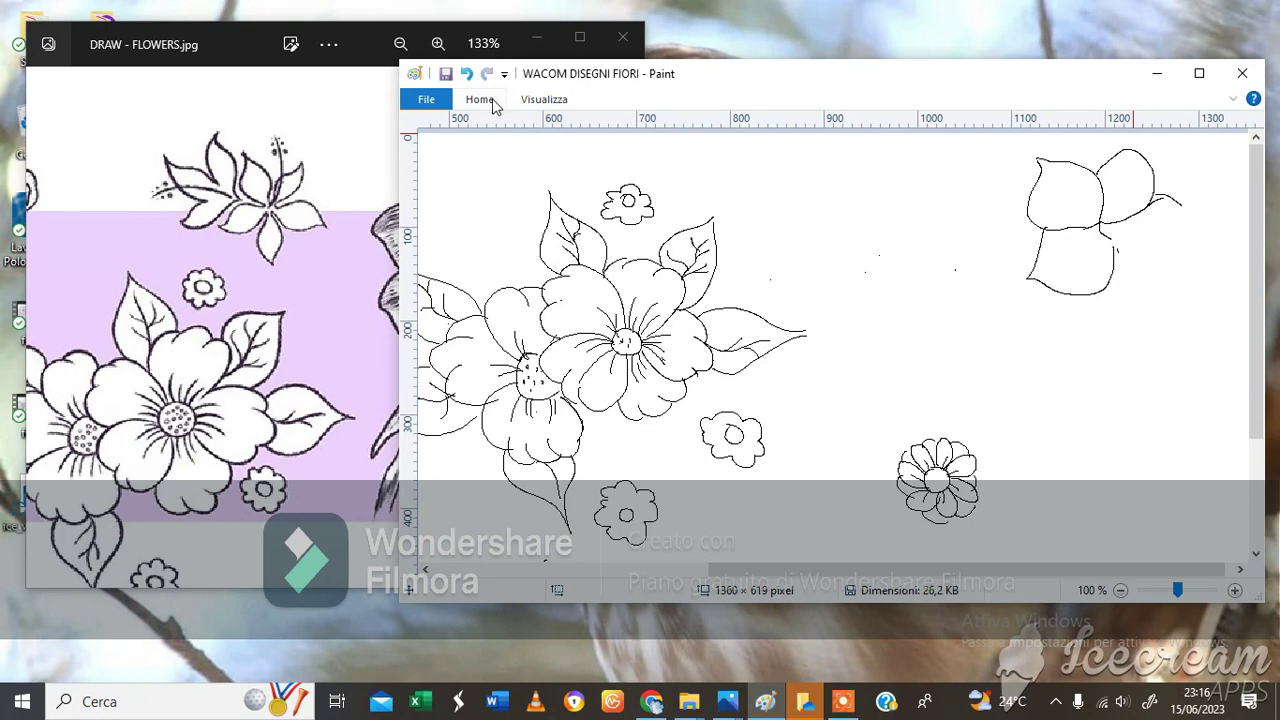
Step: Draw the sprig of two pointed-petal blossoms in the blank area to the upper right of the flower cluster
left_click(480, 99)
left_click(572, 138)
mouse_move(828, 213)
left_mouse_down()
mouse_move(822, 152)
mouse_move(848, 185)
mouse_move(848, 228)
mouse_move(753, 163)
mouse_move(780, 212)
mouse_move(806, 214)
mouse_move(792, 250)
mouse_move(856, 229)
mouse_move(887, 192)
mouse_move(876, 228)
left_mouse_up()
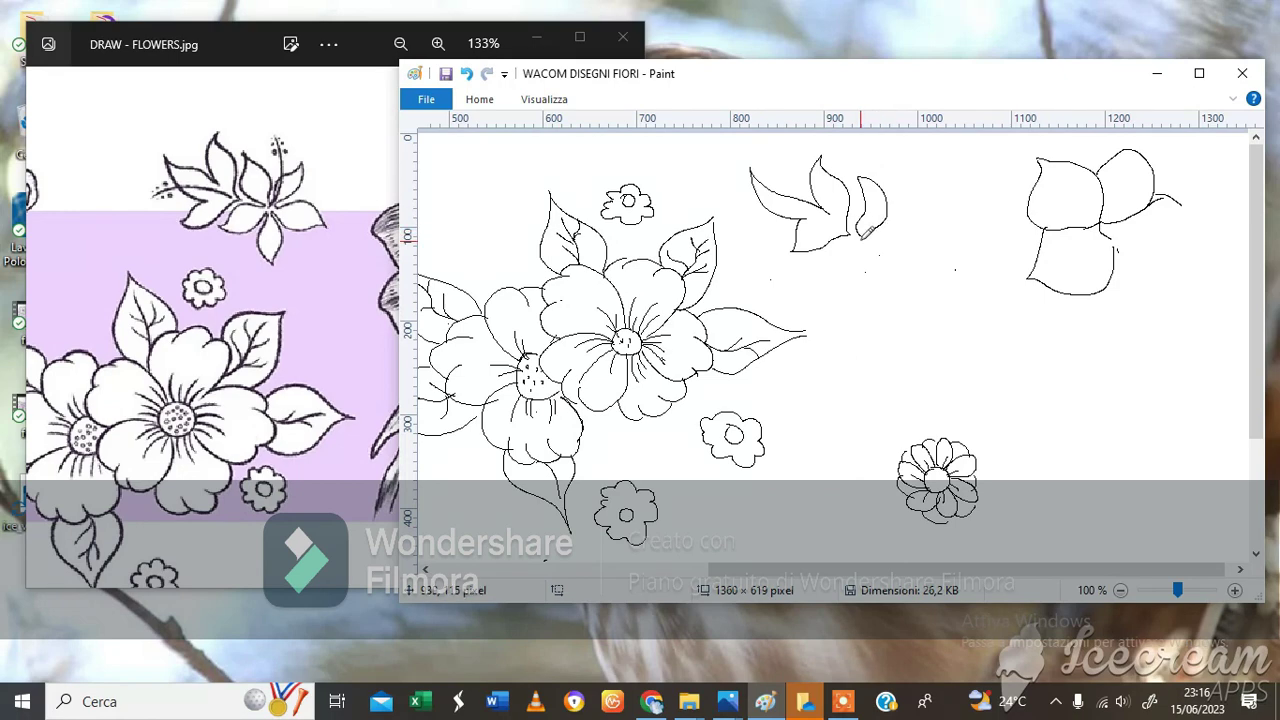
mouse_move(838, 249)
left_mouse_down()
mouse_move(826, 280)
mouse_move(856, 268)
mouse_move(862, 248)
mouse_move(874, 296)
mouse_move(876, 244)
mouse_move(932, 257)
mouse_move(914, 232)
mouse_move(890, 231)
mouse_move(916, 190)
left_mouse_up()
left_click_drag(916, 190, 884, 238)
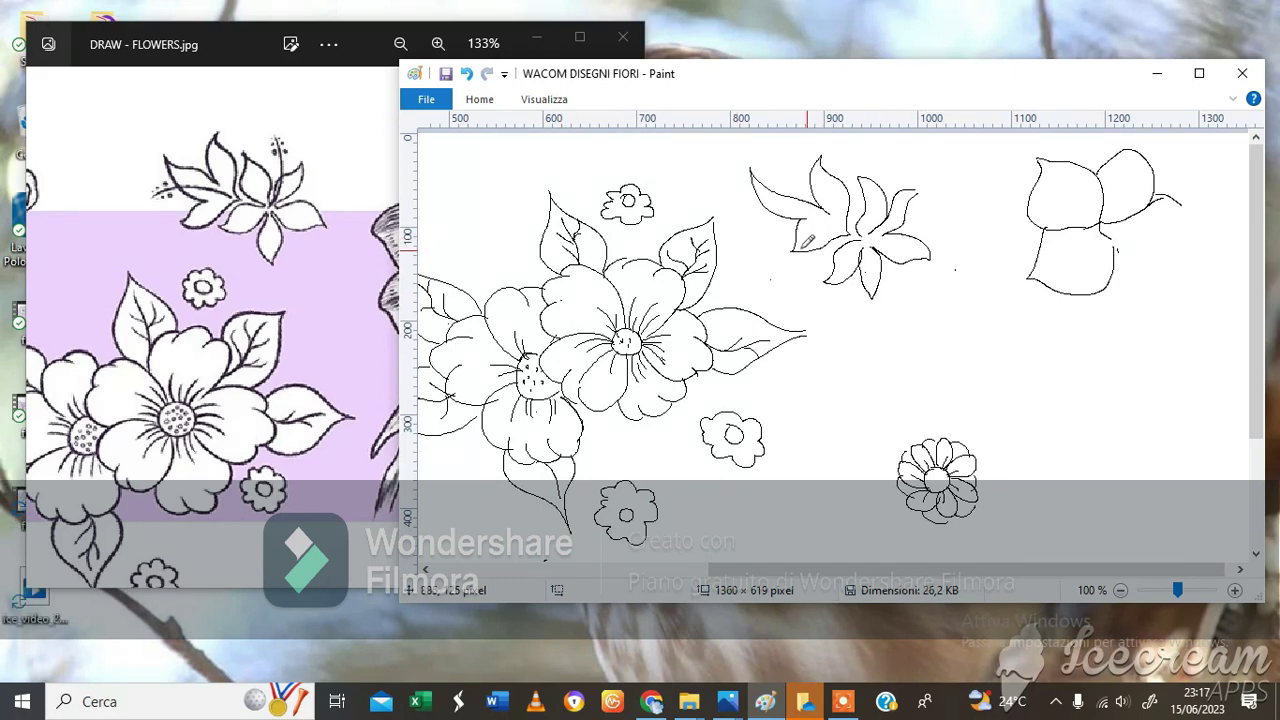
mouse_move(806, 240)
left_mouse_down()
mouse_move(869, 237)
mouse_move(893, 160)
mouse_move(864, 232)
left_mouse_up()
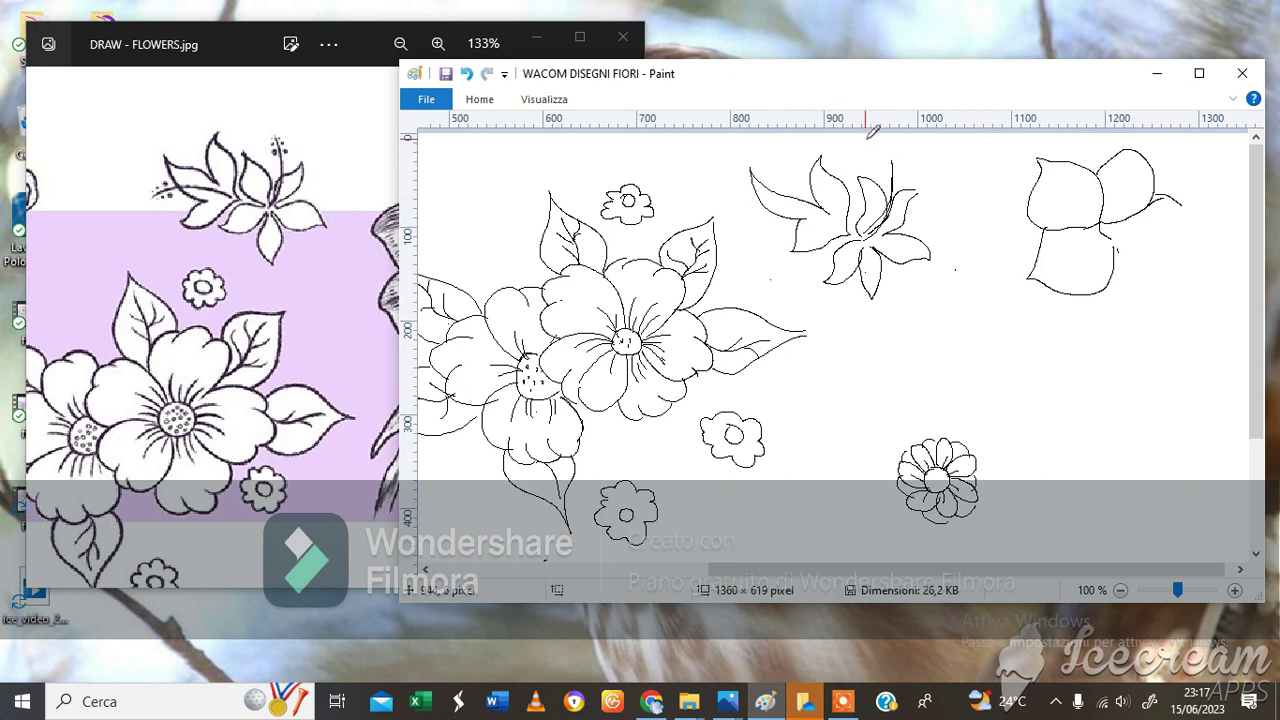
Step: Complete the sprig's two protruding stamens with small dots around their tips, above and to the left of the petals
mouse_move(895, 145)
left_mouse_down()
mouse_move(883, 213)
mouse_move(864, 222)
mouse_move(888, 144)
left_mouse_up()
left_click_drag(887, 166, 888, 173)
left_click(896, 158)
left_click(897, 170)
mouse_move(836, 206)
left_mouse_down()
mouse_move(785, 215)
mouse_move(756, 238)
left_mouse_up()
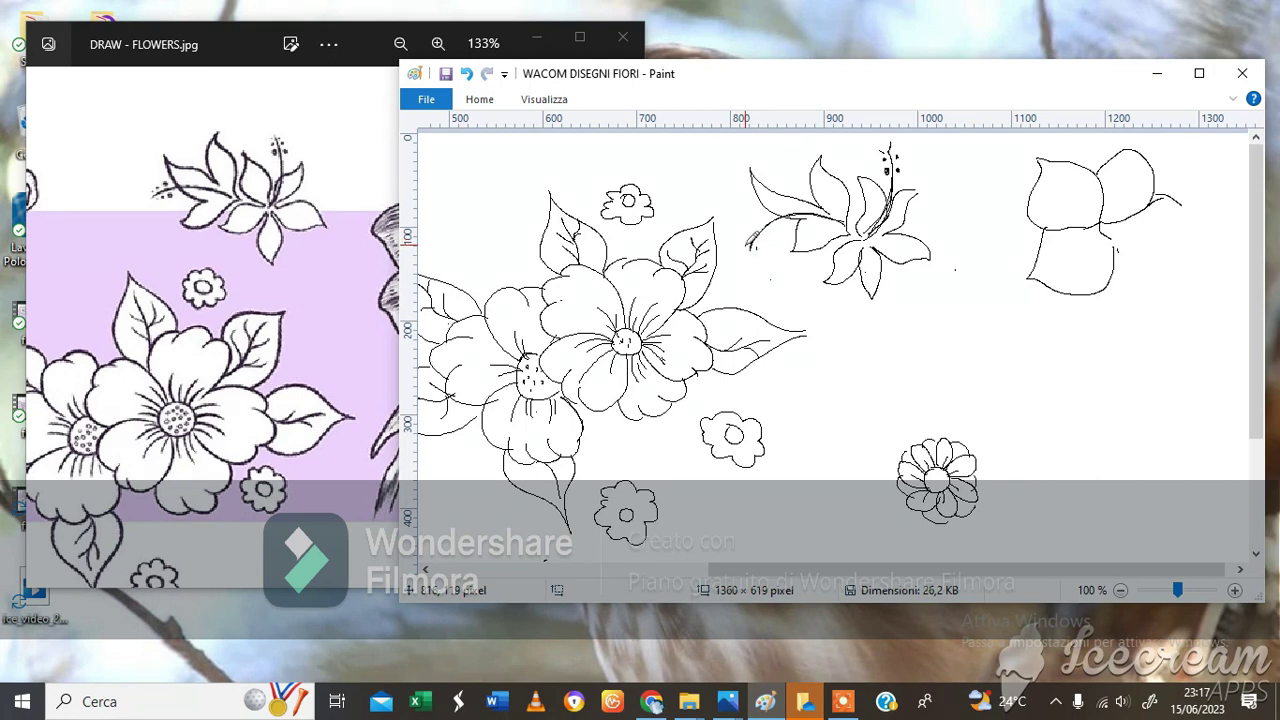
left_click(756, 235)
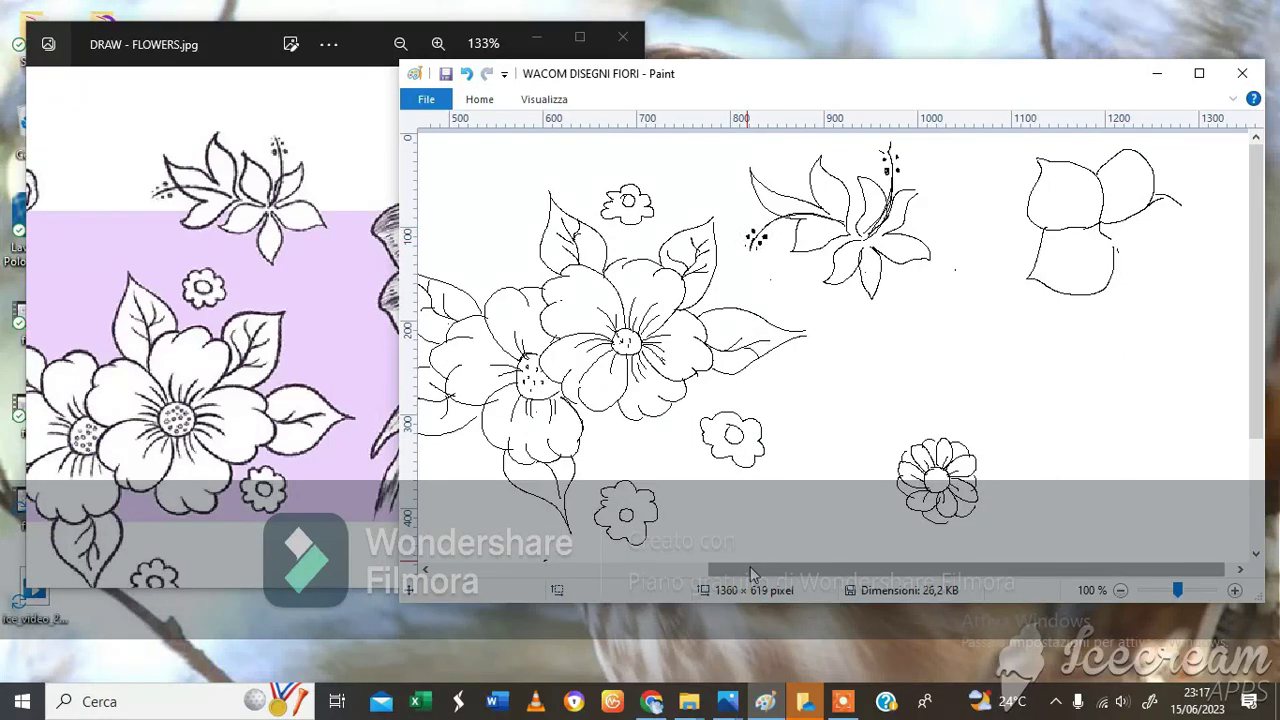
Step: Bring the reference daffodil into view, and erase the old round many-petalled flower and the unfinished three-petal outline on the canvas
left_click_drag(785, 572, 793, 572)
left_click(398, 502)
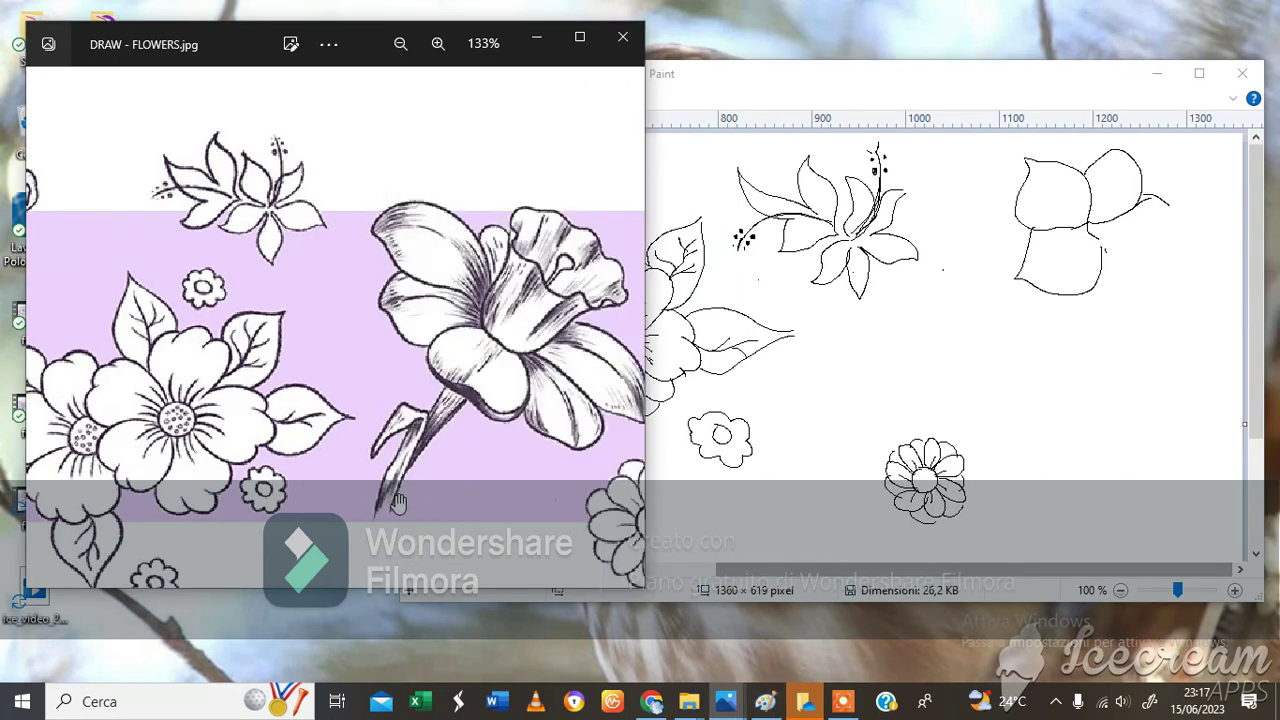
scroll(398, 502, "right", 1)
scroll(398, 502, "right", 2)
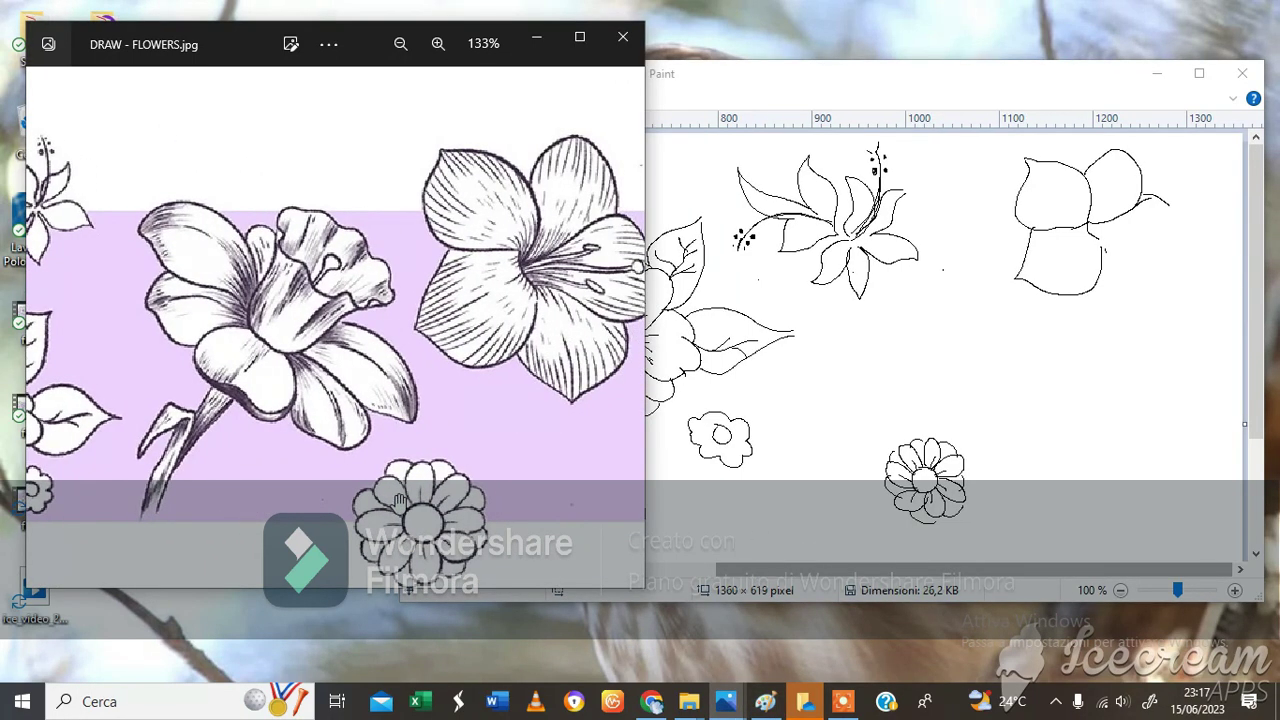
left_click(742, 567)
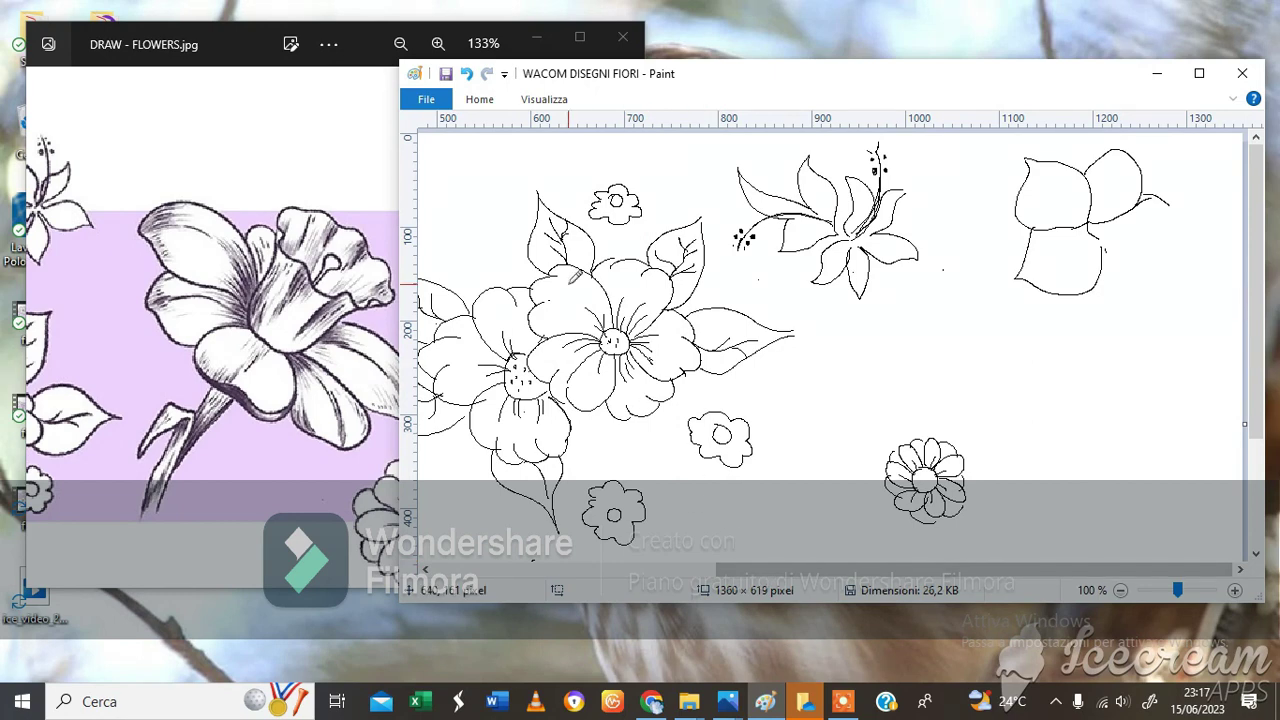
left_click(479, 100)
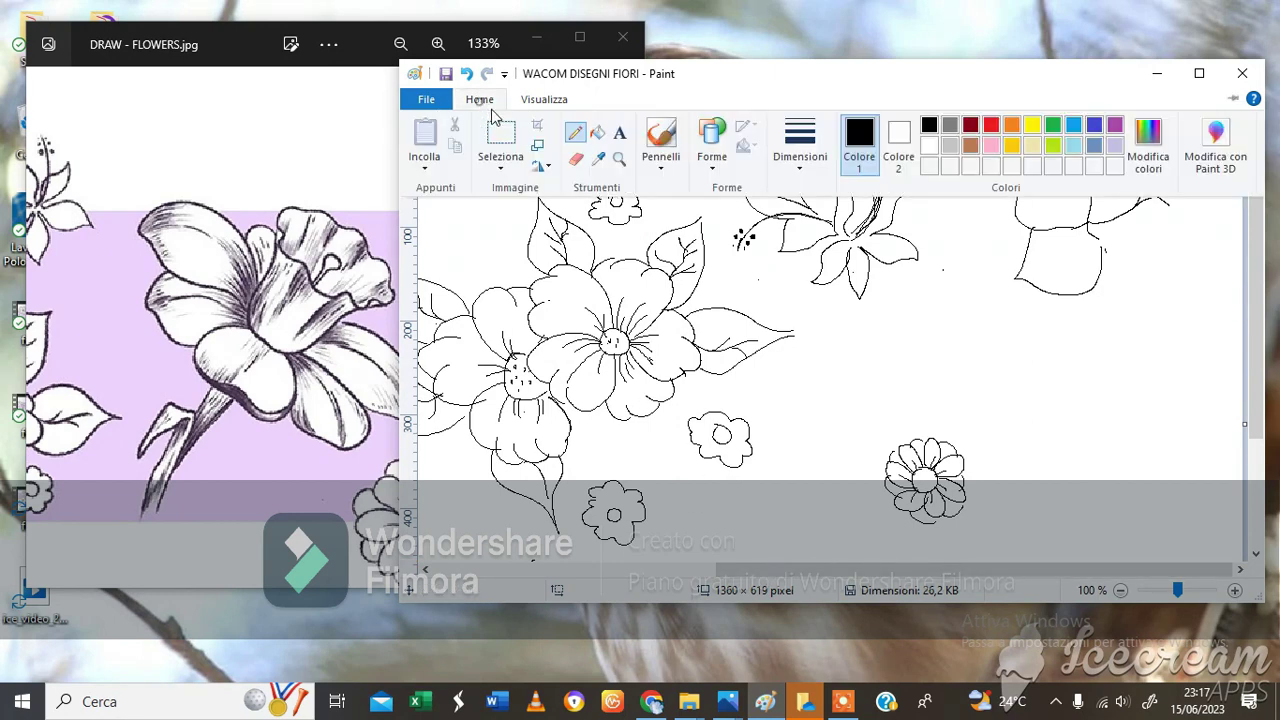
left_click(570, 162)
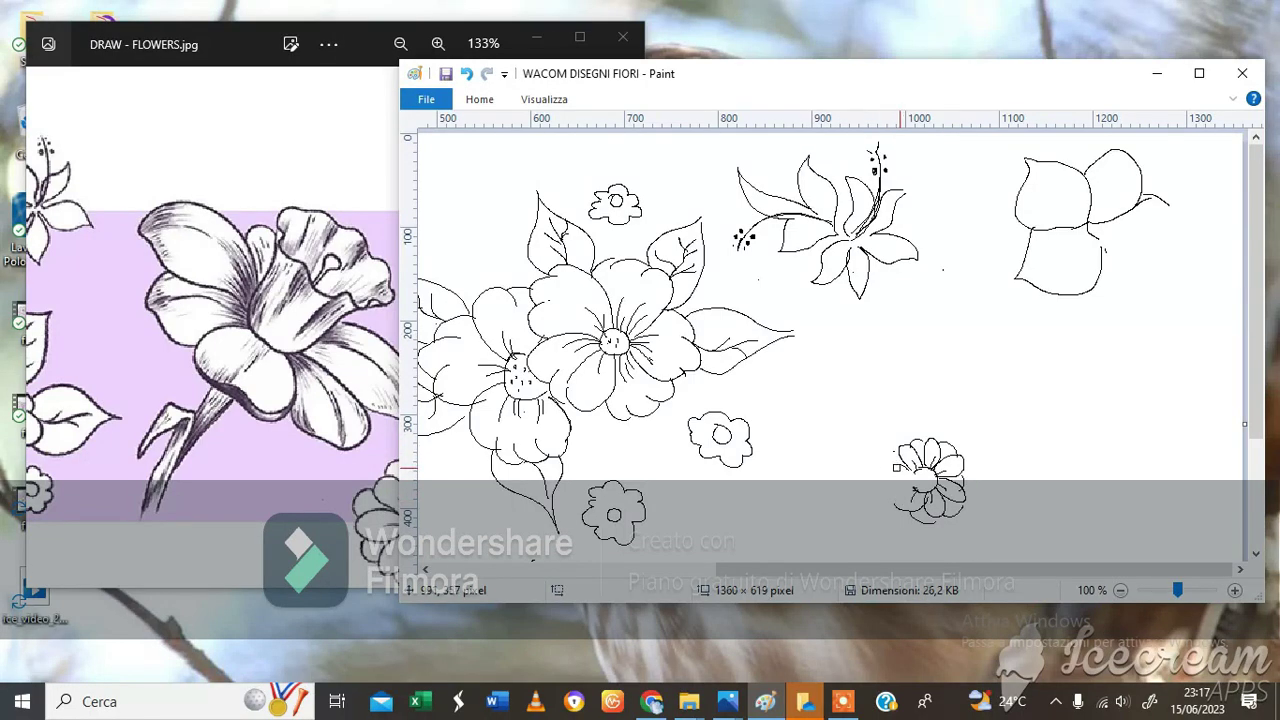
mouse_move(897, 467)
left_mouse_down()
mouse_move(914, 478)
mouse_move(910, 452)
mouse_move(897, 456)
mouse_move(942, 517)
mouse_move(925, 519)
mouse_move(910, 489)
mouse_move(948, 502)
mouse_move(935, 440)
left_mouse_up()
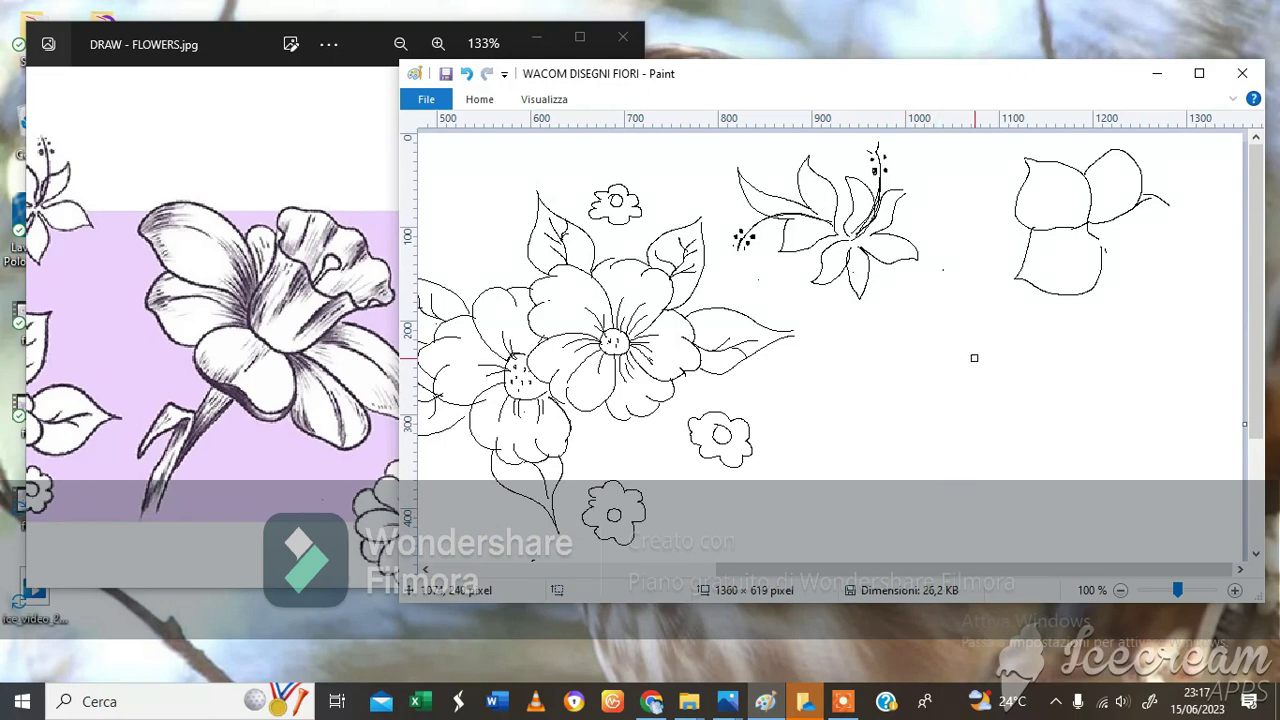
mouse_move(1048, 194)
left_mouse_down()
mouse_move(1021, 254)
mouse_move(1033, 161)
mouse_move(1085, 221)
mouse_move(1080, 238)
mouse_move(1076, 224)
mouse_move(1036, 230)
mouse_move(1027, 283)
left_mouse_up()
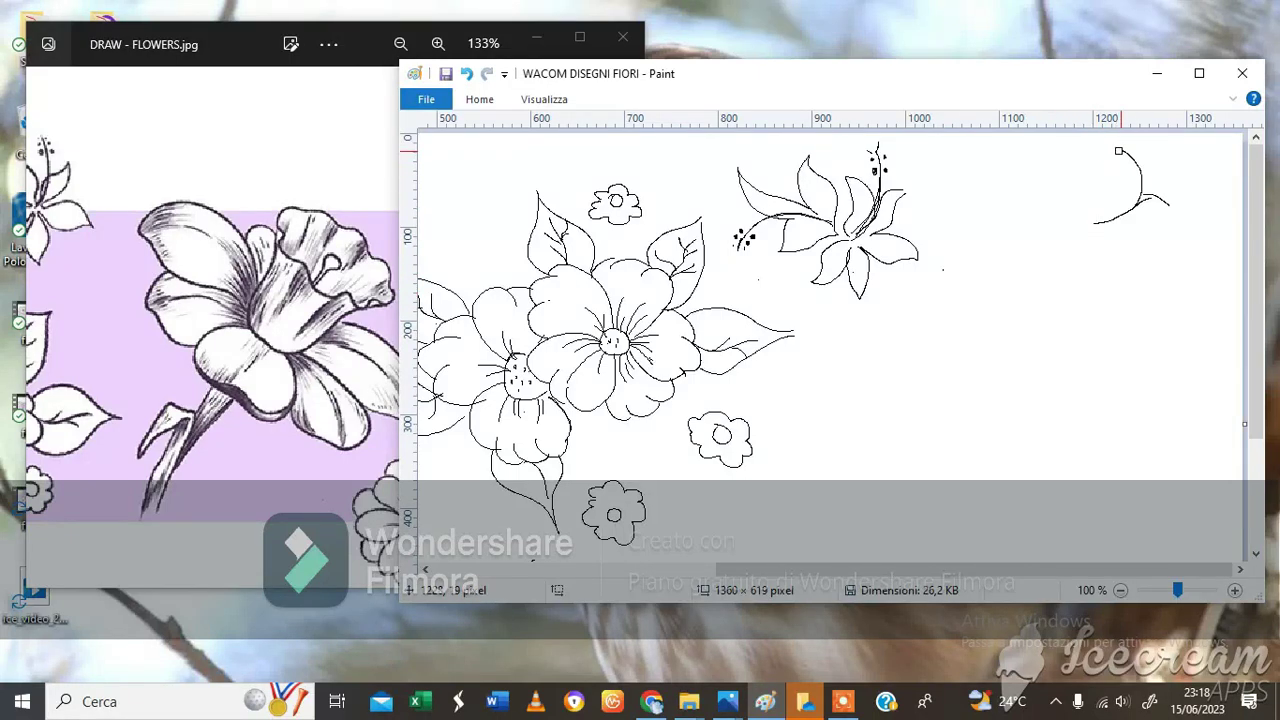
mouse_move(1133, 168)
left_mouse_down()
mouse_move(1110, 222)
mouse_move(1093, 216)
mouse_move(1152, 201)
mouse_move(1168, 213)
left_mouse_up()
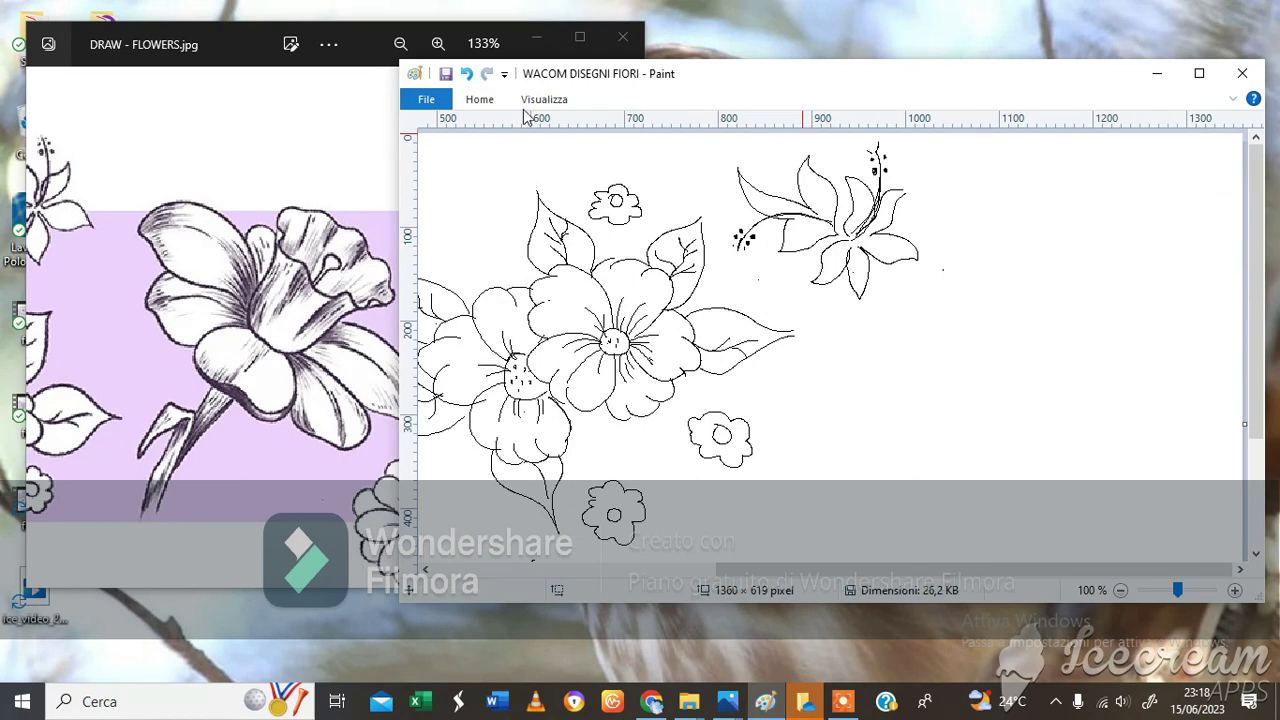
Step: Draw the daffodil's wavy trumpet rim and tapering cup right of the sprig, and erase the cup's left side and base
left_click(480, 99)
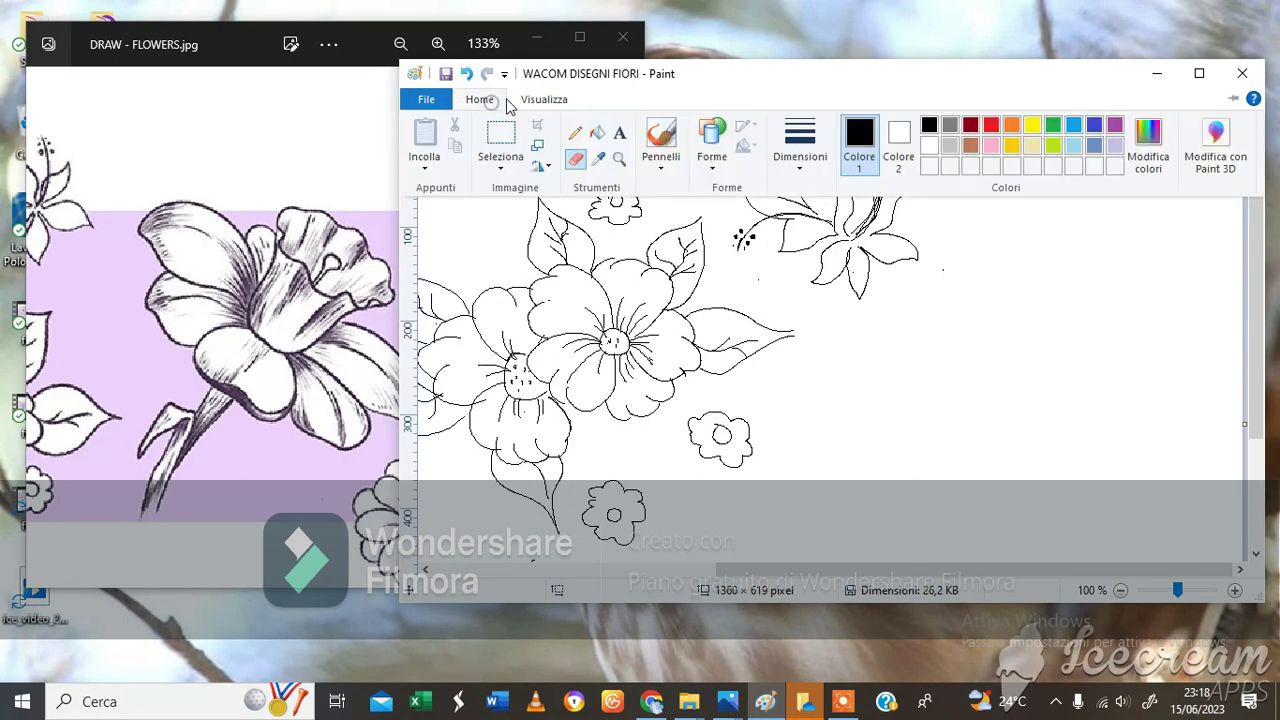
left_click(576, 134)
left_click(397, 274)
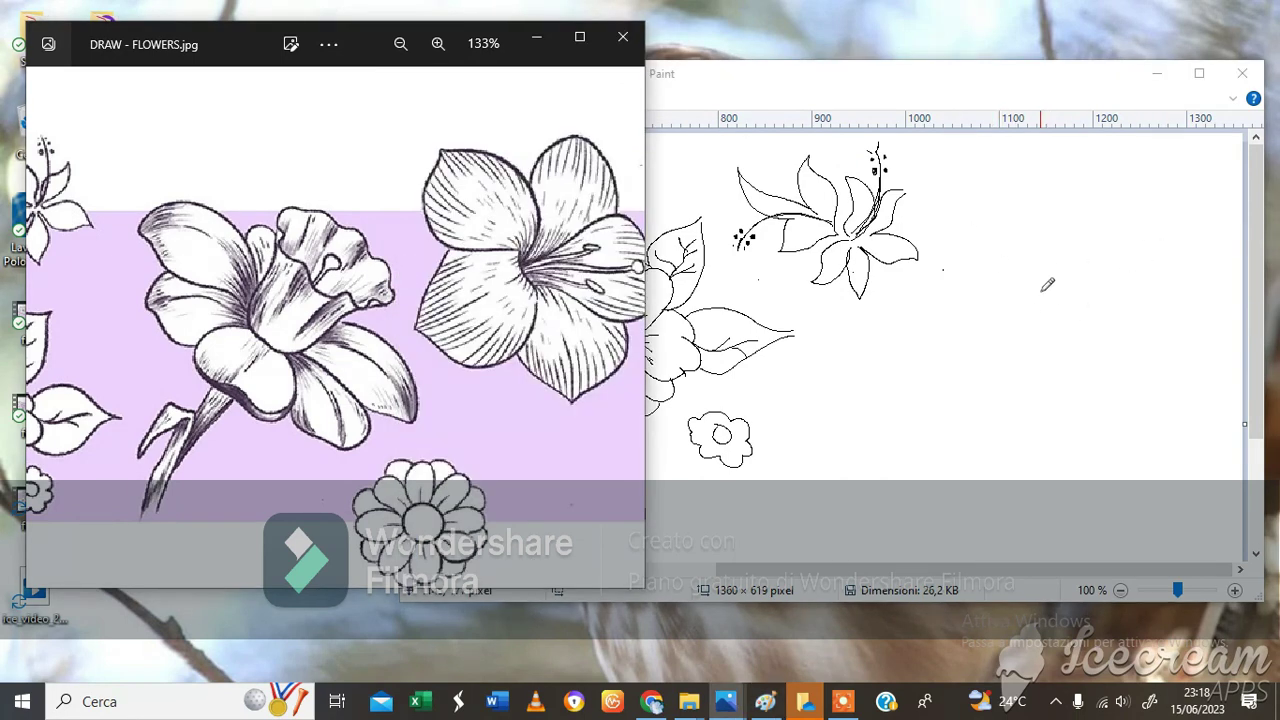
left_click(1040, 235)
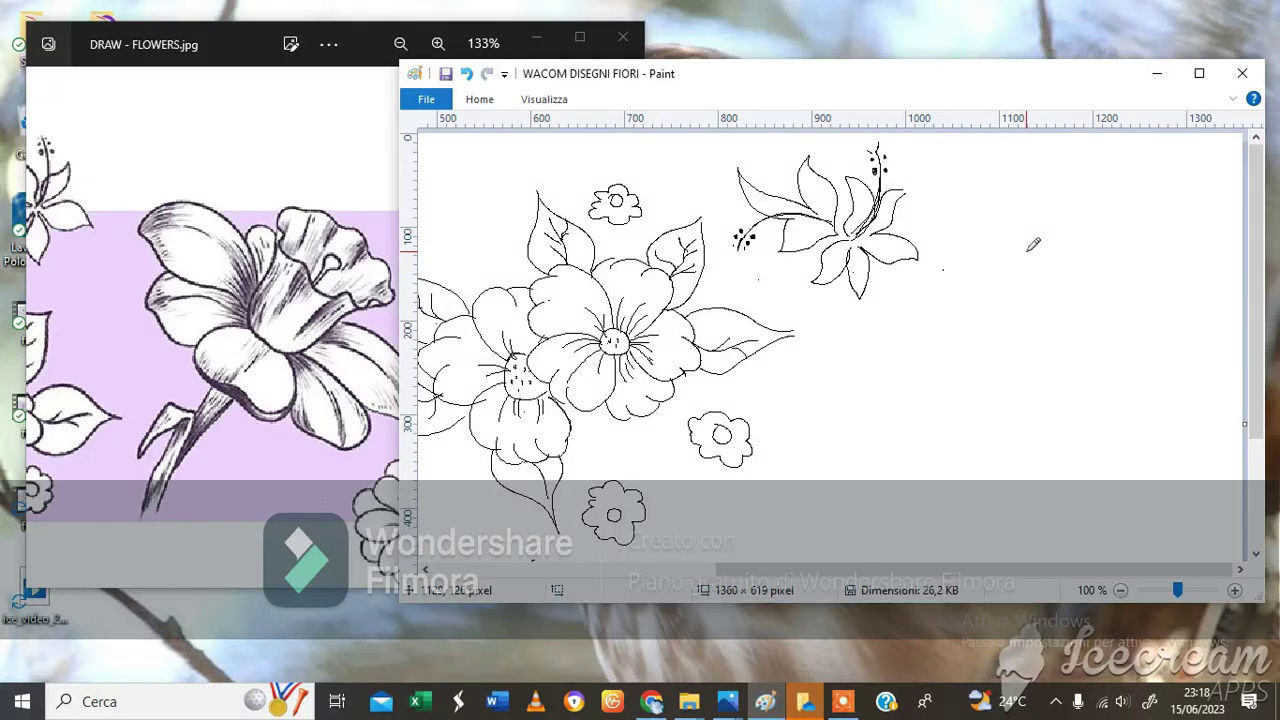
mouse_move(1025, 256)
left_mouse_down()
mouse_move(1050, 297)
mouse_move(1126, 308)
left_mouse_up()
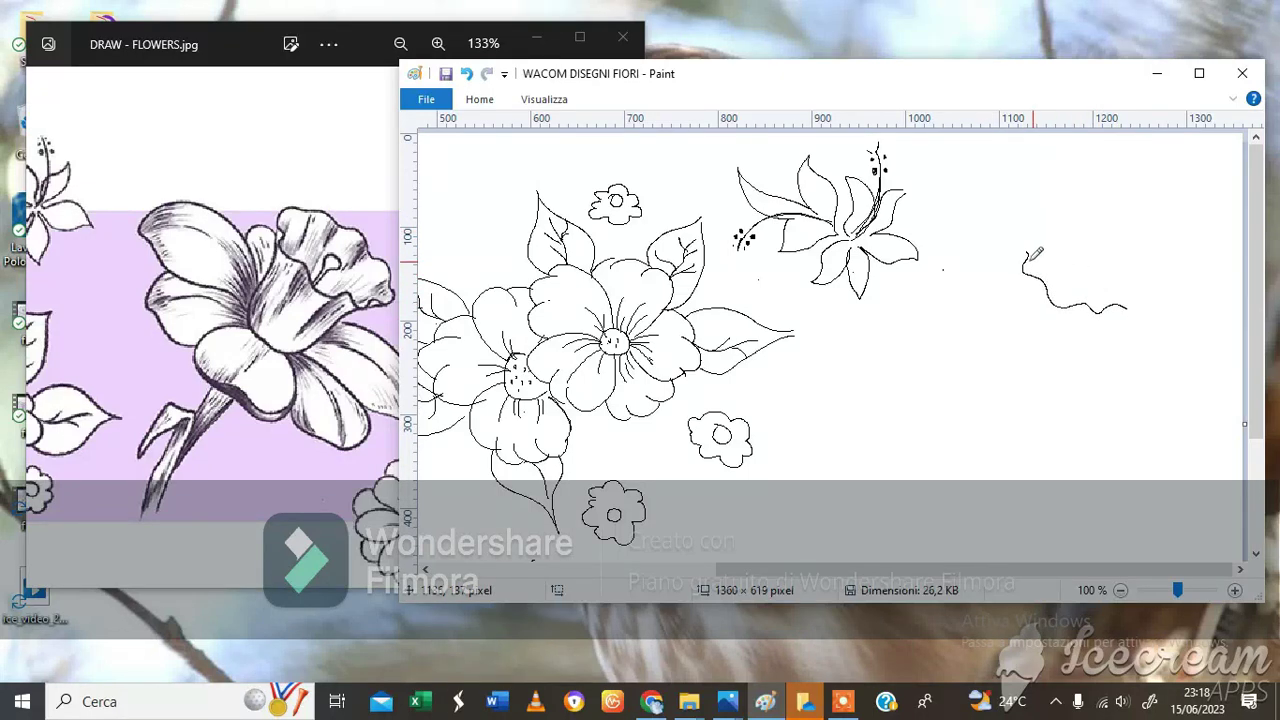
mouse_move(1026, 254)
left_mouse_down()
mouse_move(1038, 230)
mouse_move(1070, 228)
mouse_move(1137, 288)
left_mouse_up()
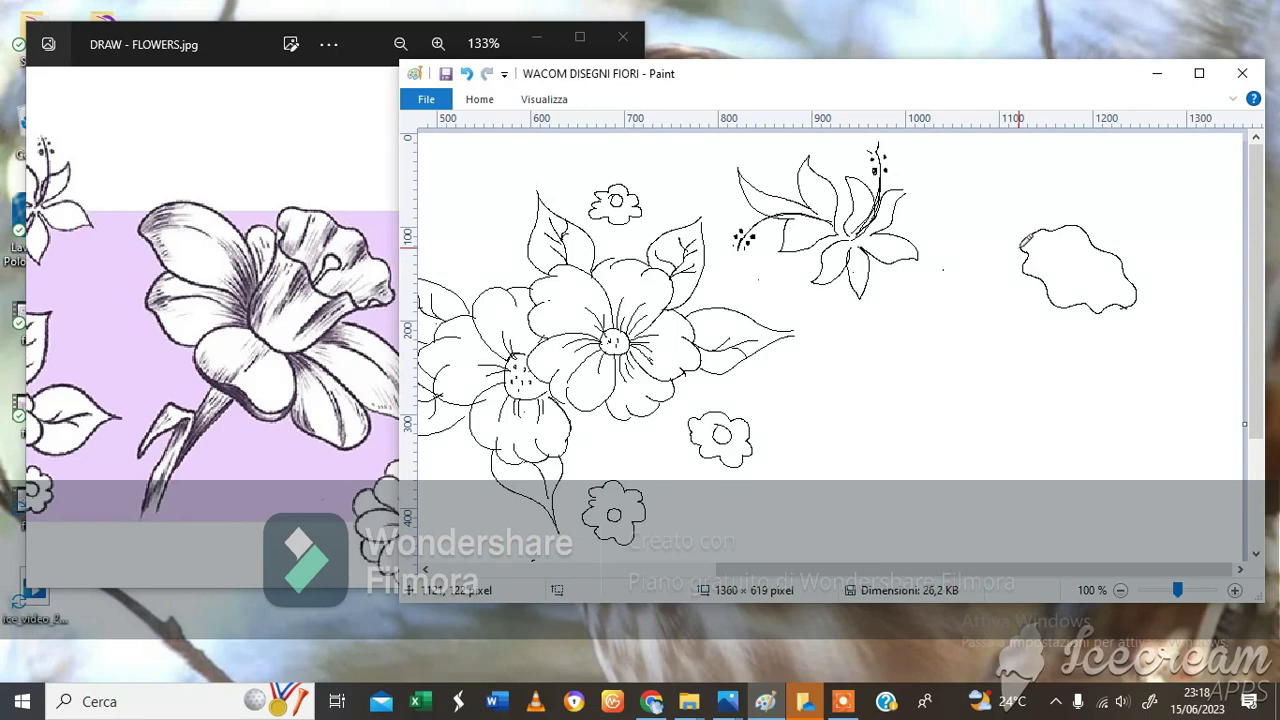
mouse_move(1004, 292)
left_mouse_down()
mouse_move(995, 345)
mouse_move(1020, 377)
mouse_move(1130, 302)
left_mouse_up()
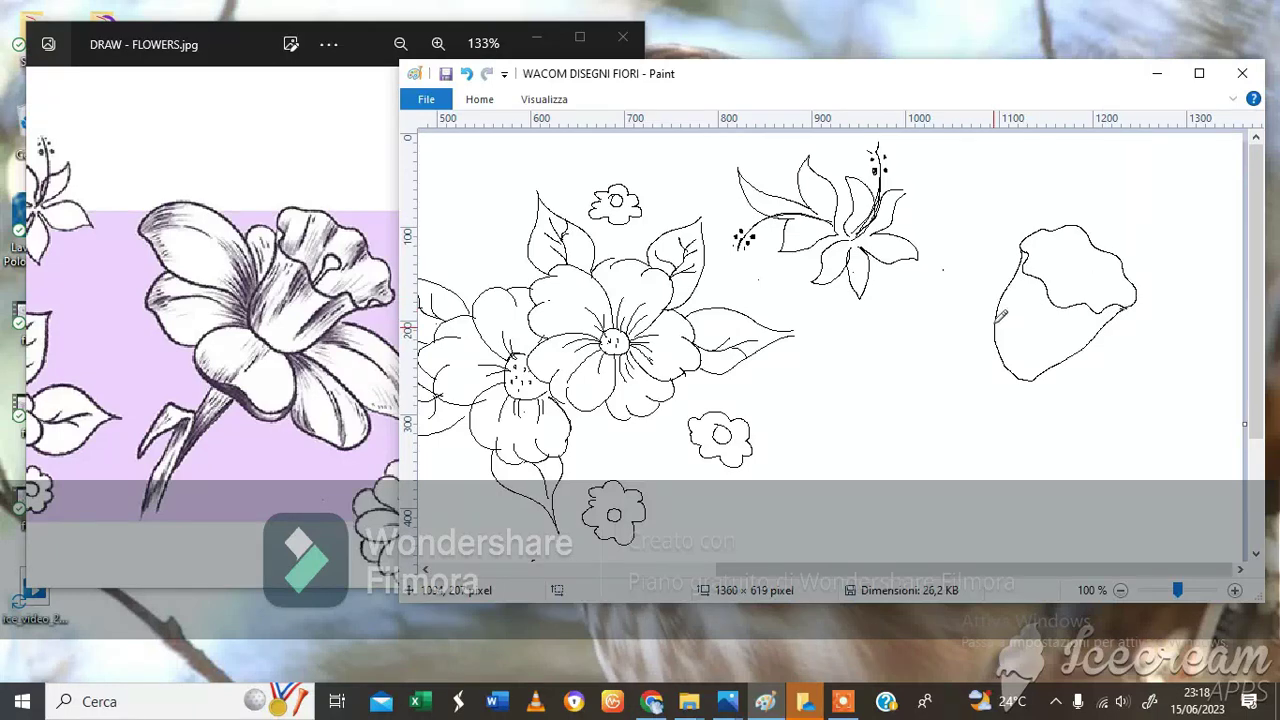
left_click(478, 102)
left_click(578, 162)
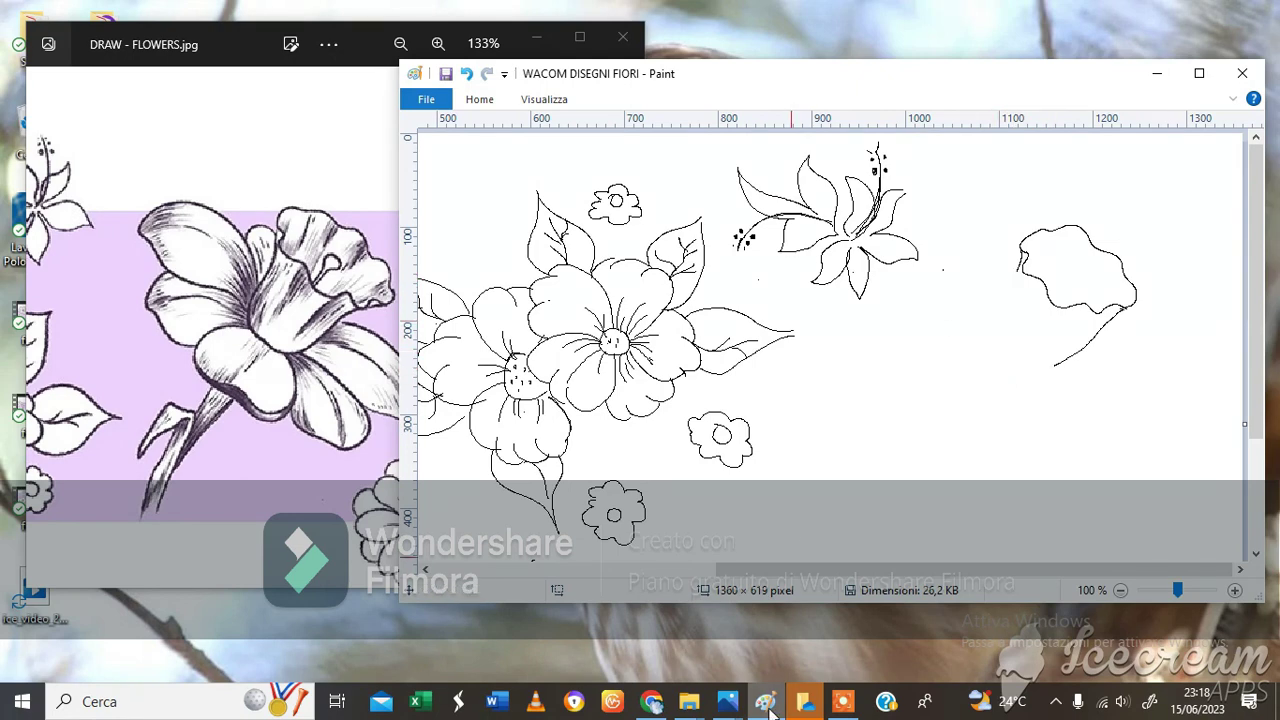
left_click(841, 703)
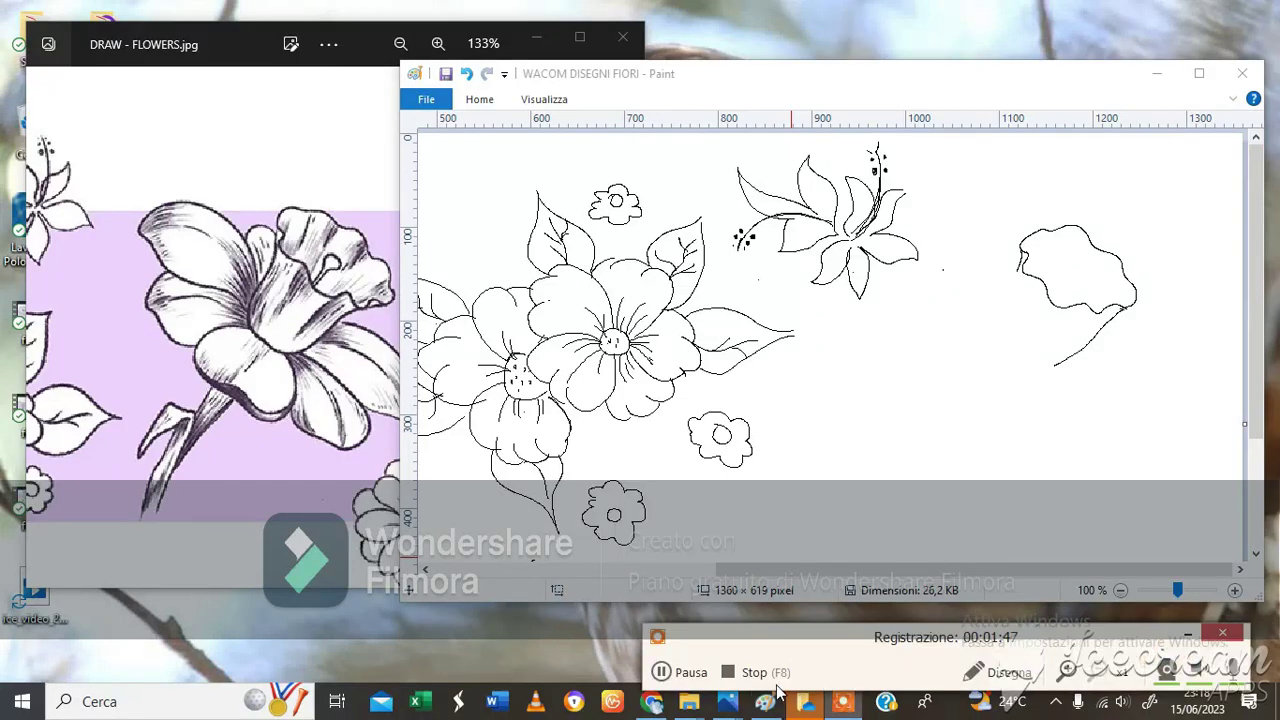
left_click(729, 672)
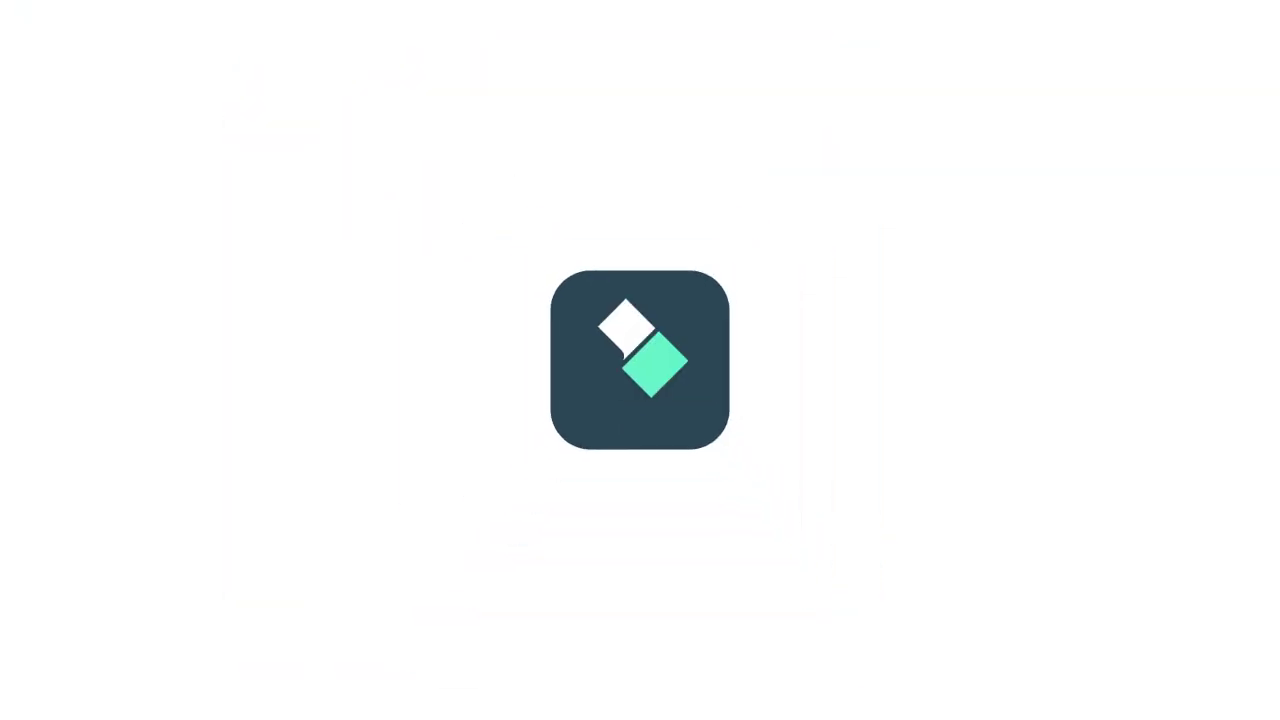